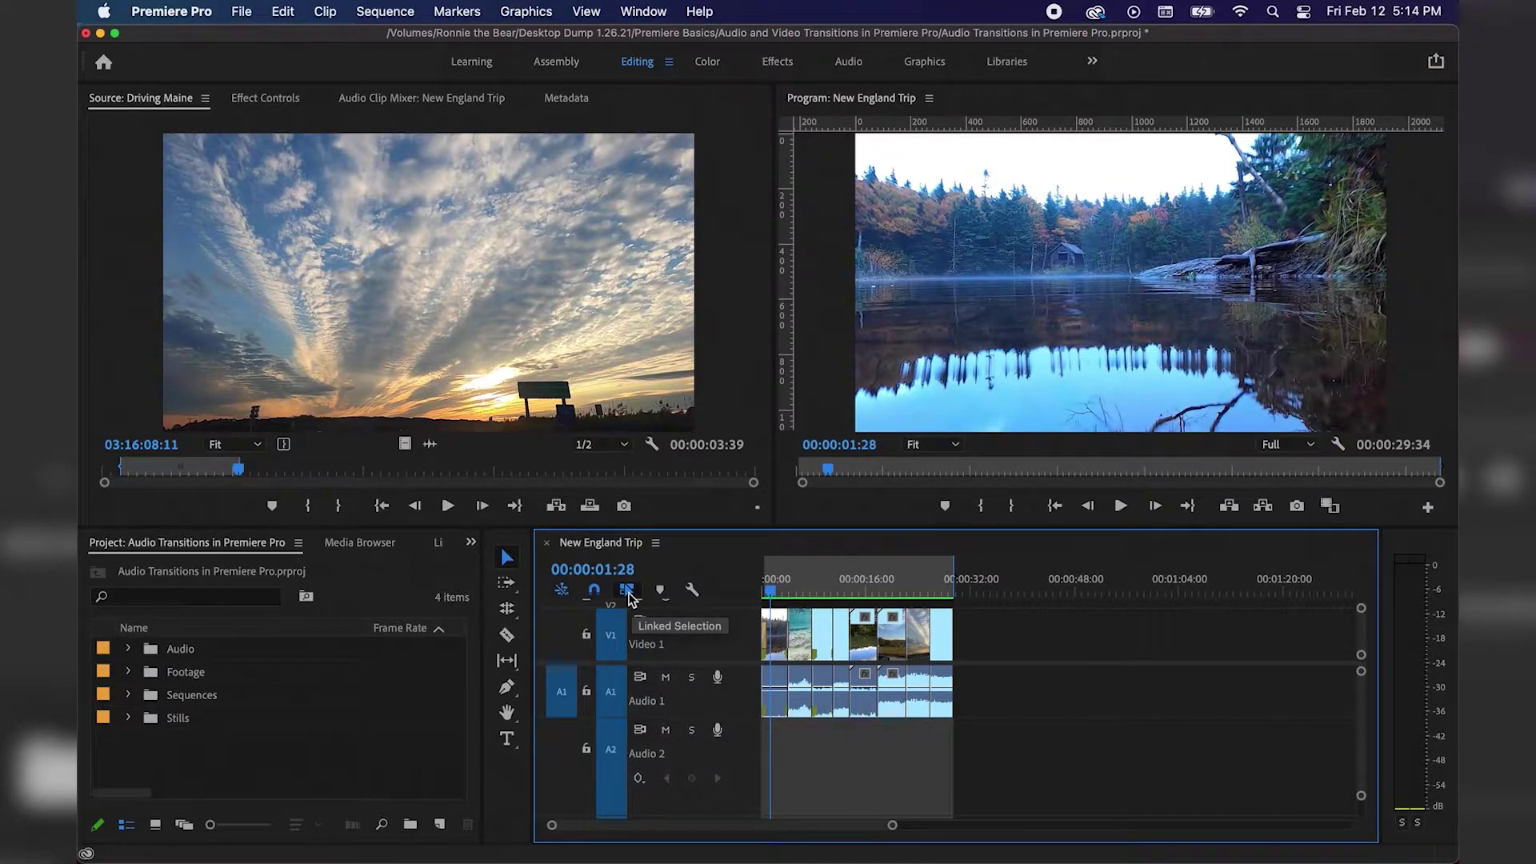
Step: Turn off Linked Selection and delete all Audio 1 clips, keeping the Video 1 clips intact
left_click(628, 592)
left_click_drag(977, 695, 767, 765)
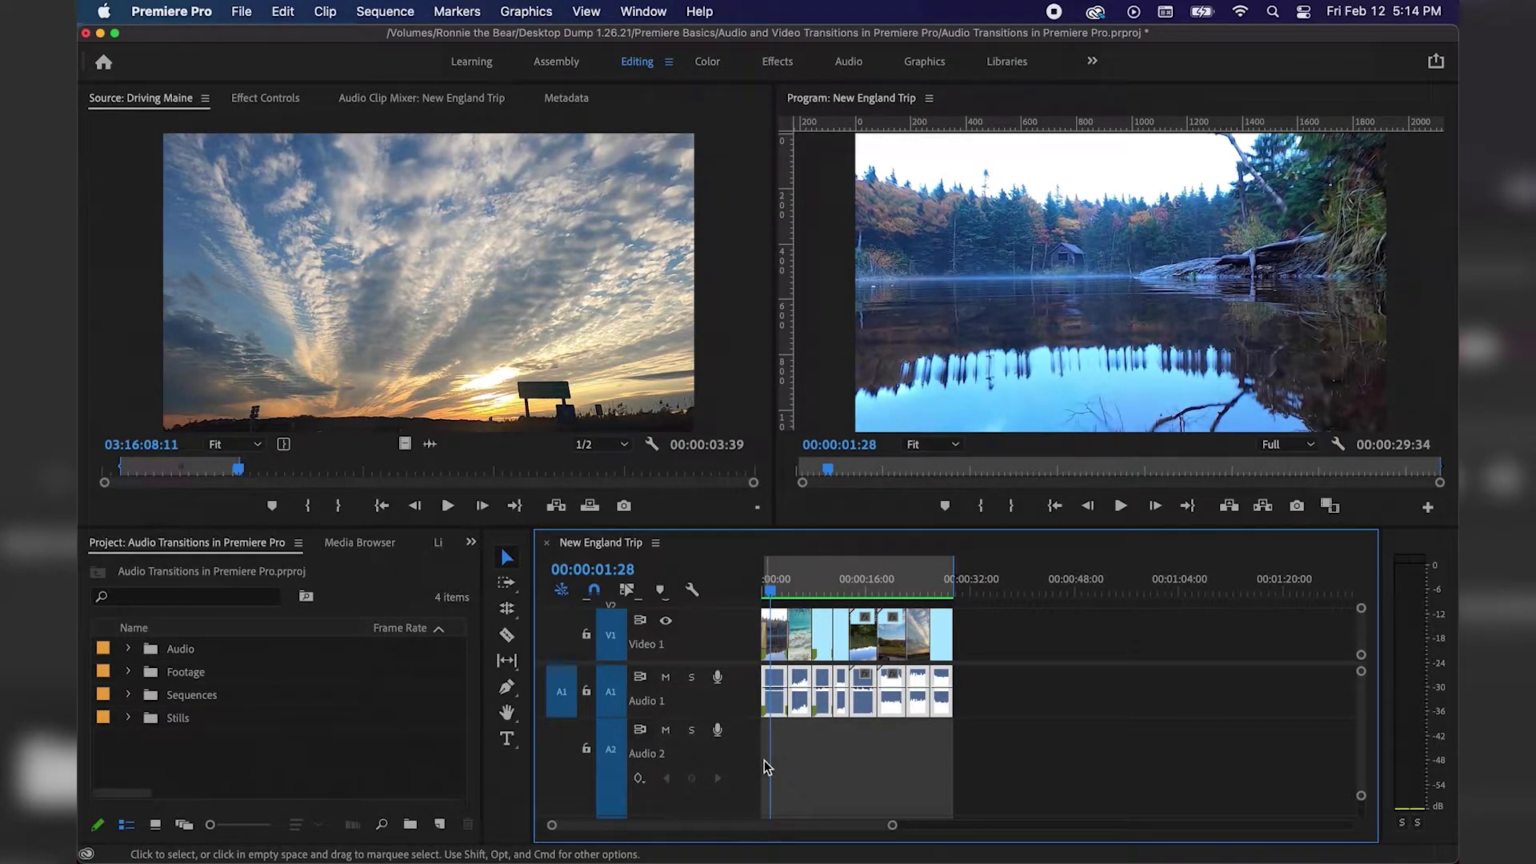
key("Delete")
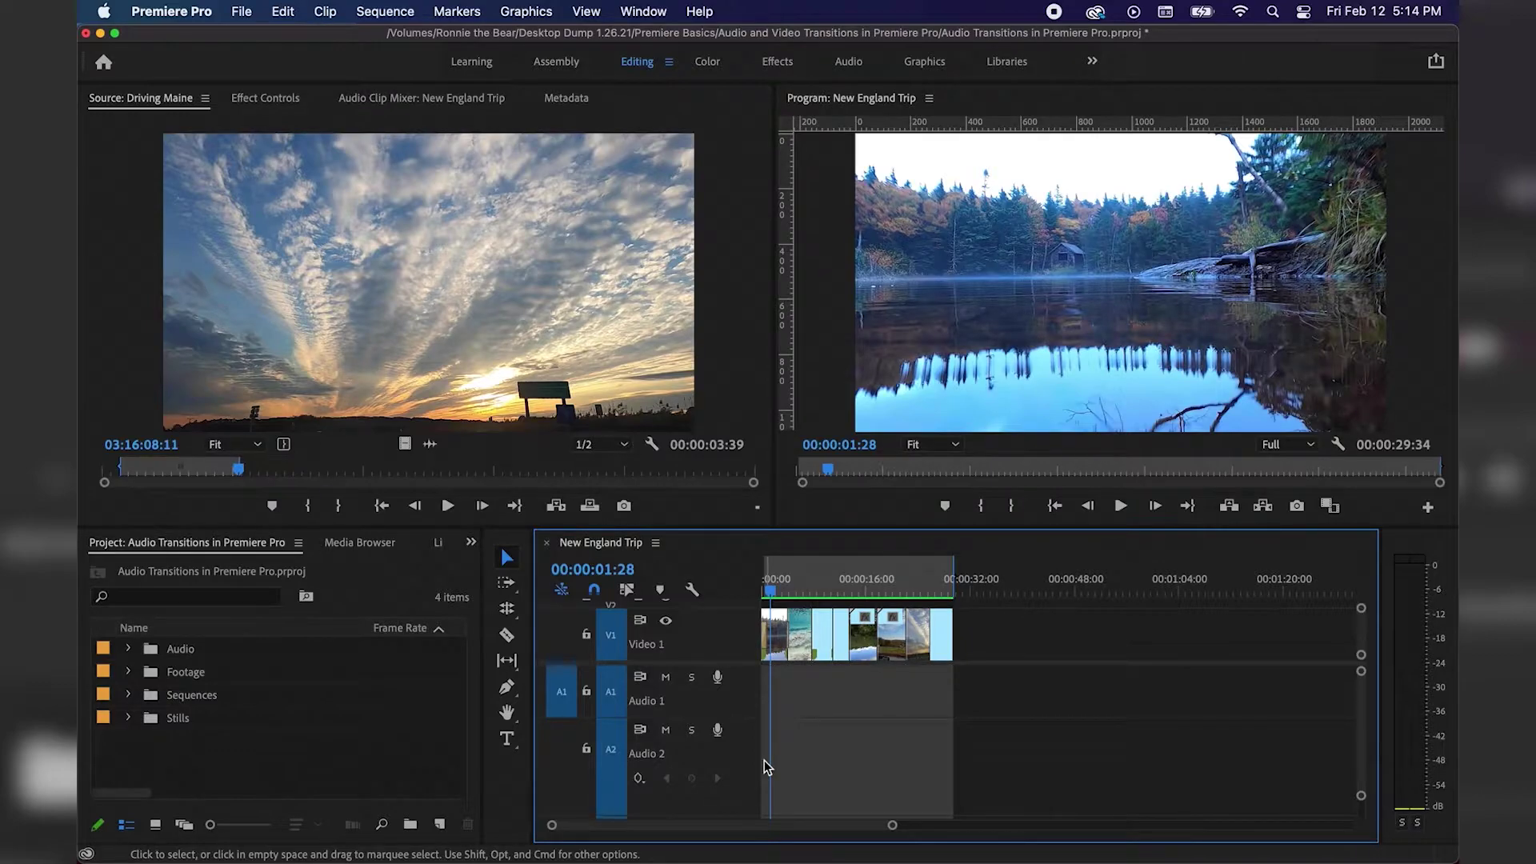
Step: Place one song from the Audio bin on Audio 1 and the afterglow song on Audio 2
left_click(129, 650)
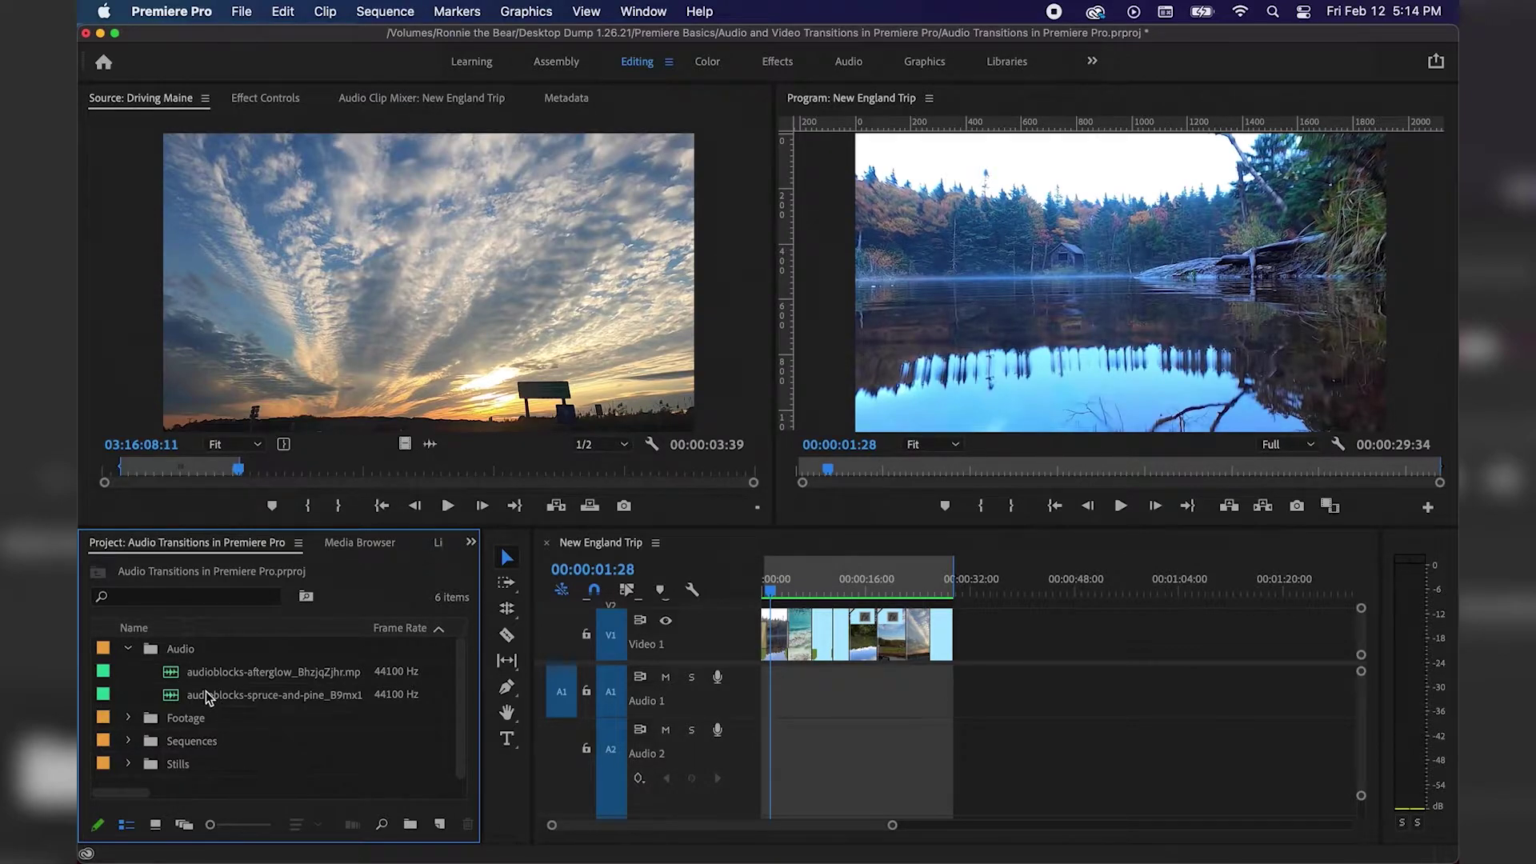
left_click_drag(205, 691, 759, 684)
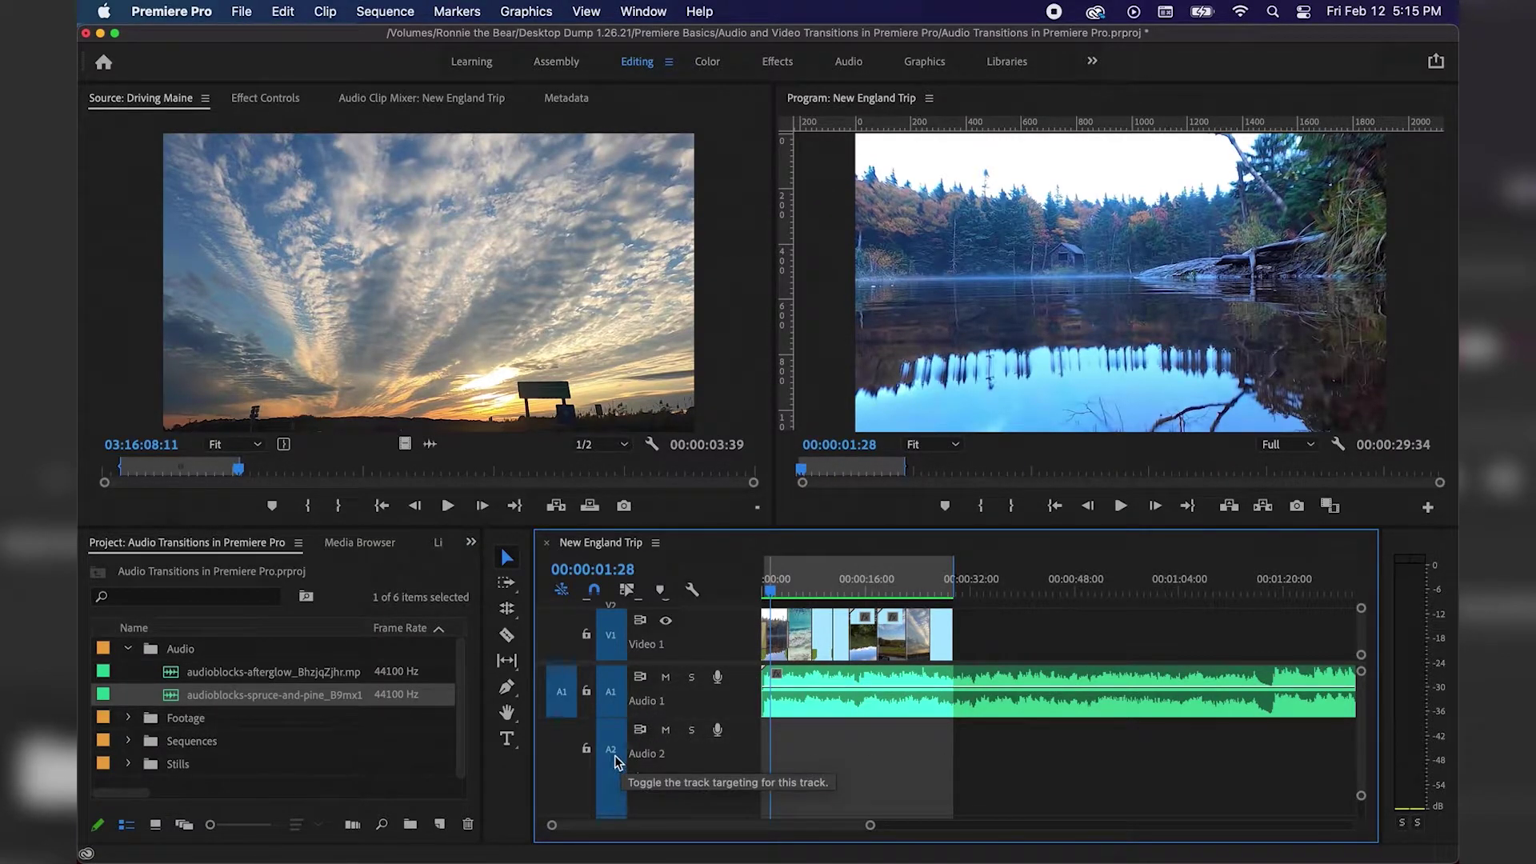
left_click_drag(308, 671, 766, 764)
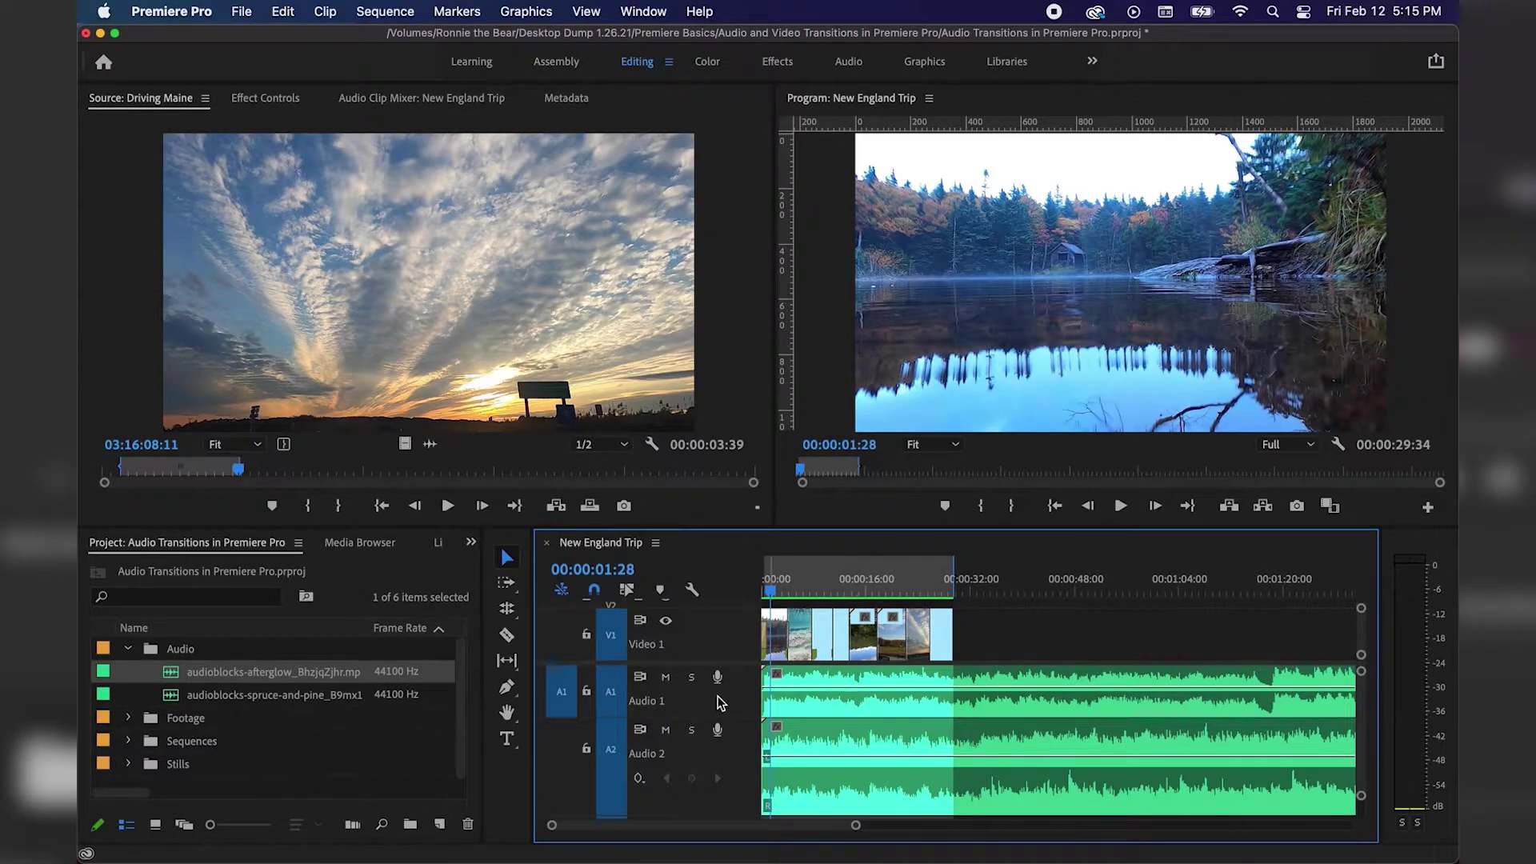
scroll(726, 697, "up", 4)
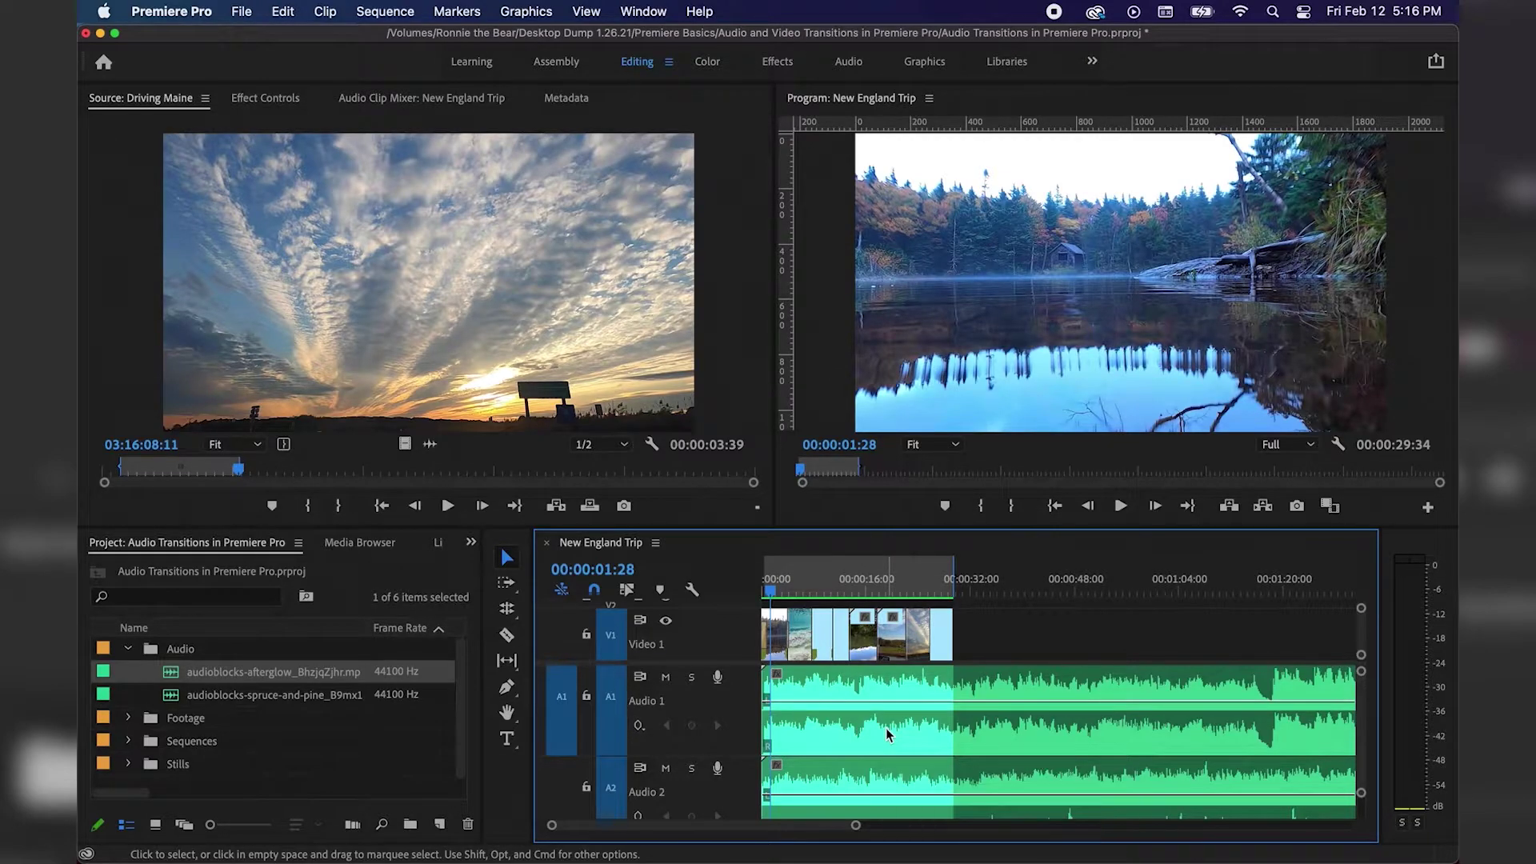
key("=")
key("=")
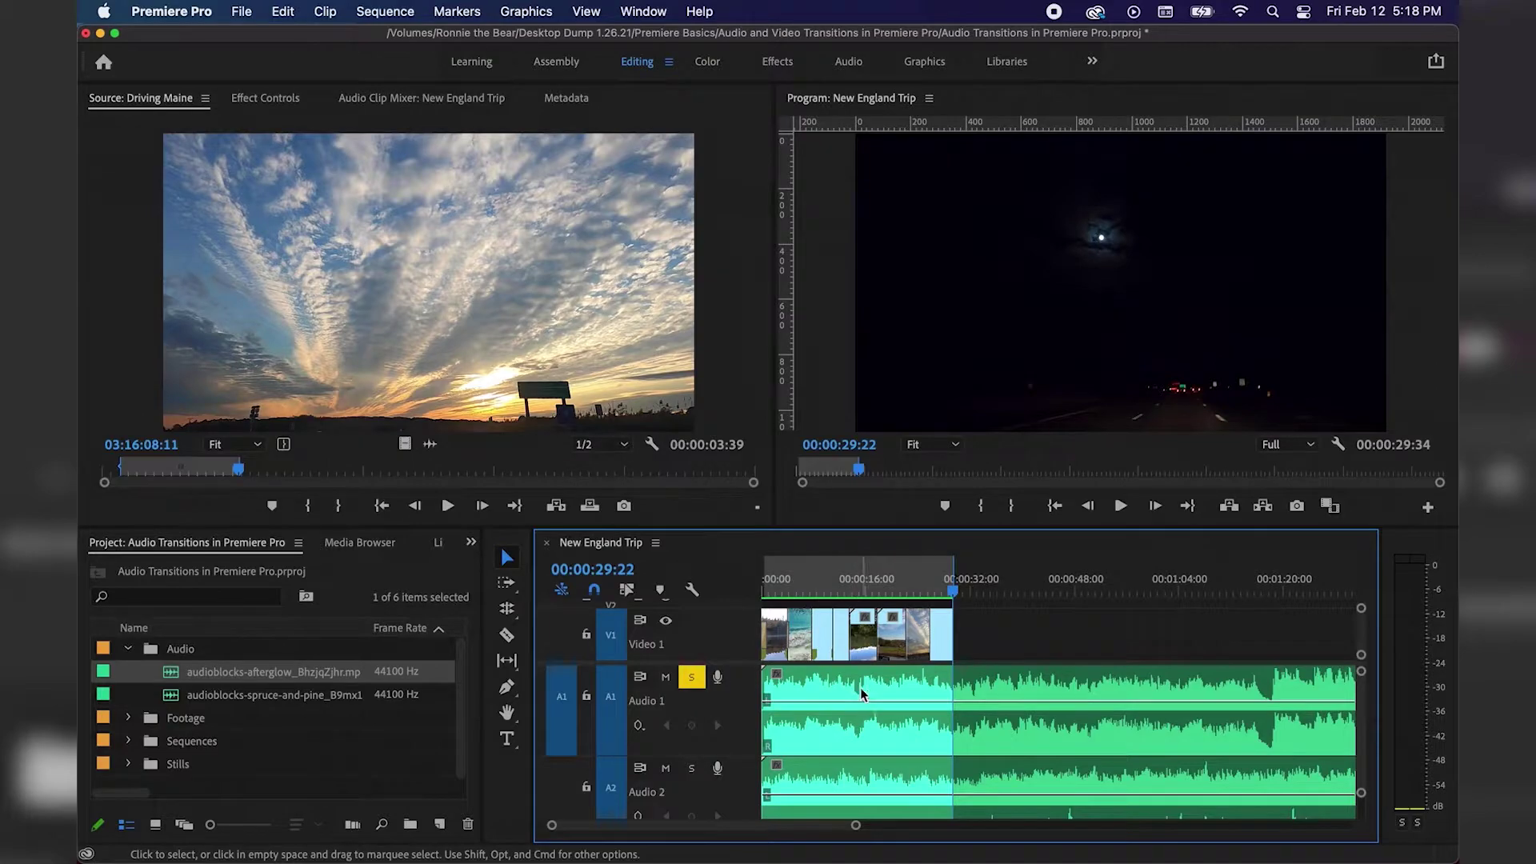
Step: Check both music clips and park the playhead at 00:01:17:52, the Audio 1 song's dip
left_click(857, 684)
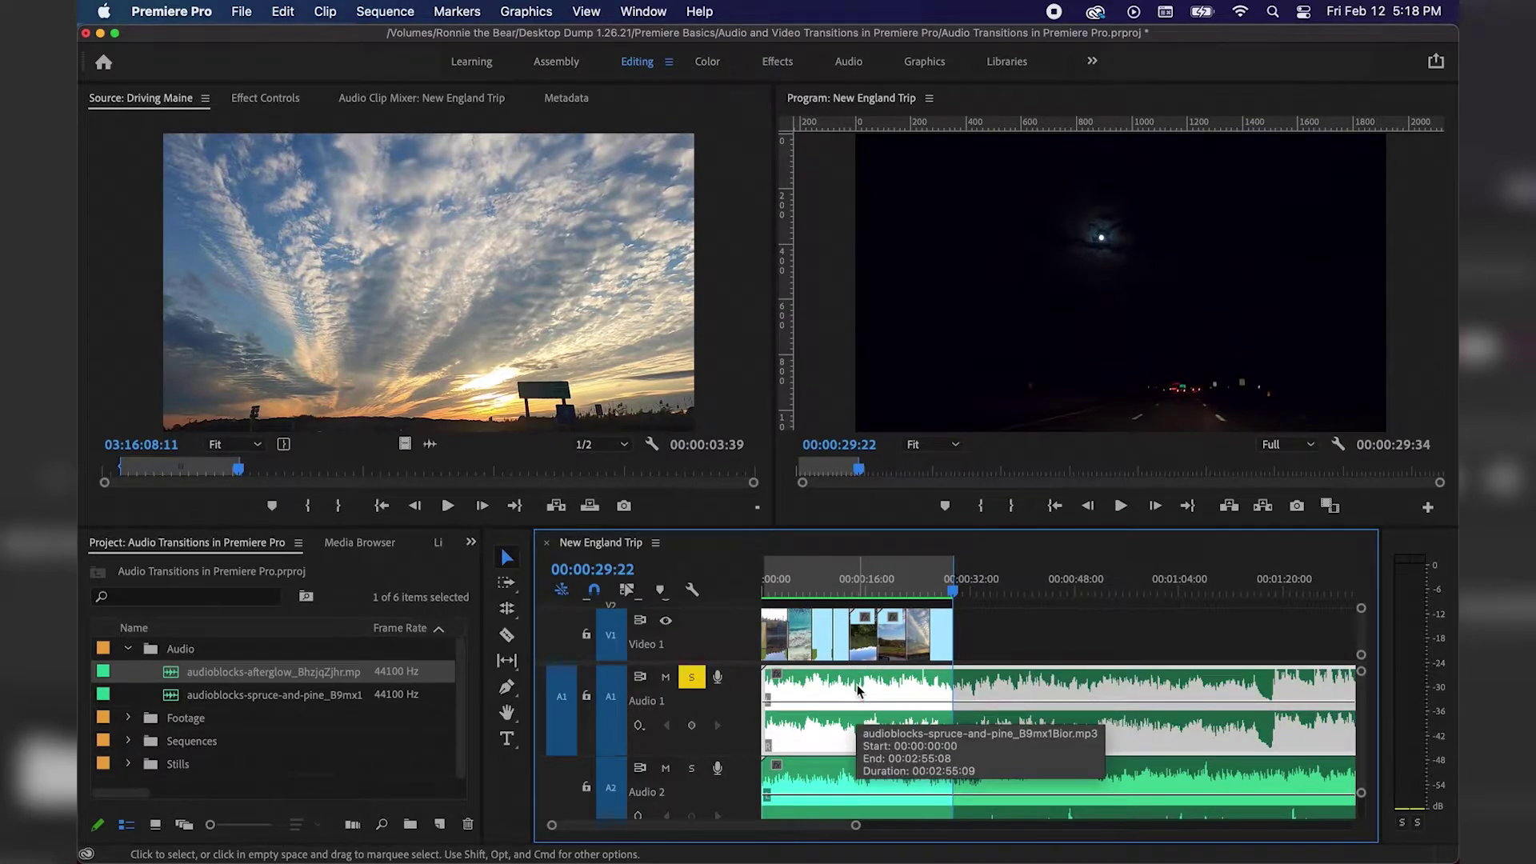
left_click(854, 770)
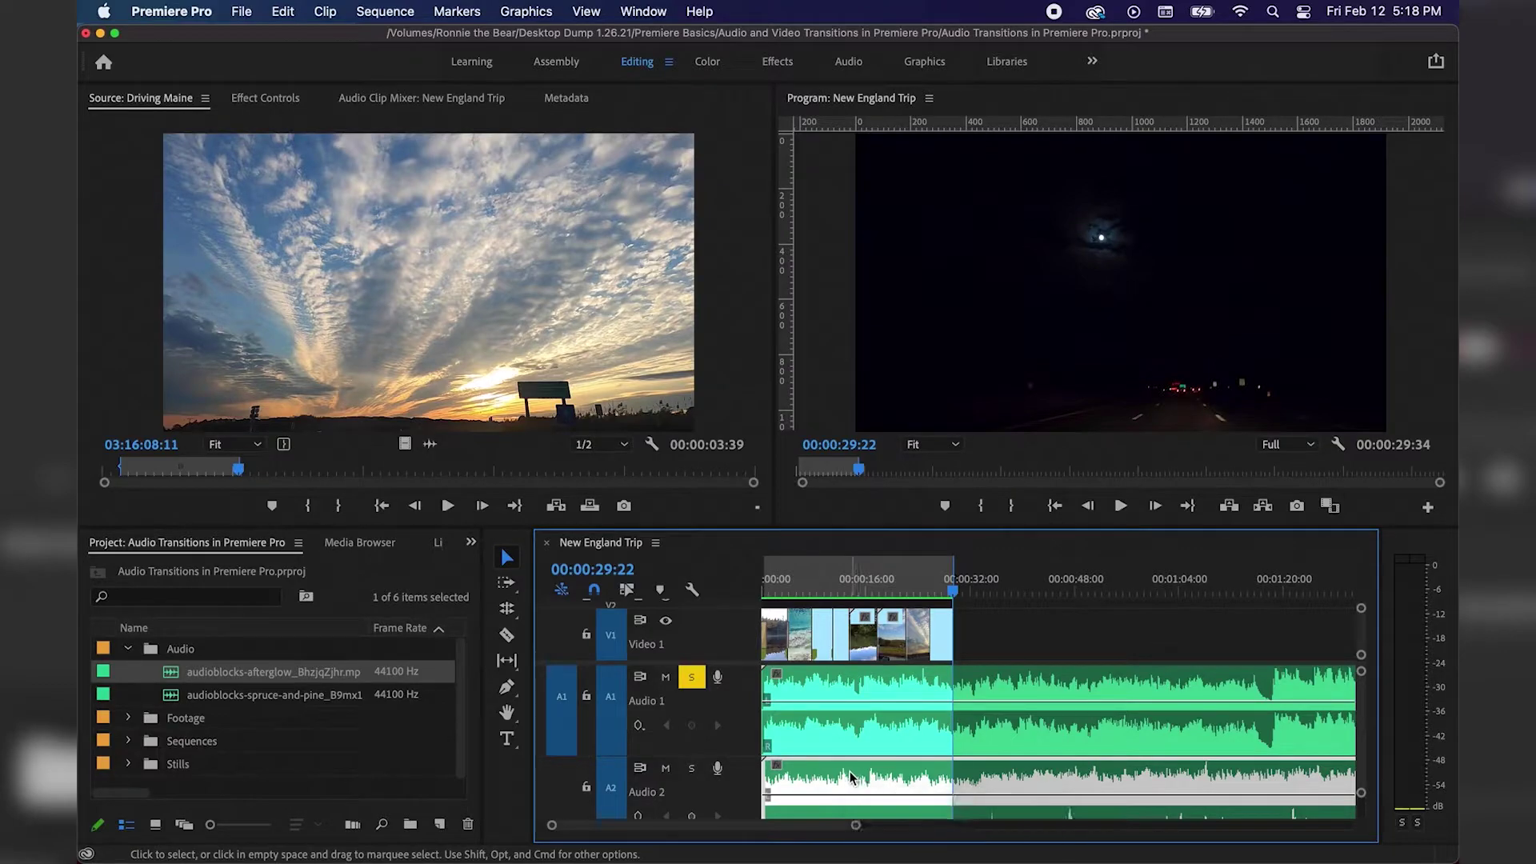
left_click(924, 681)
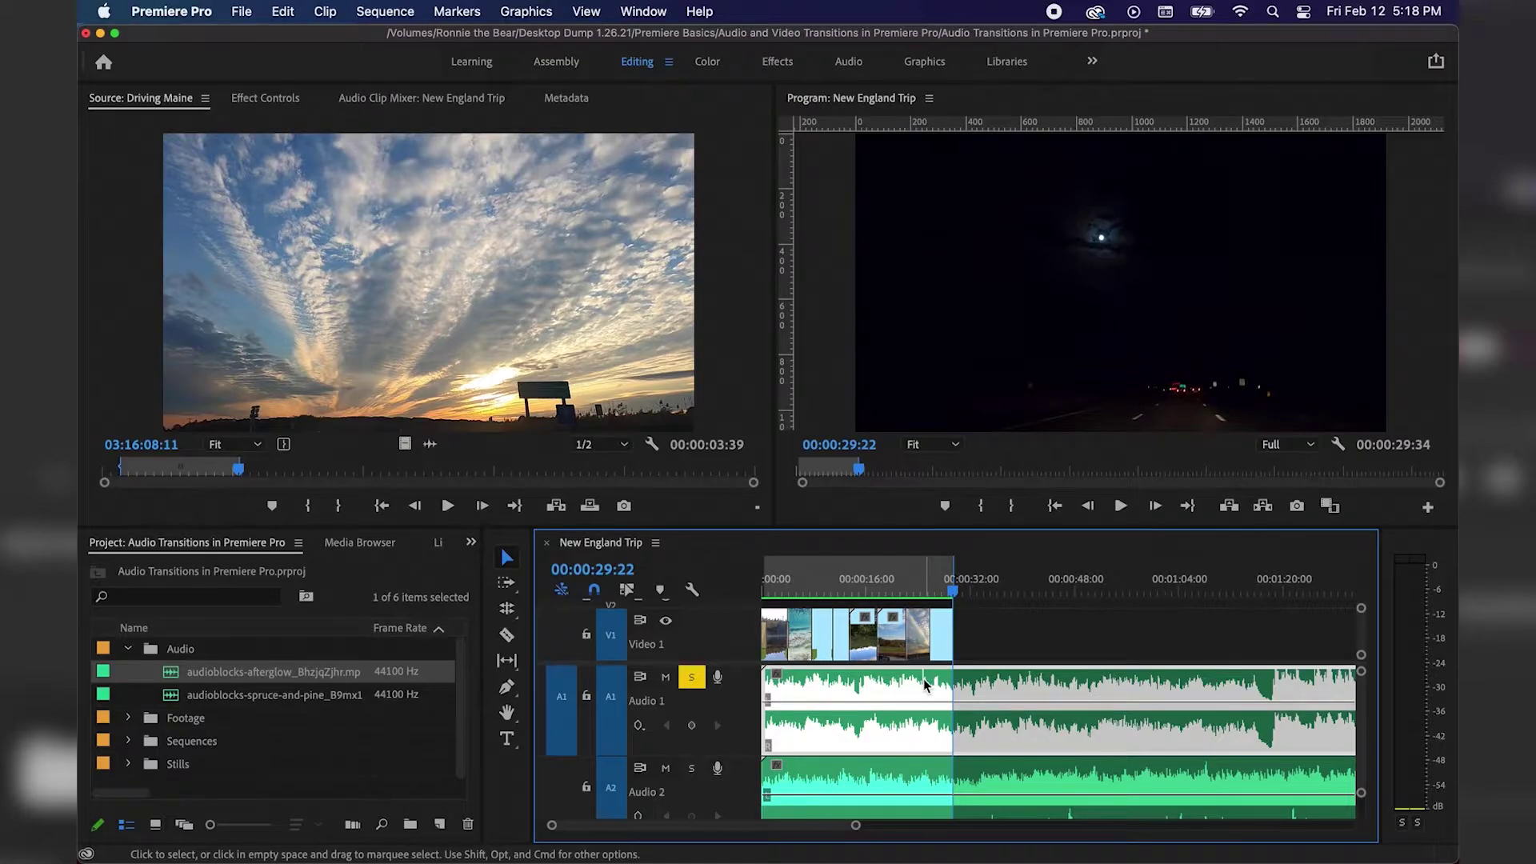
left_click(1269, 584)
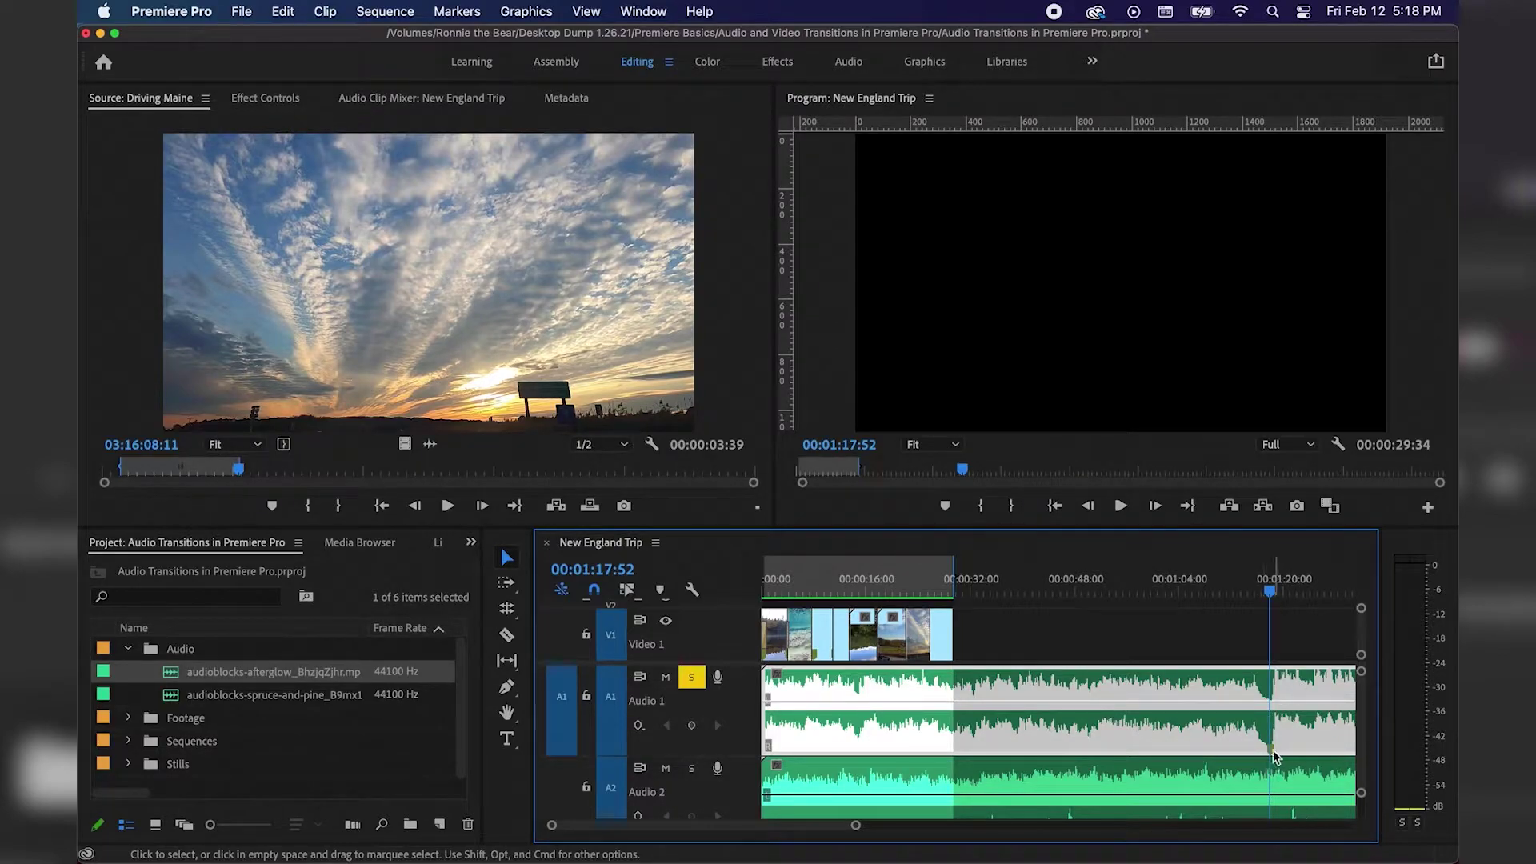
left_click(471, 543)
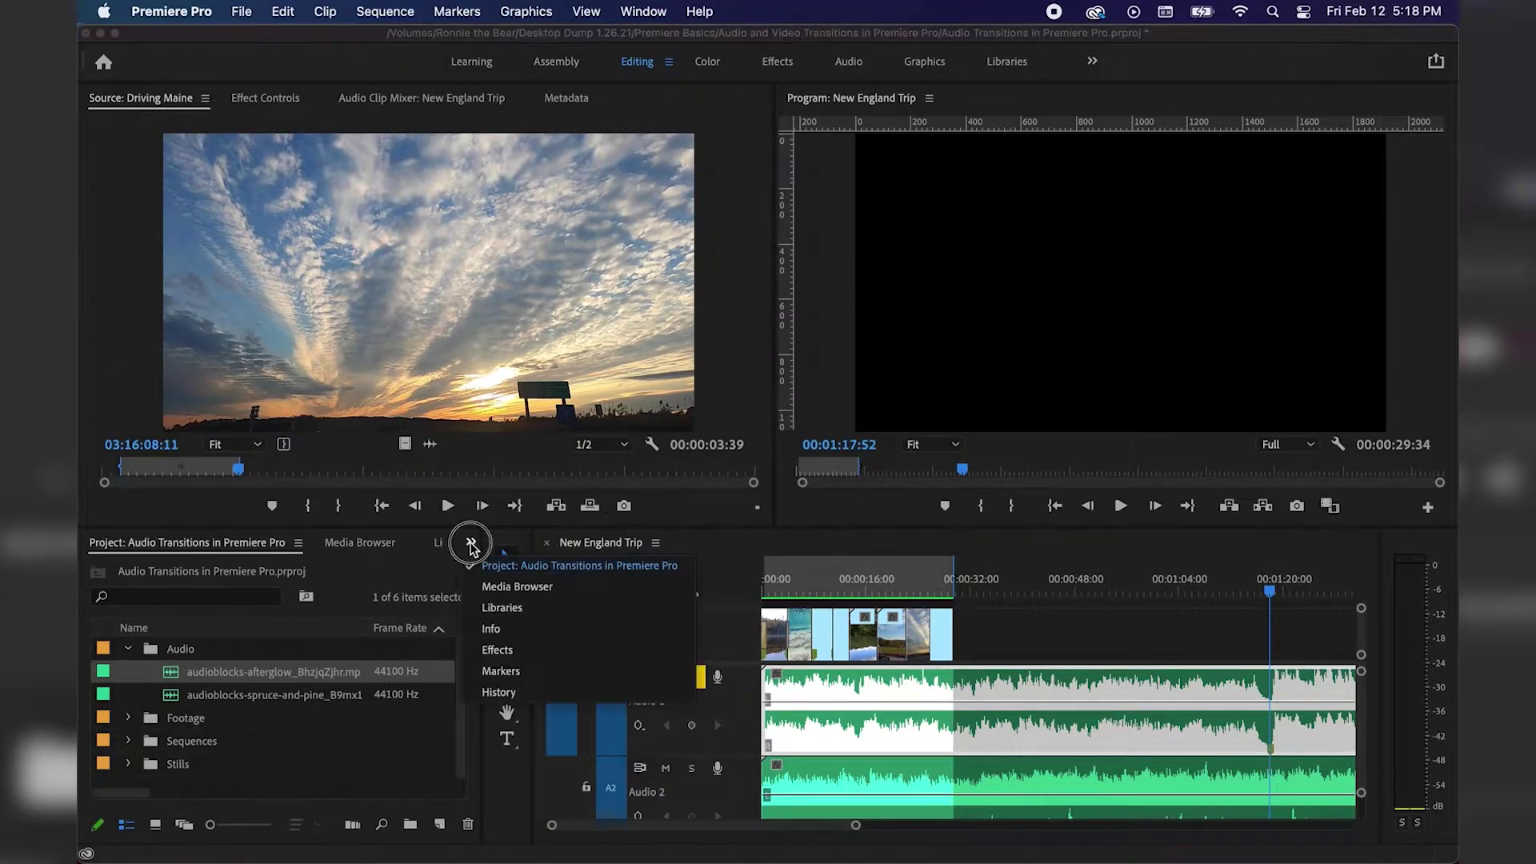
Step: In the Markers panel, comment the Audio 1 clip's marker 'Fade to next song'
left_click(500, 671)
left_click(1132, 693)
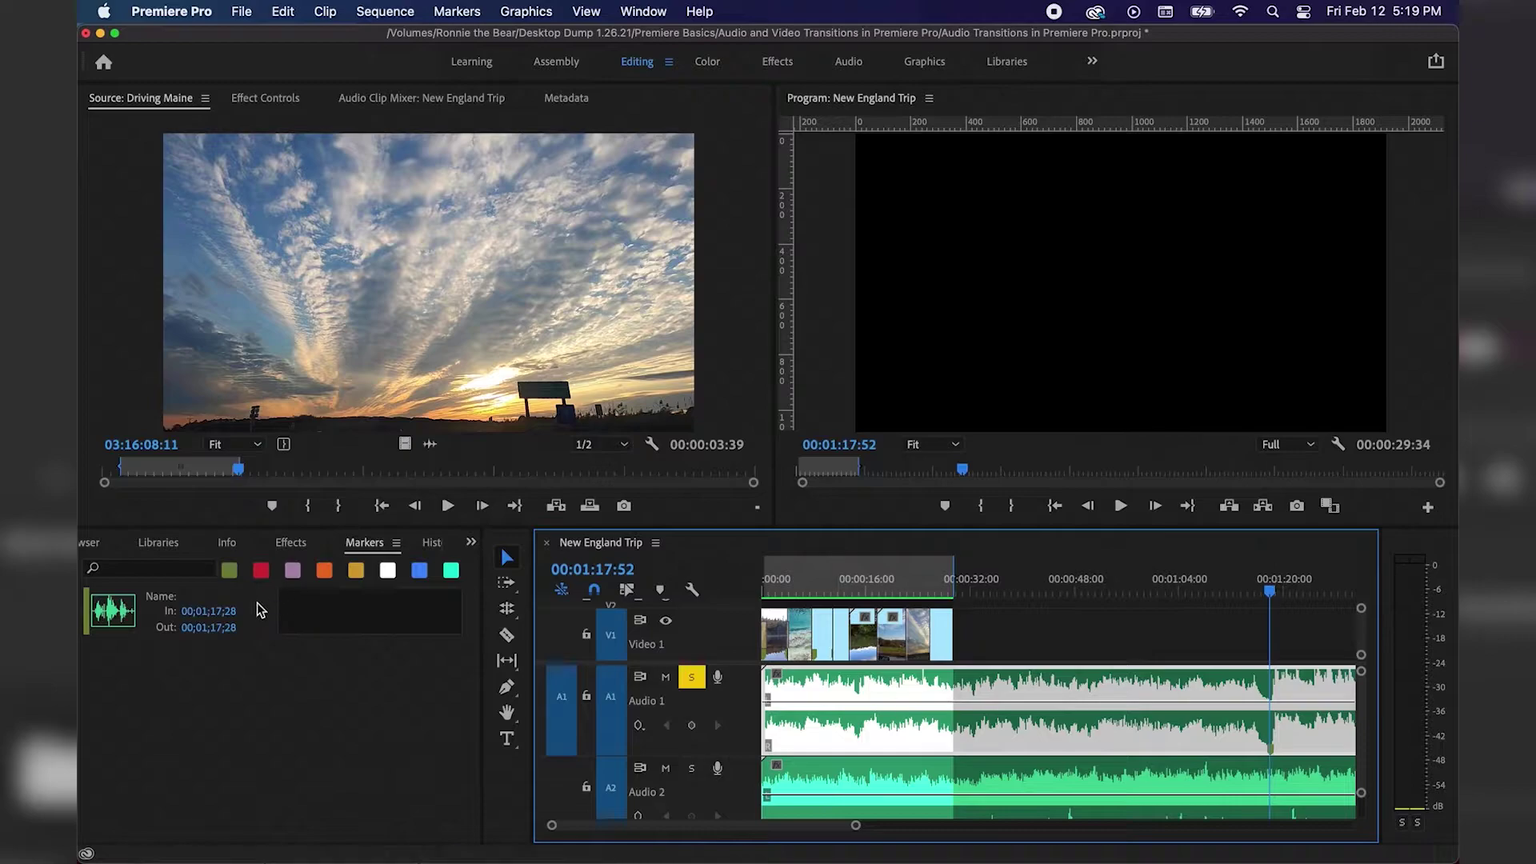
left_click(306, 605)
type("Fade to next s")
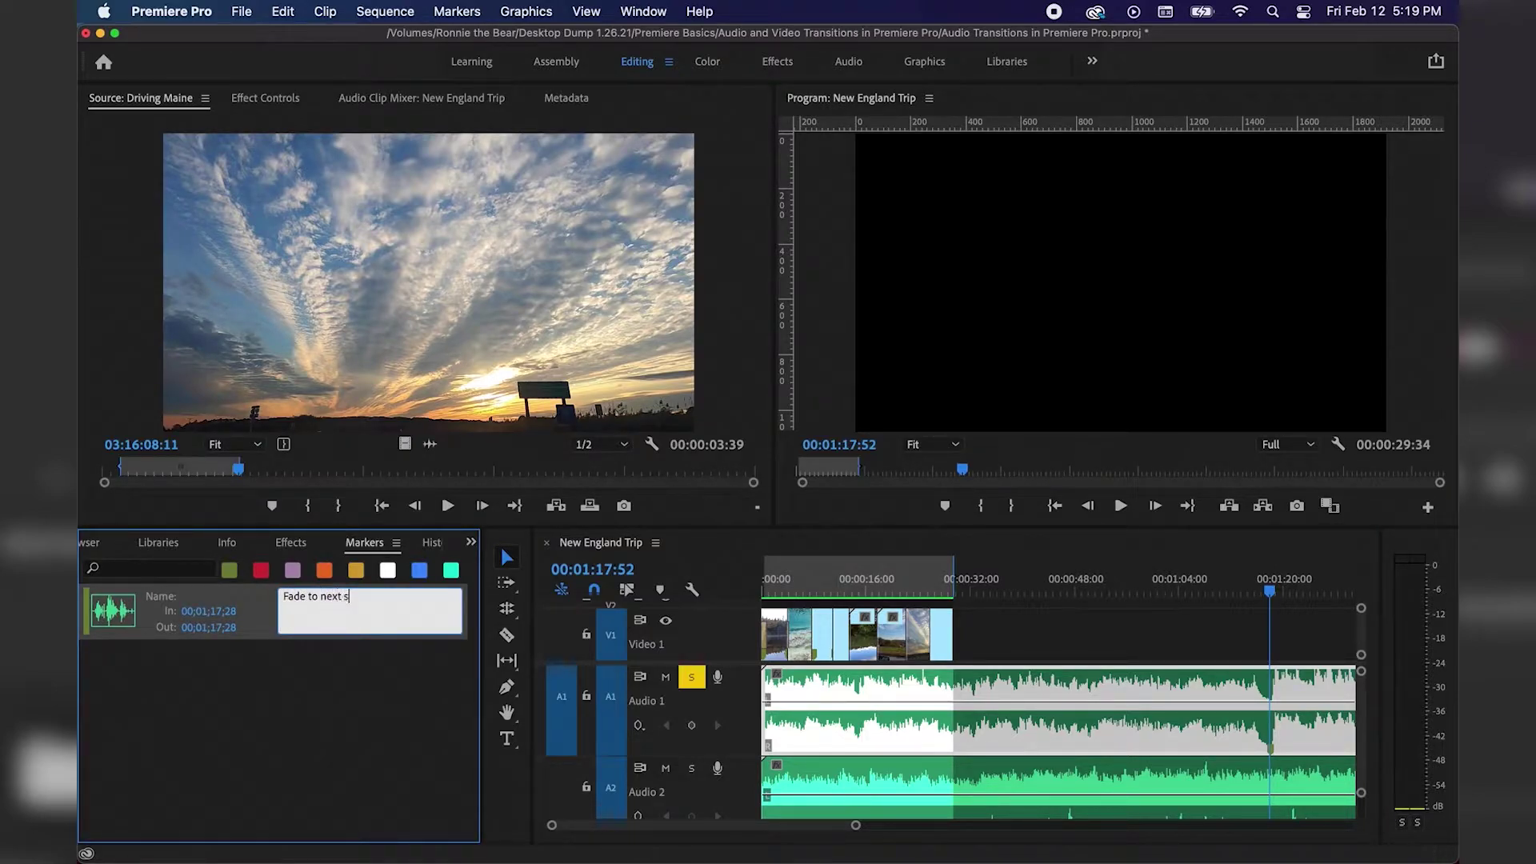
type("ong")
key("Return")
Step: Add a sequence marker at 00:00:17:52 with the comment 'Fade music here'
left_click(896, 577)
left_click_drag(896, 577, 877, 584)
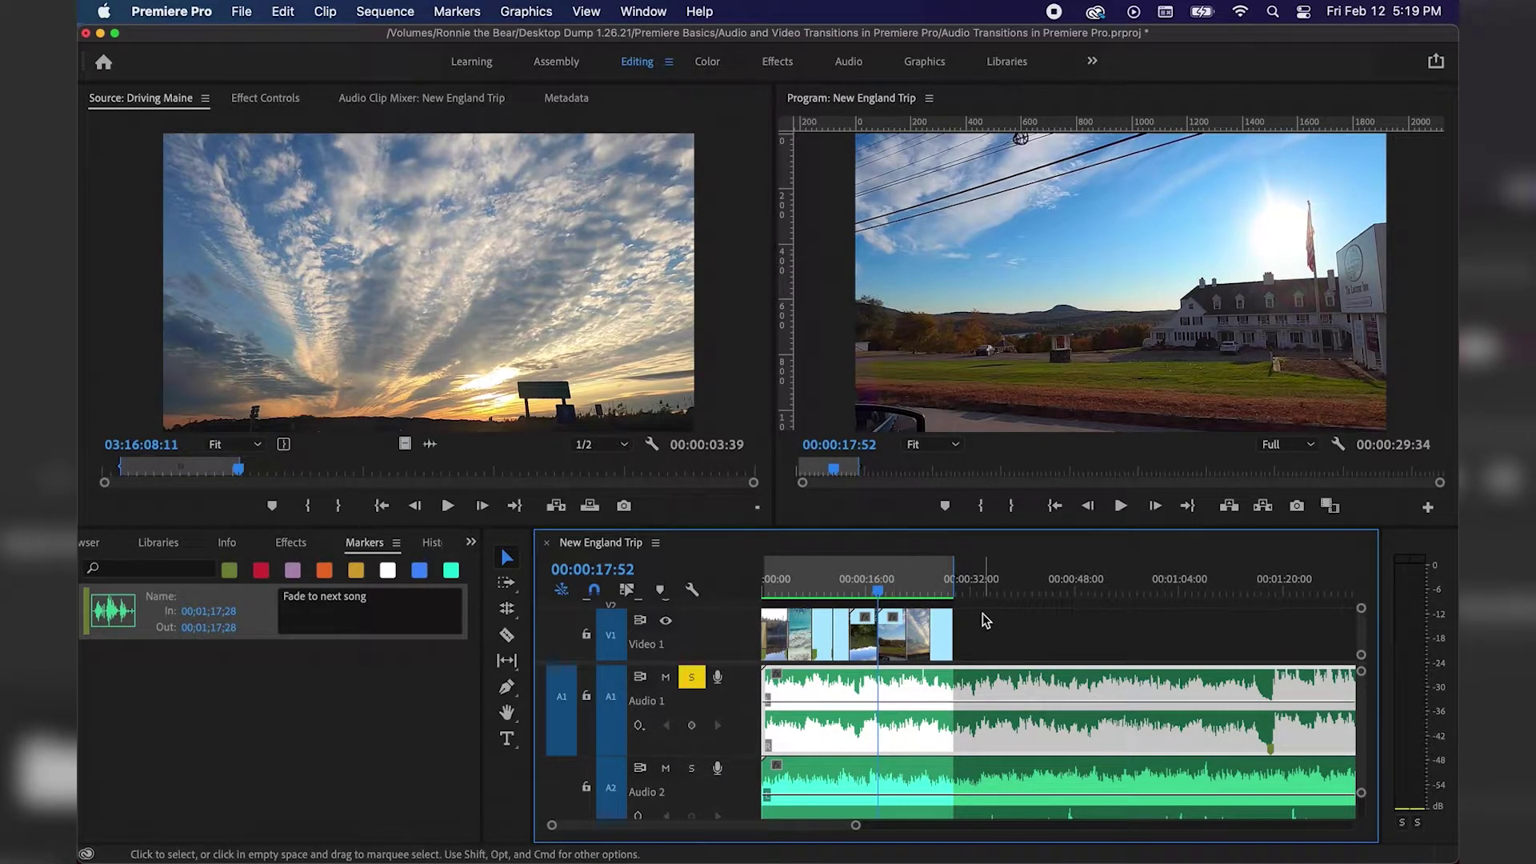
left_click(1006, 622)
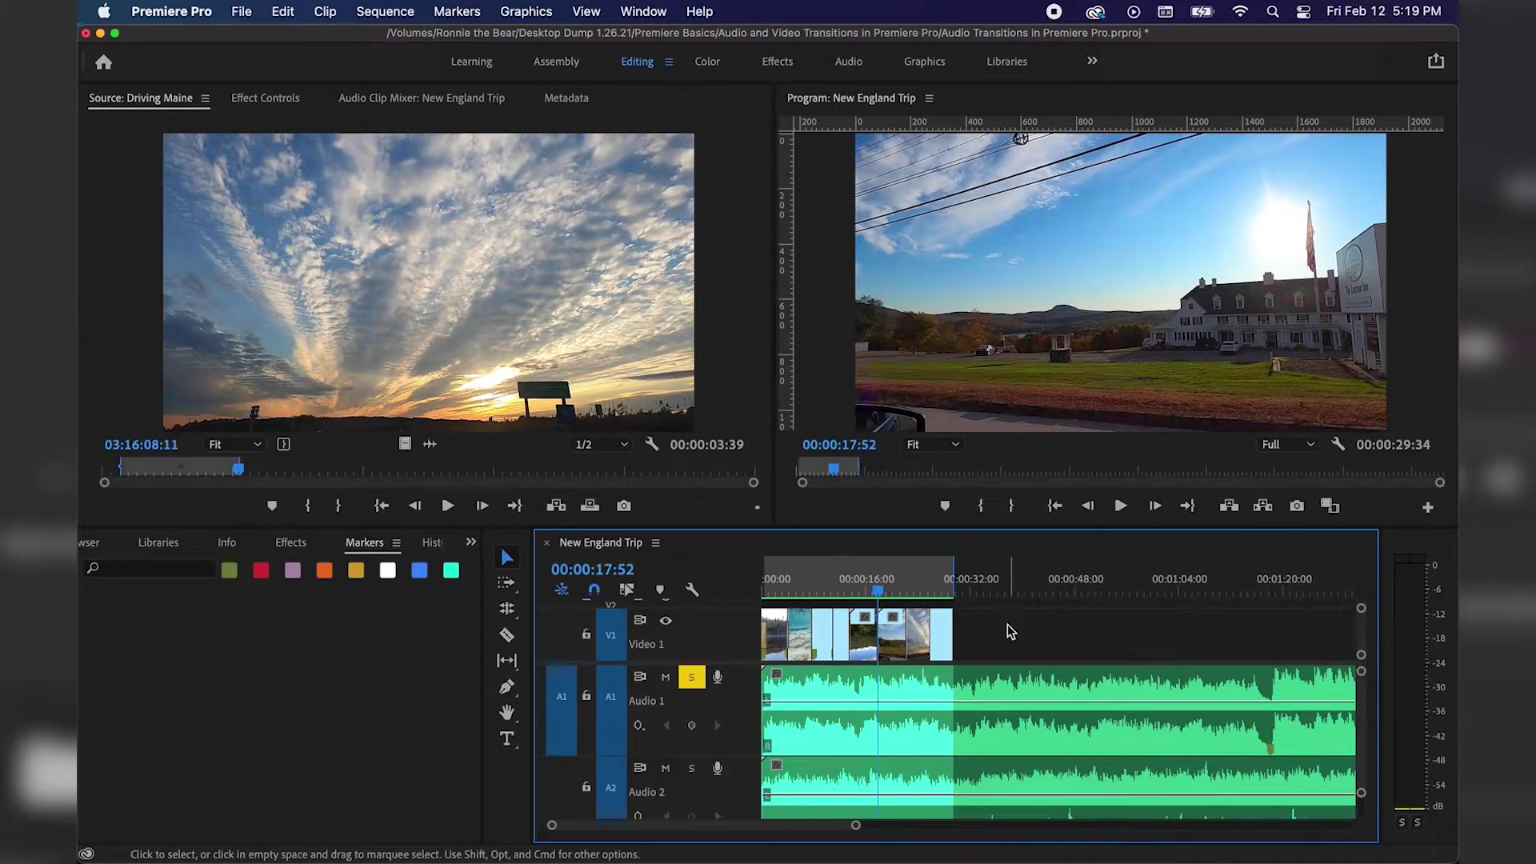
key("m")
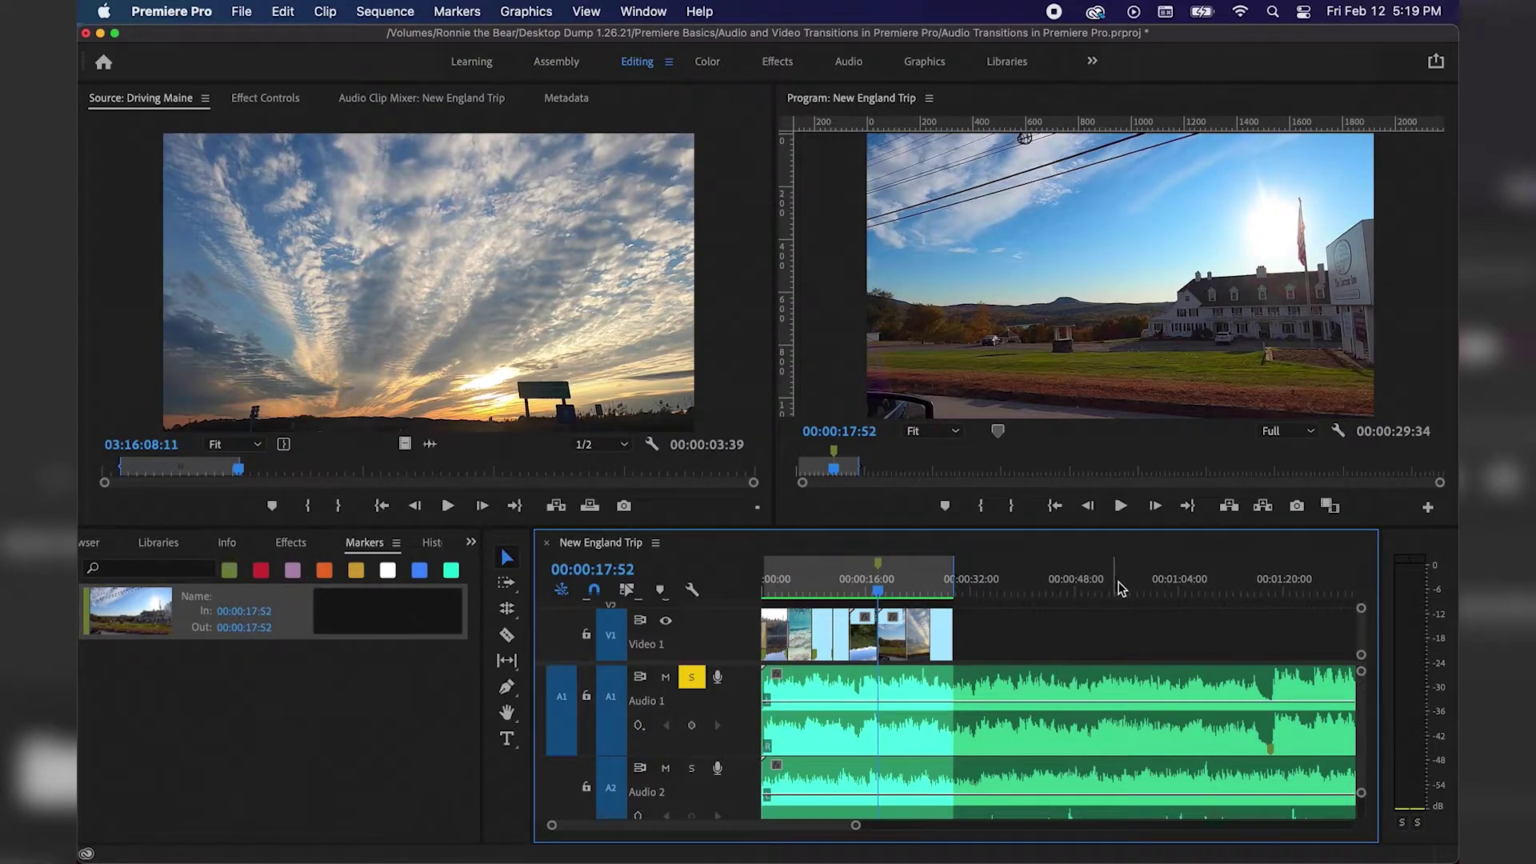
left_click(399, 613)
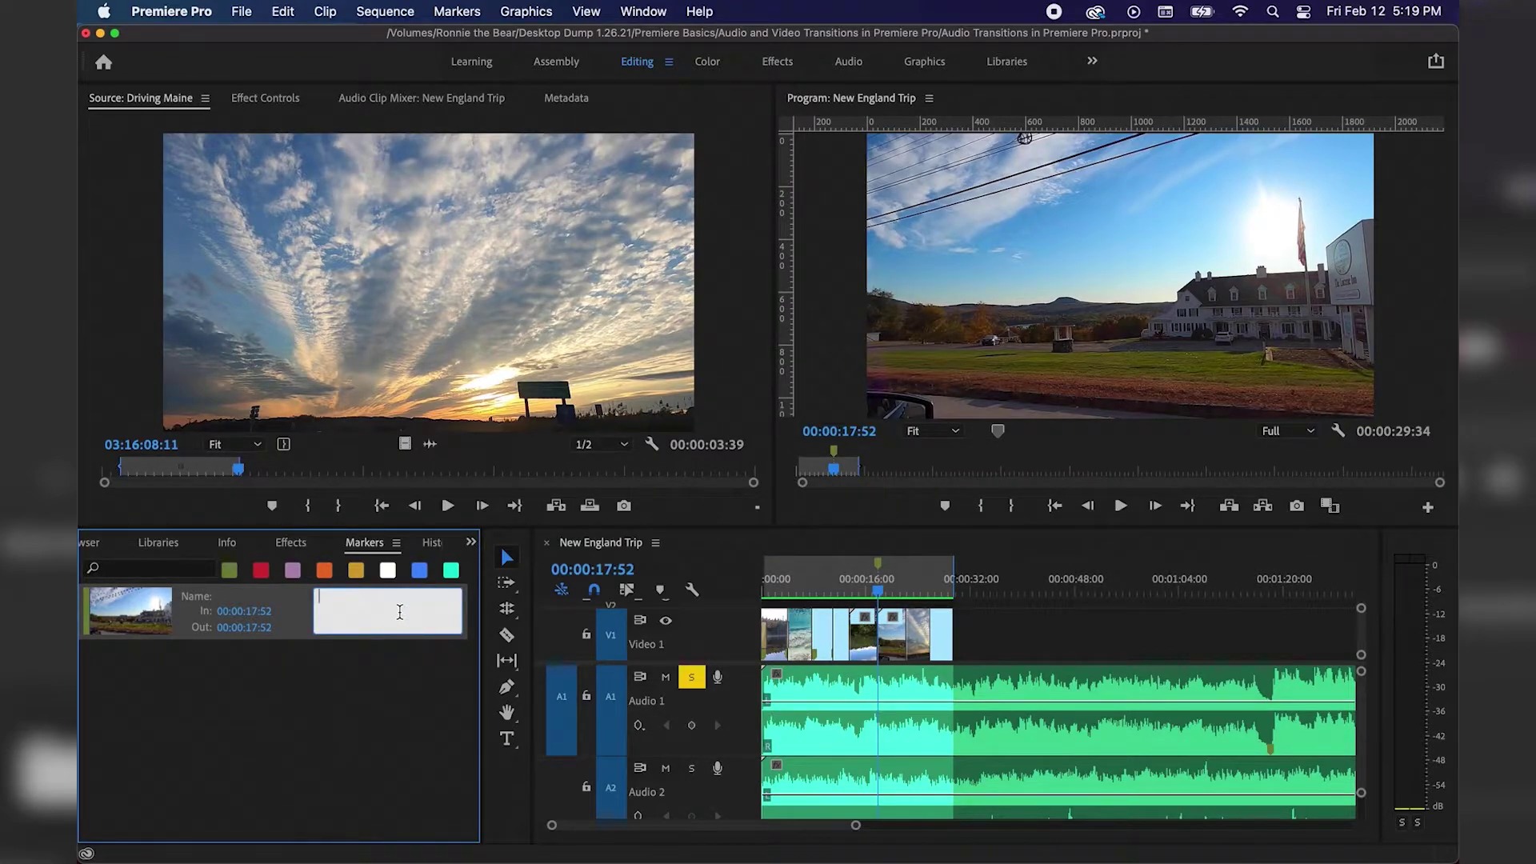
type("Fade music here")
left_click(652, 702)
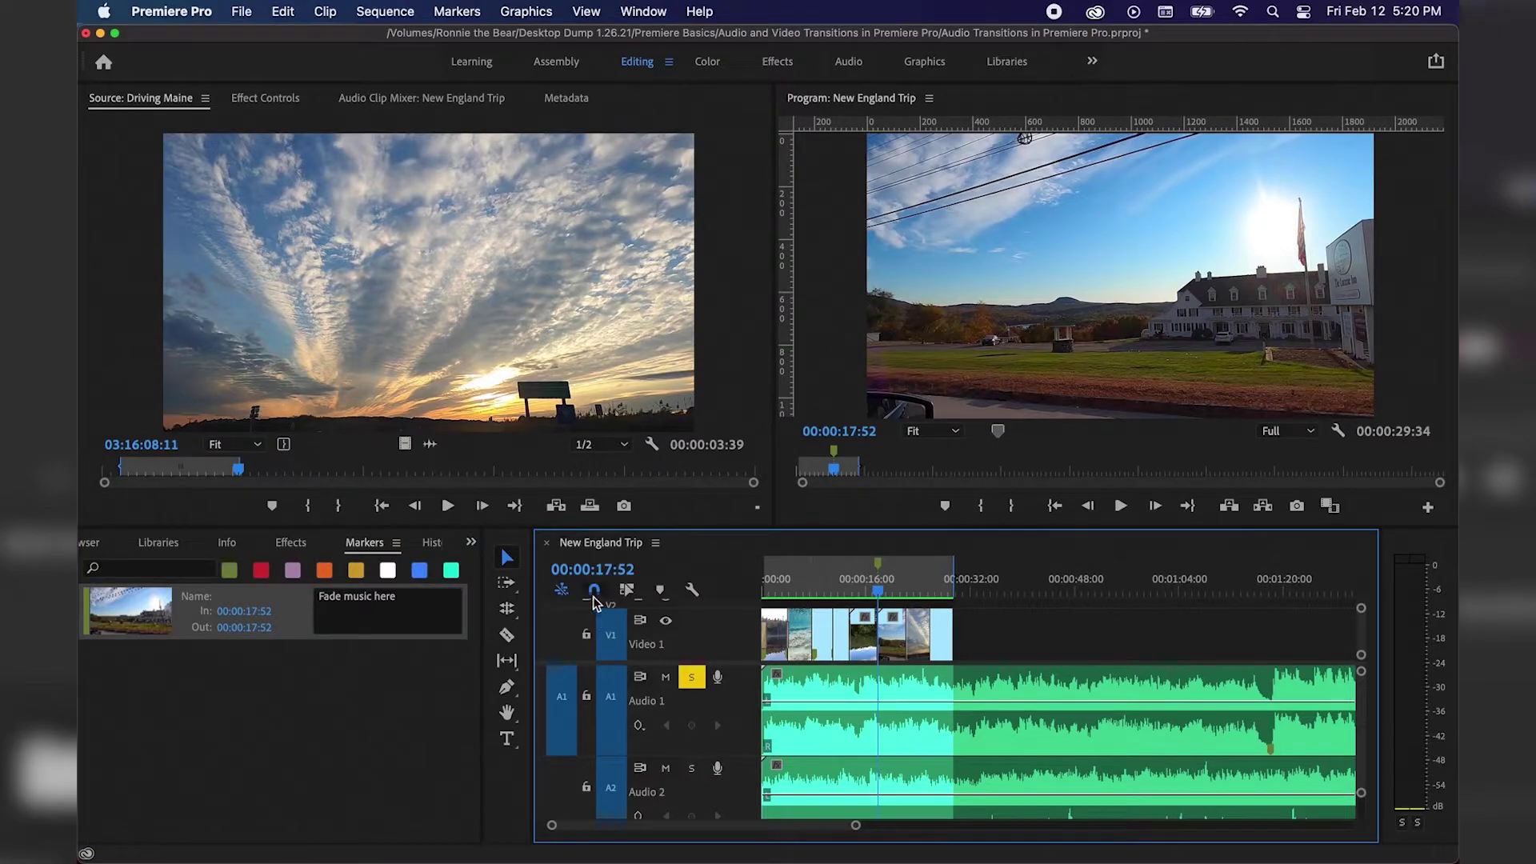
key("b")
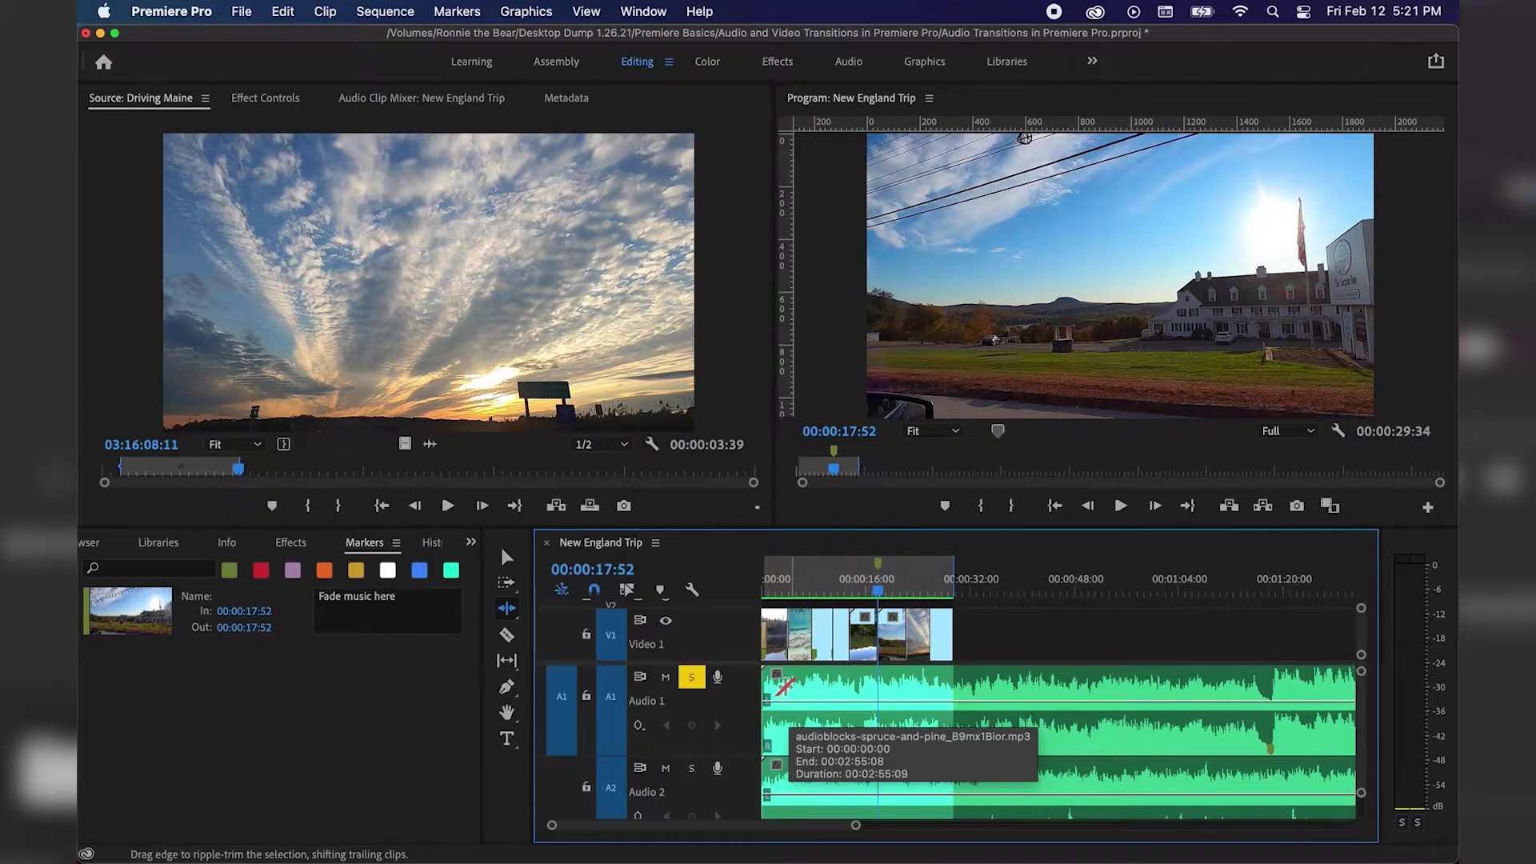
Step: With V1 and A2 locked, trim the Audio 1 song to run from sequence start to 00:00:17:52
left_click(586, 634)
left_click(587, 788)
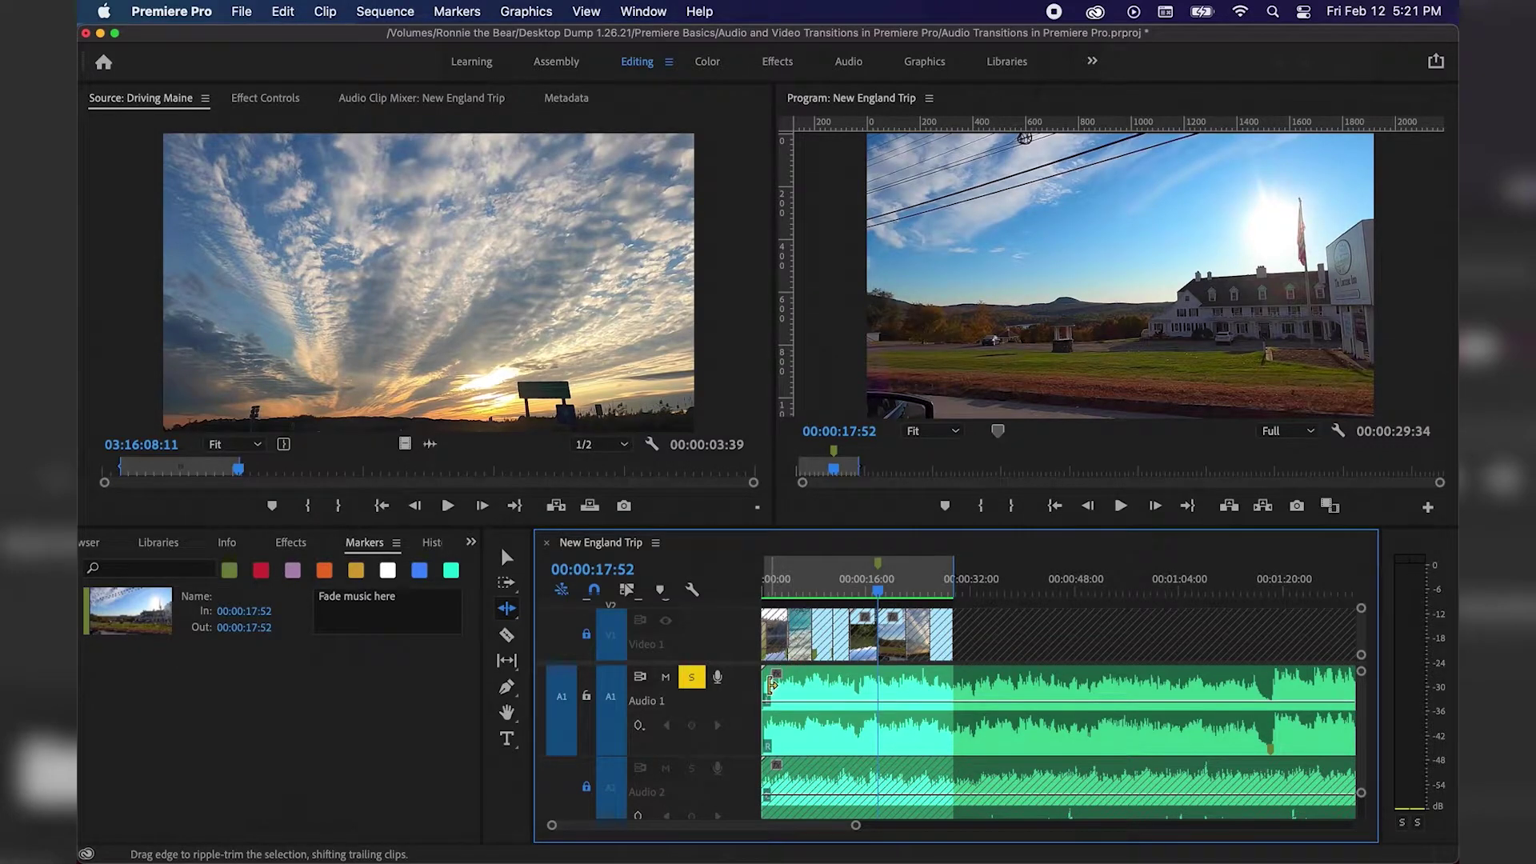
left_click_drag(770, 685, 1090, 709)
key("v")
left_click_drag(795, 685, 827, 692)
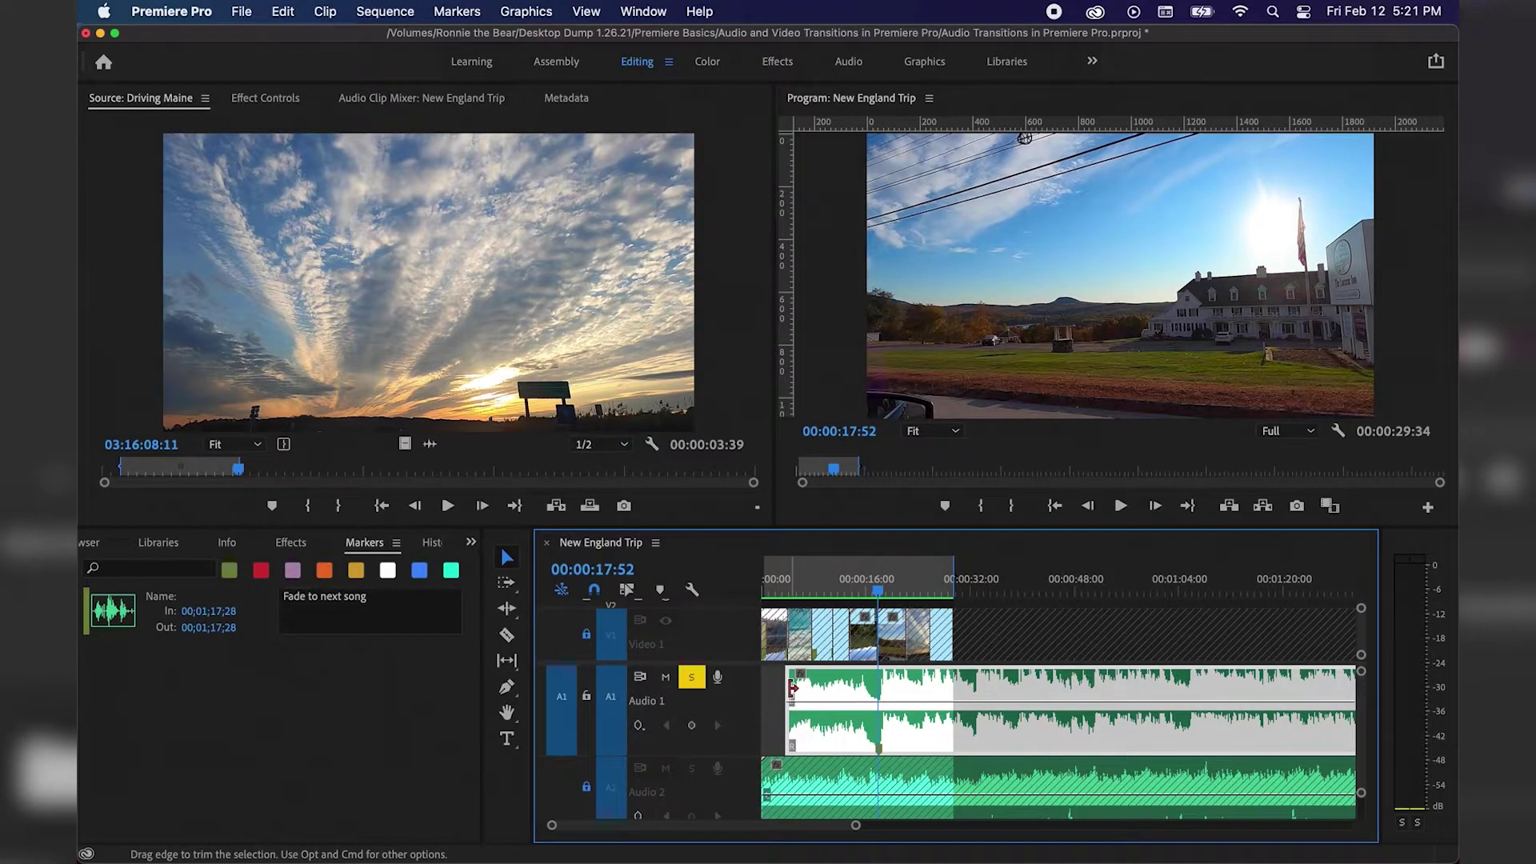
left_click_drag(791, 687, 765, 687)
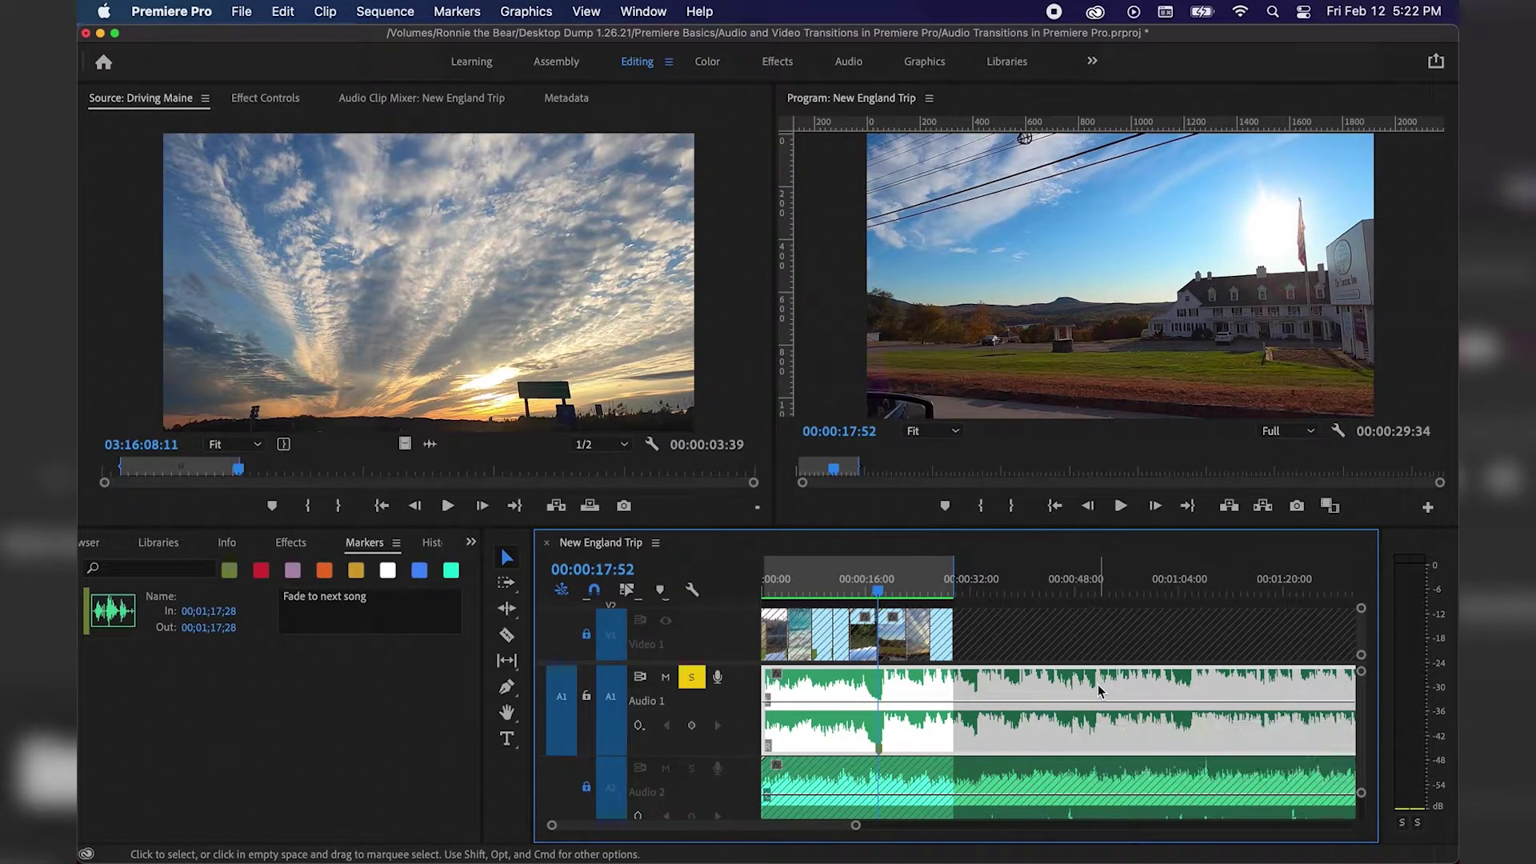
key("Delete")
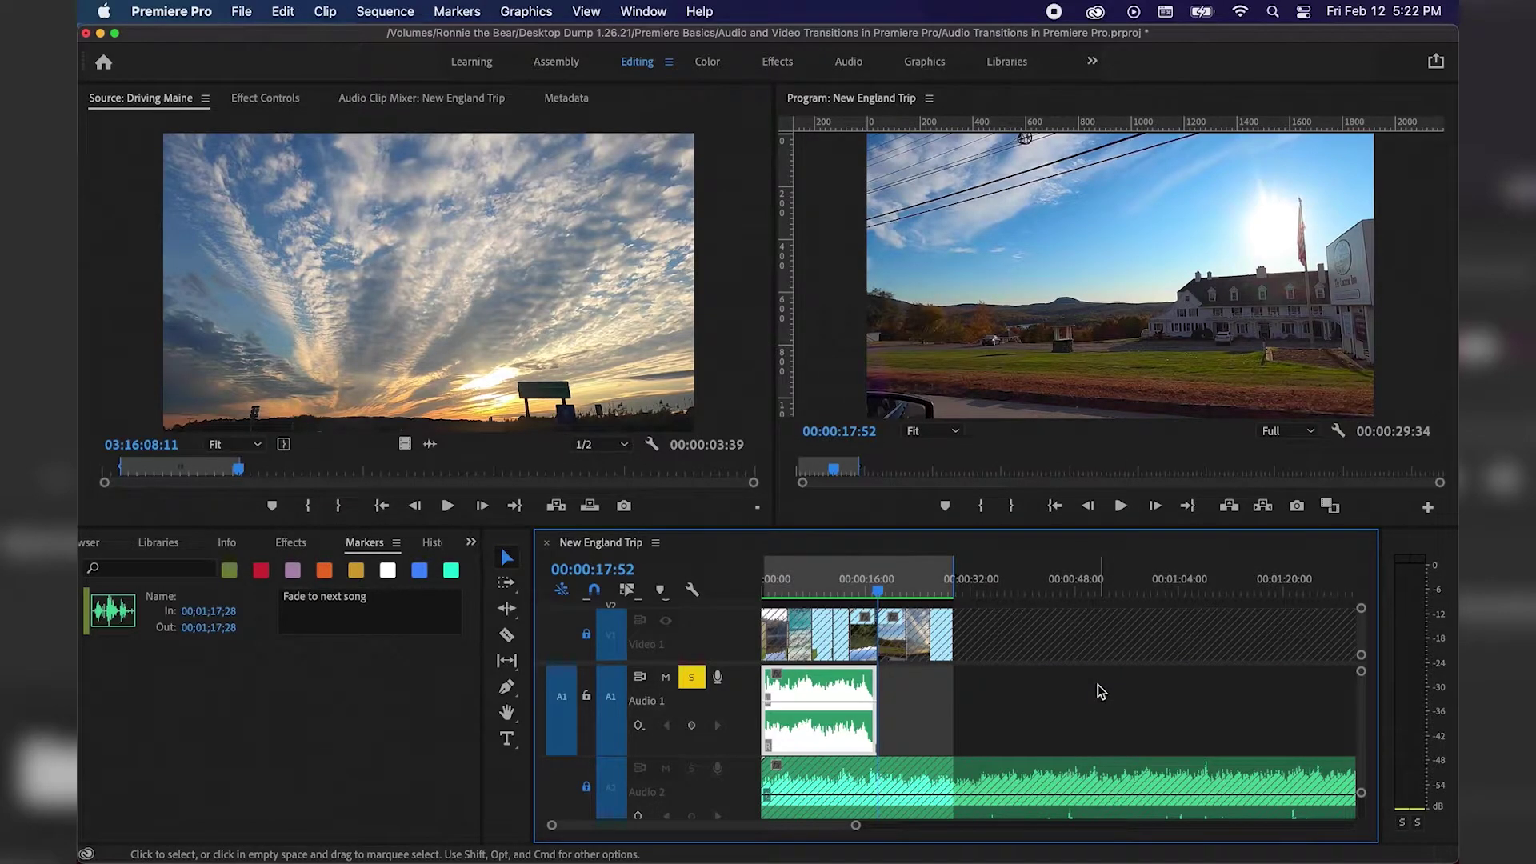
left_click(1097, 684)
left_click(586, 788)
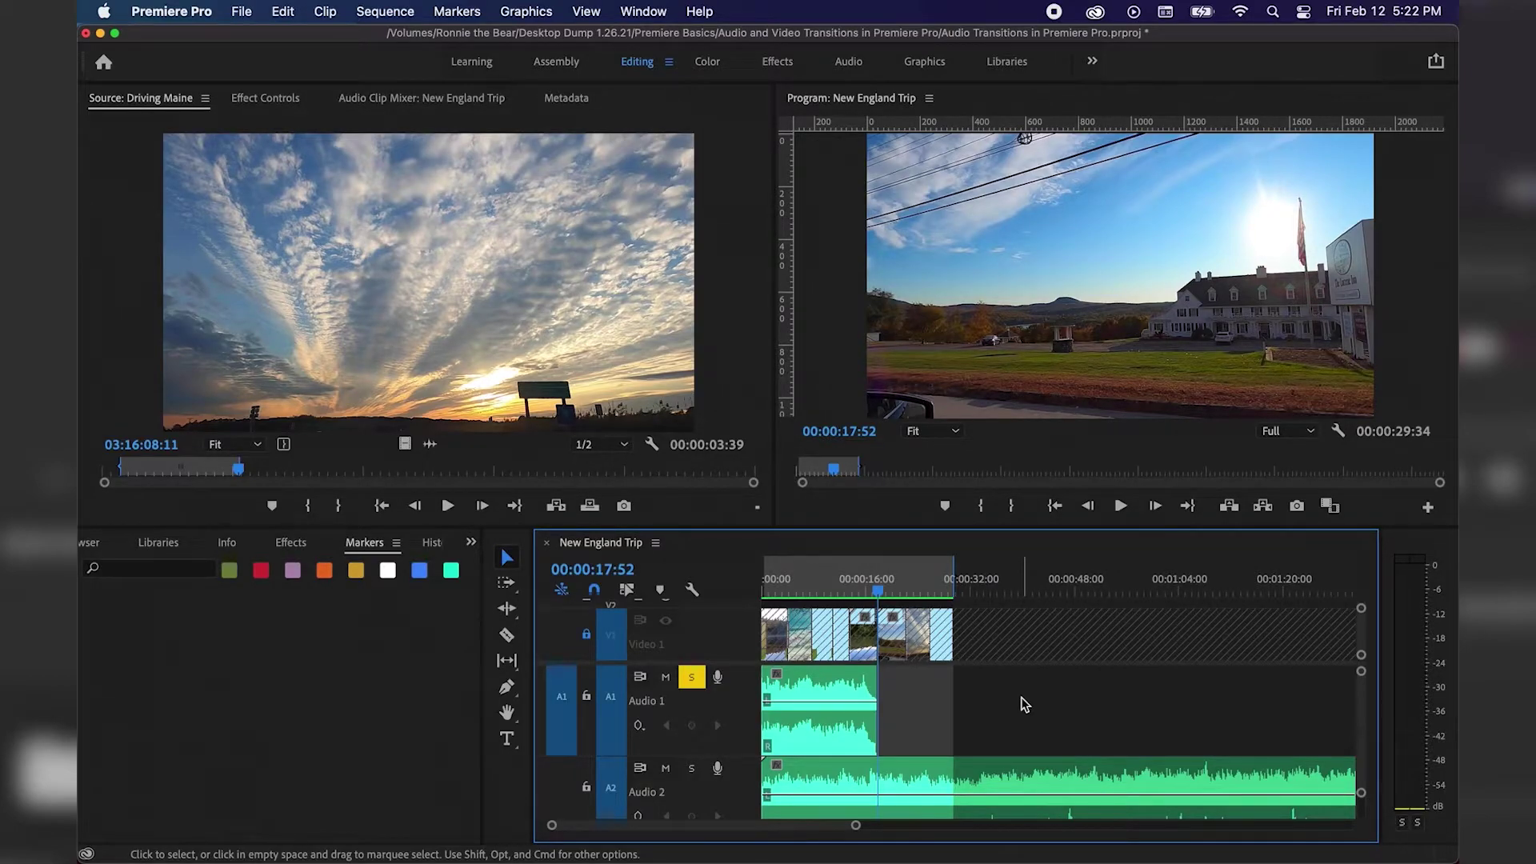
Step: Trim the opening off the second song and move it right after the first song
key("grave")
left_click_drag(1029, 147, 1025, 166)
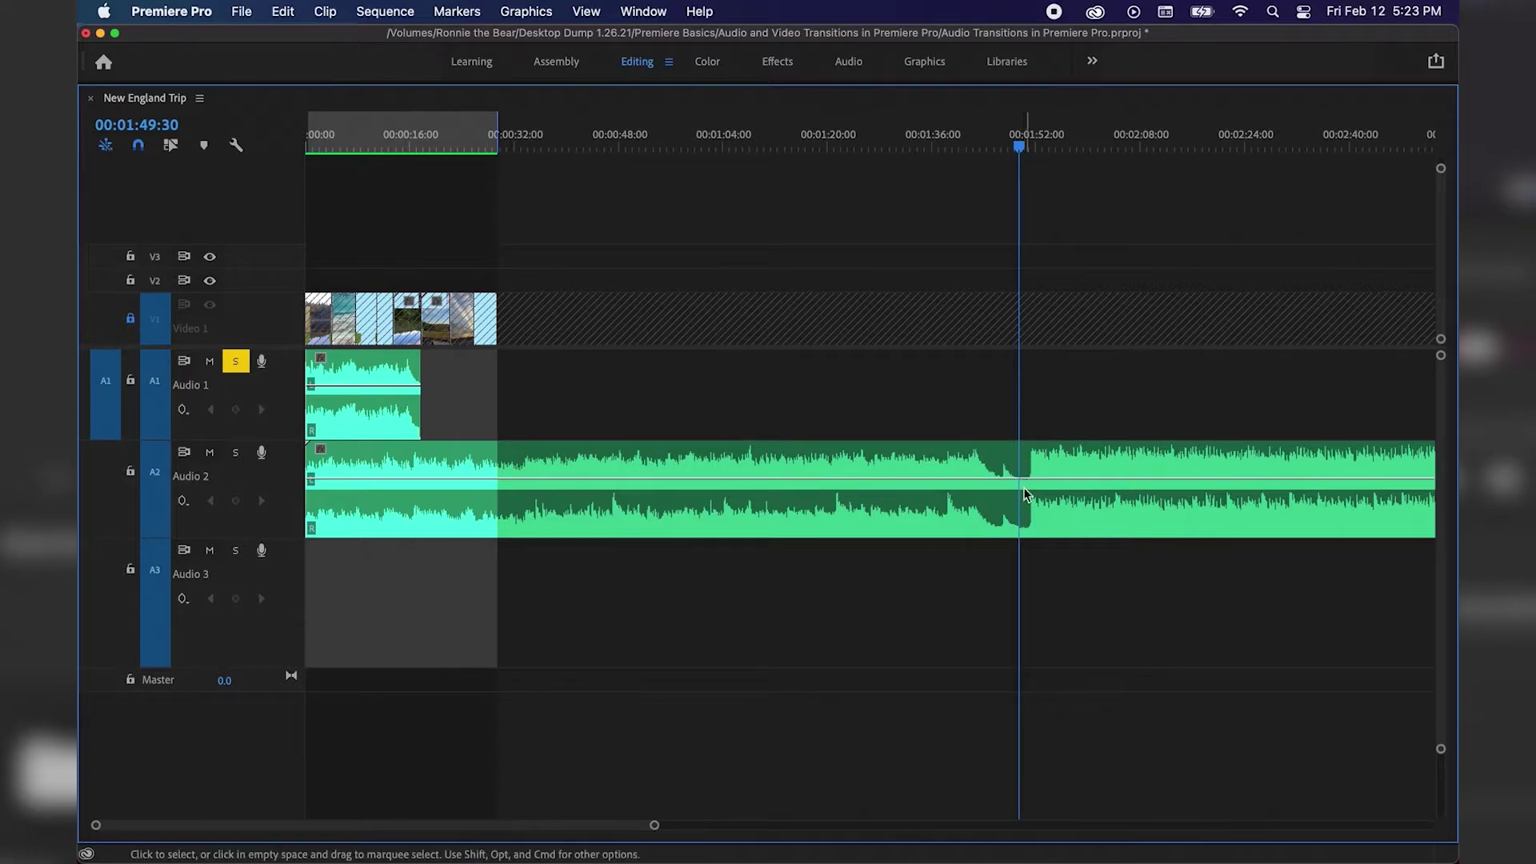
left_click(1050, 526)
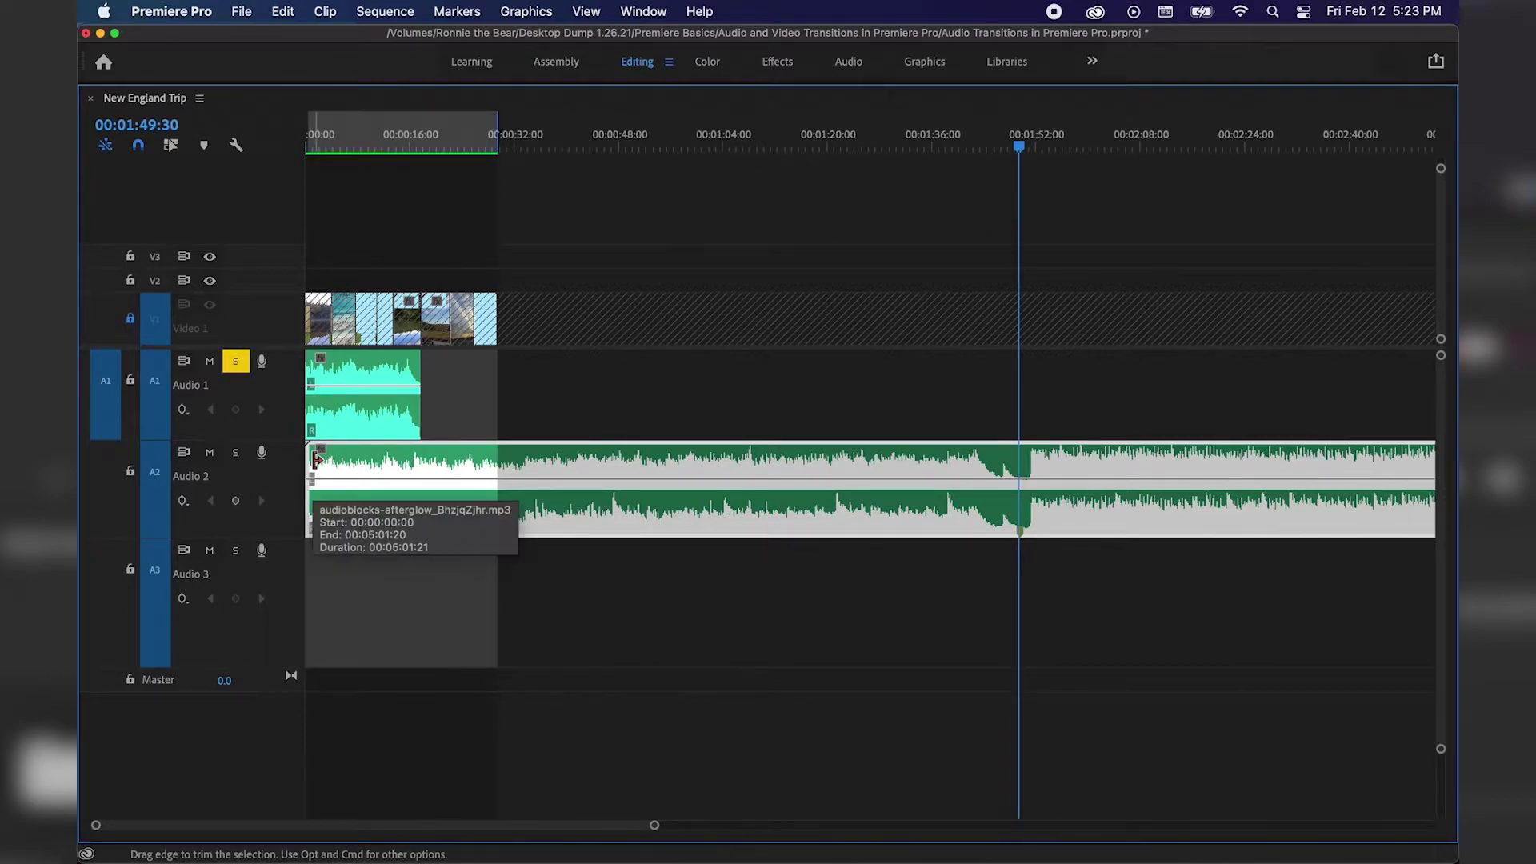
left_click_drag(314, 460, 367, 461)
left_click_drag(887, 505, 932, 505)
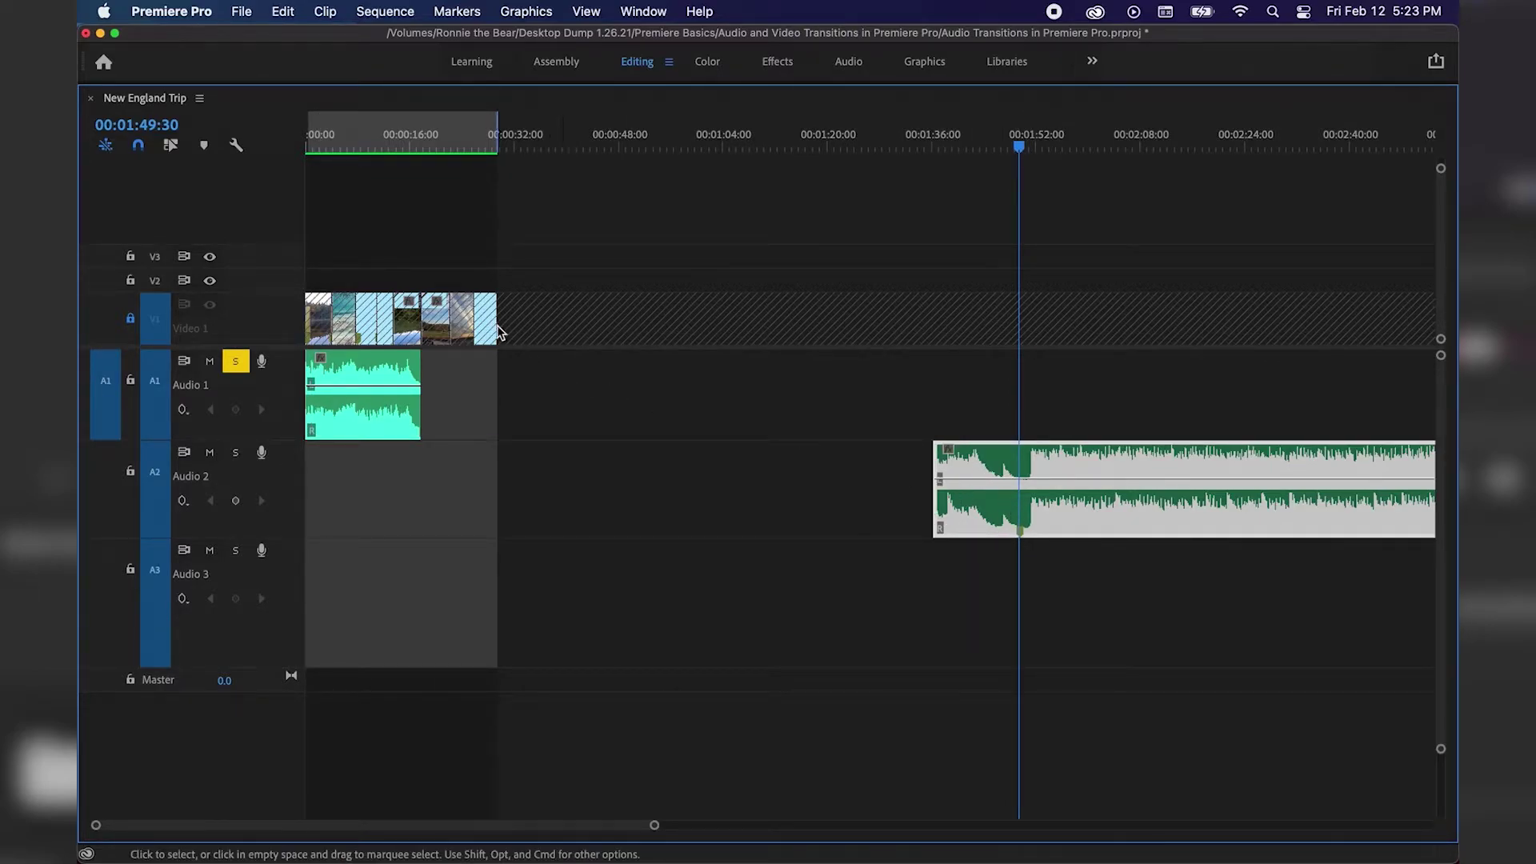
left_click(982, 472)
left_click_drag(982, 472, 461, 480)
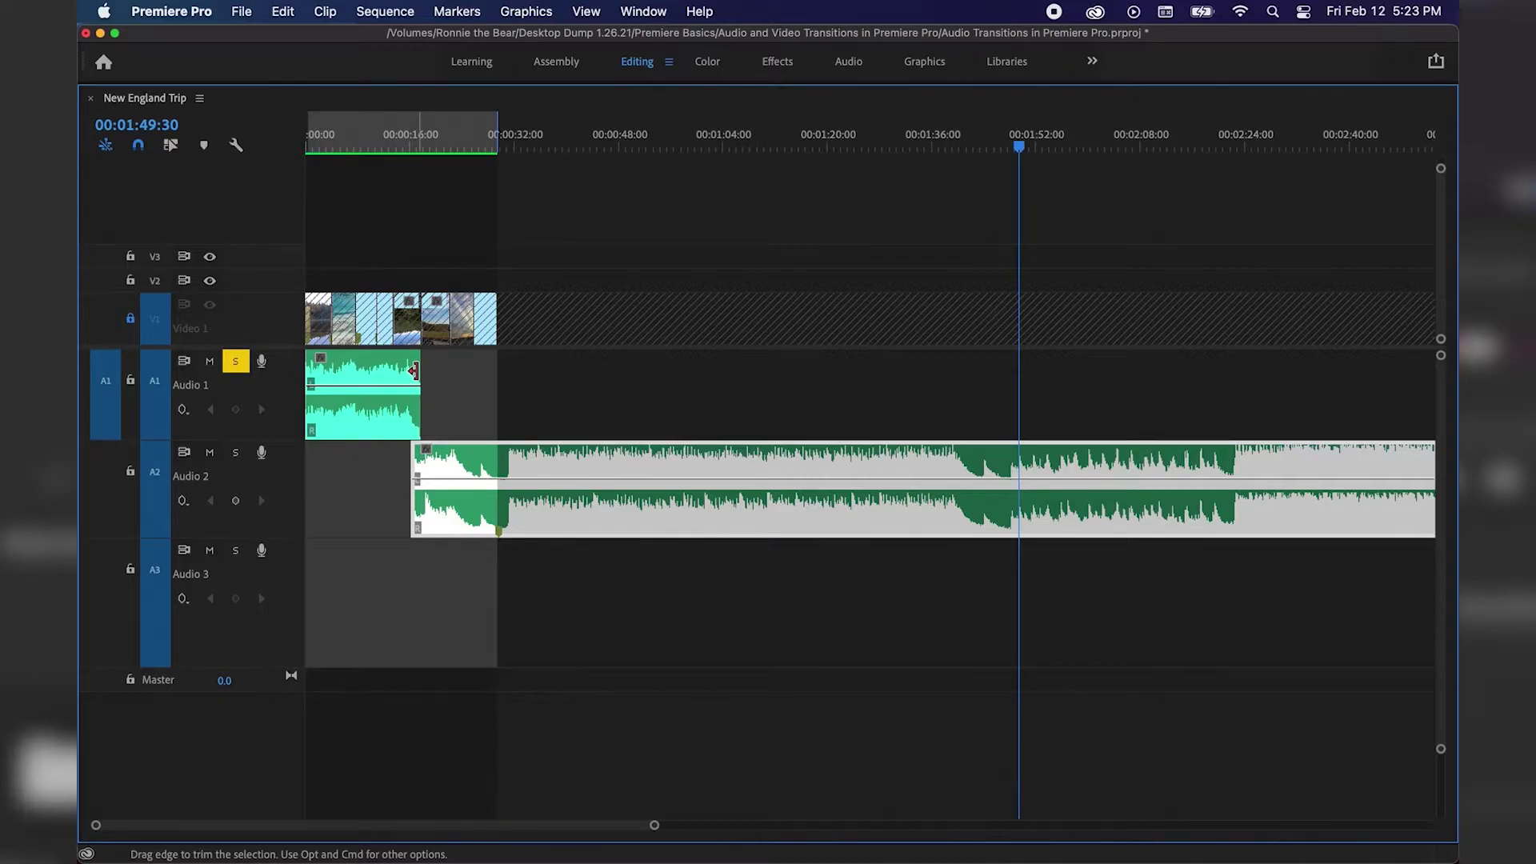
Step: Move the second song onto Audio 1 and cut it off at the video's end, 00:00:29:33
left_click_drag(414, 370, 409, 384)
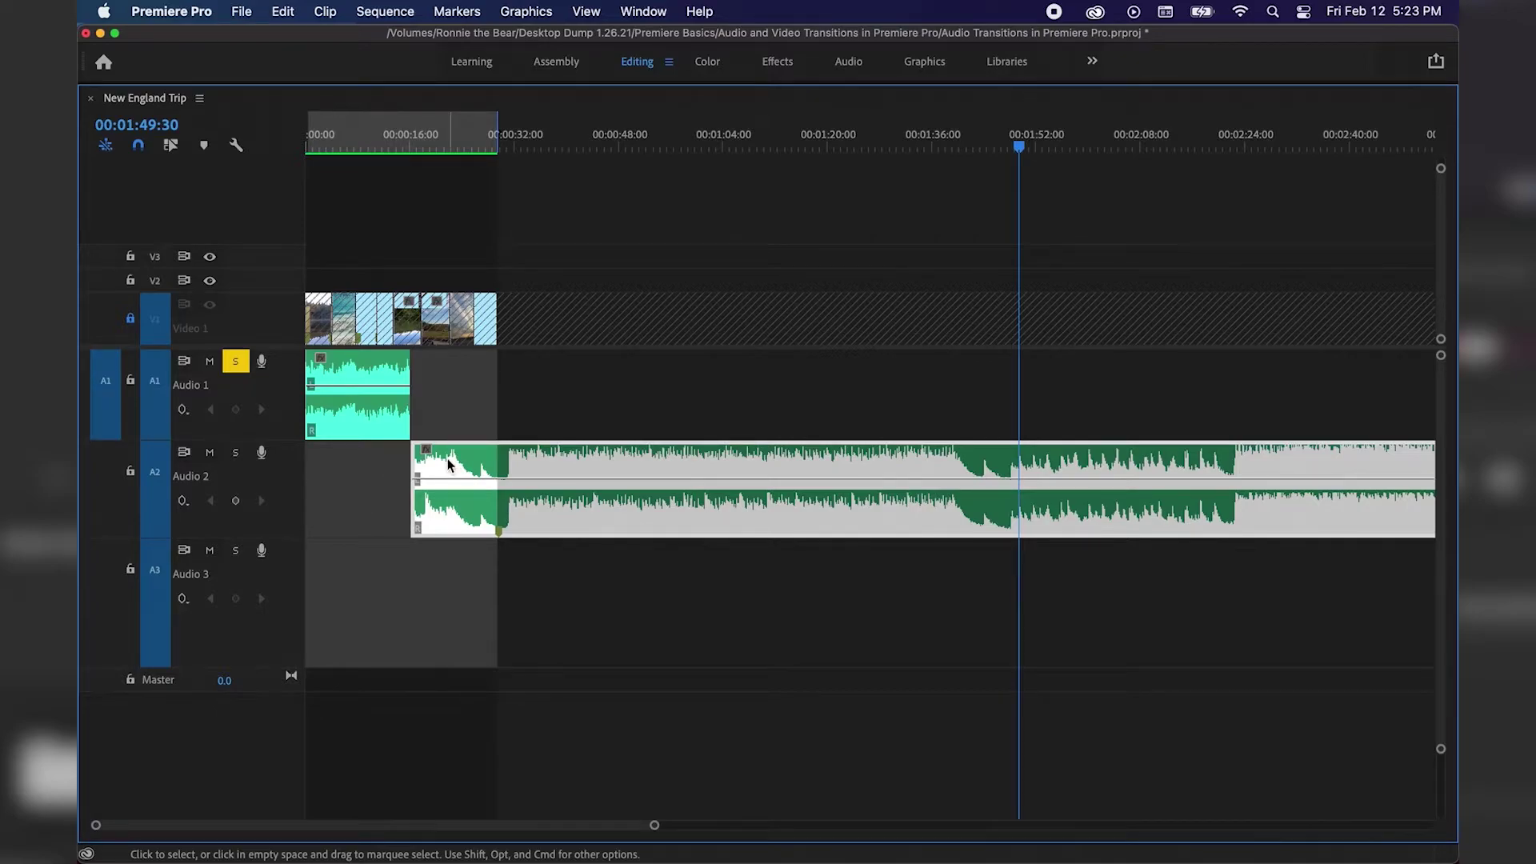
left_click_drag(448, 459, 453, 407)
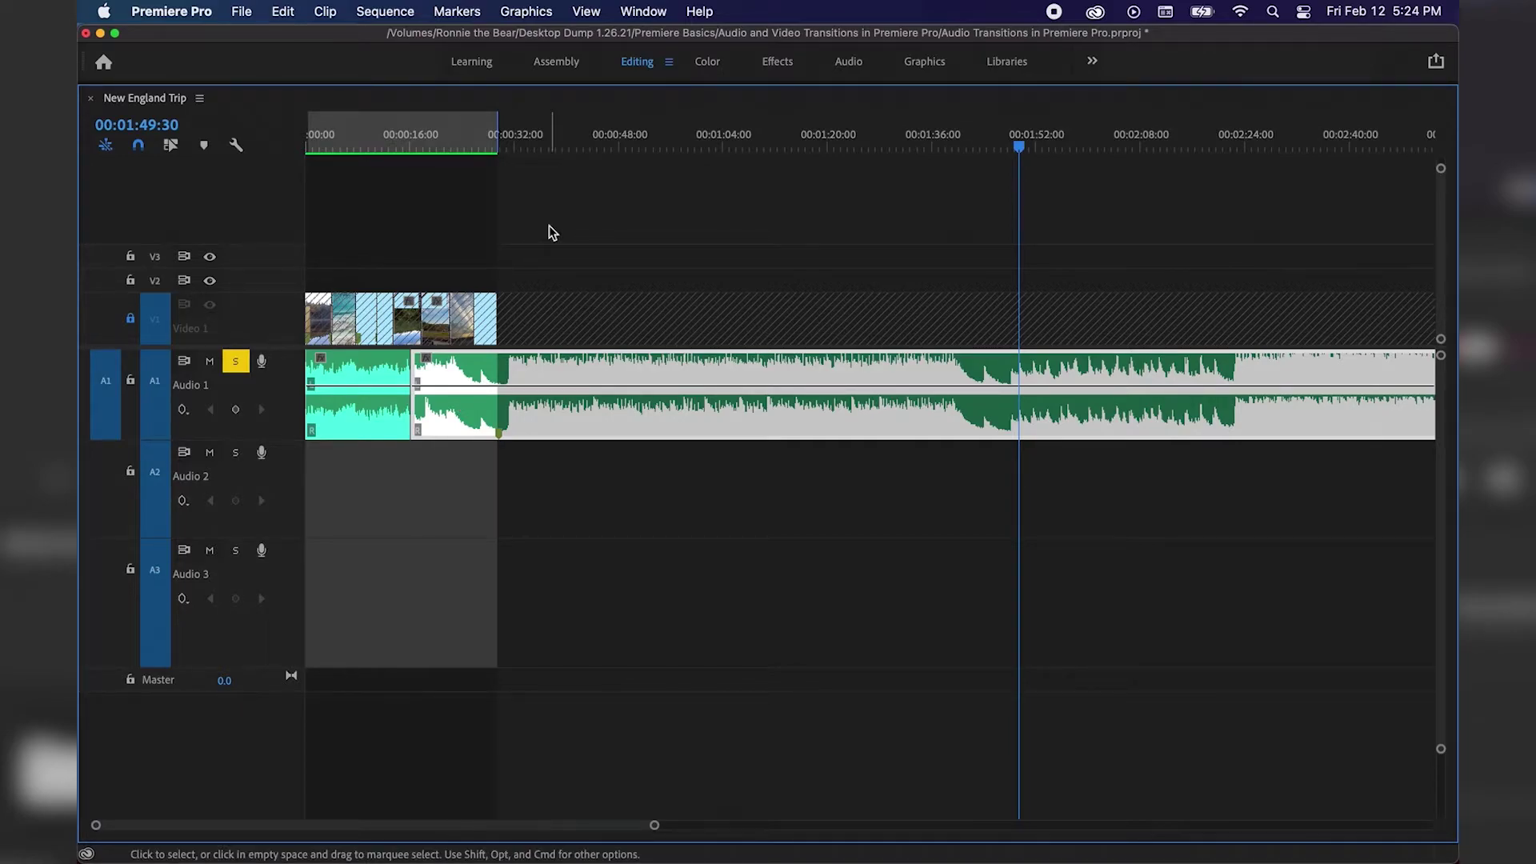
key("Up")
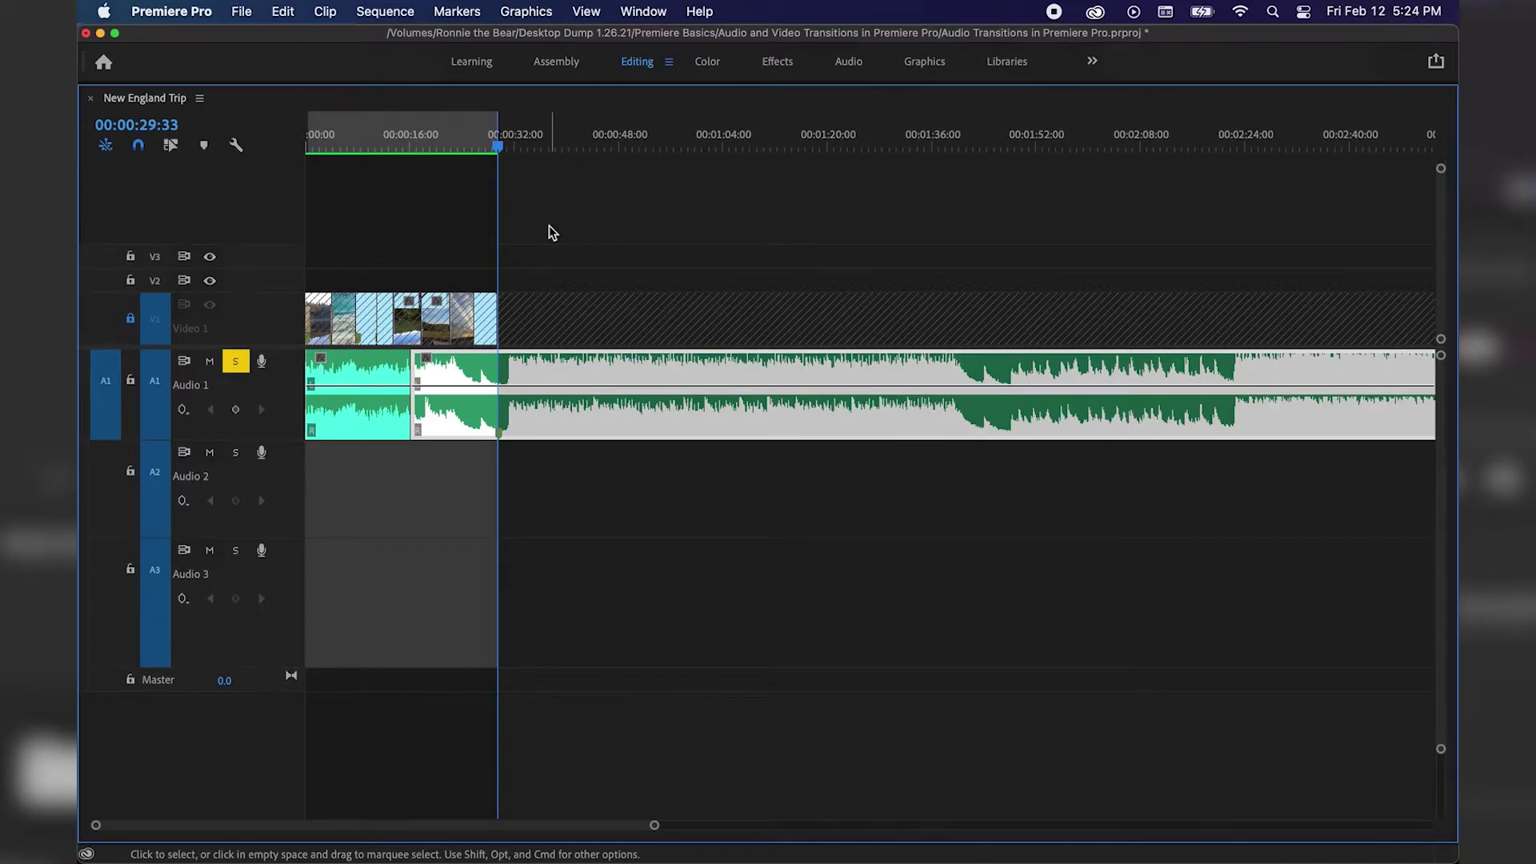
key("Delete")
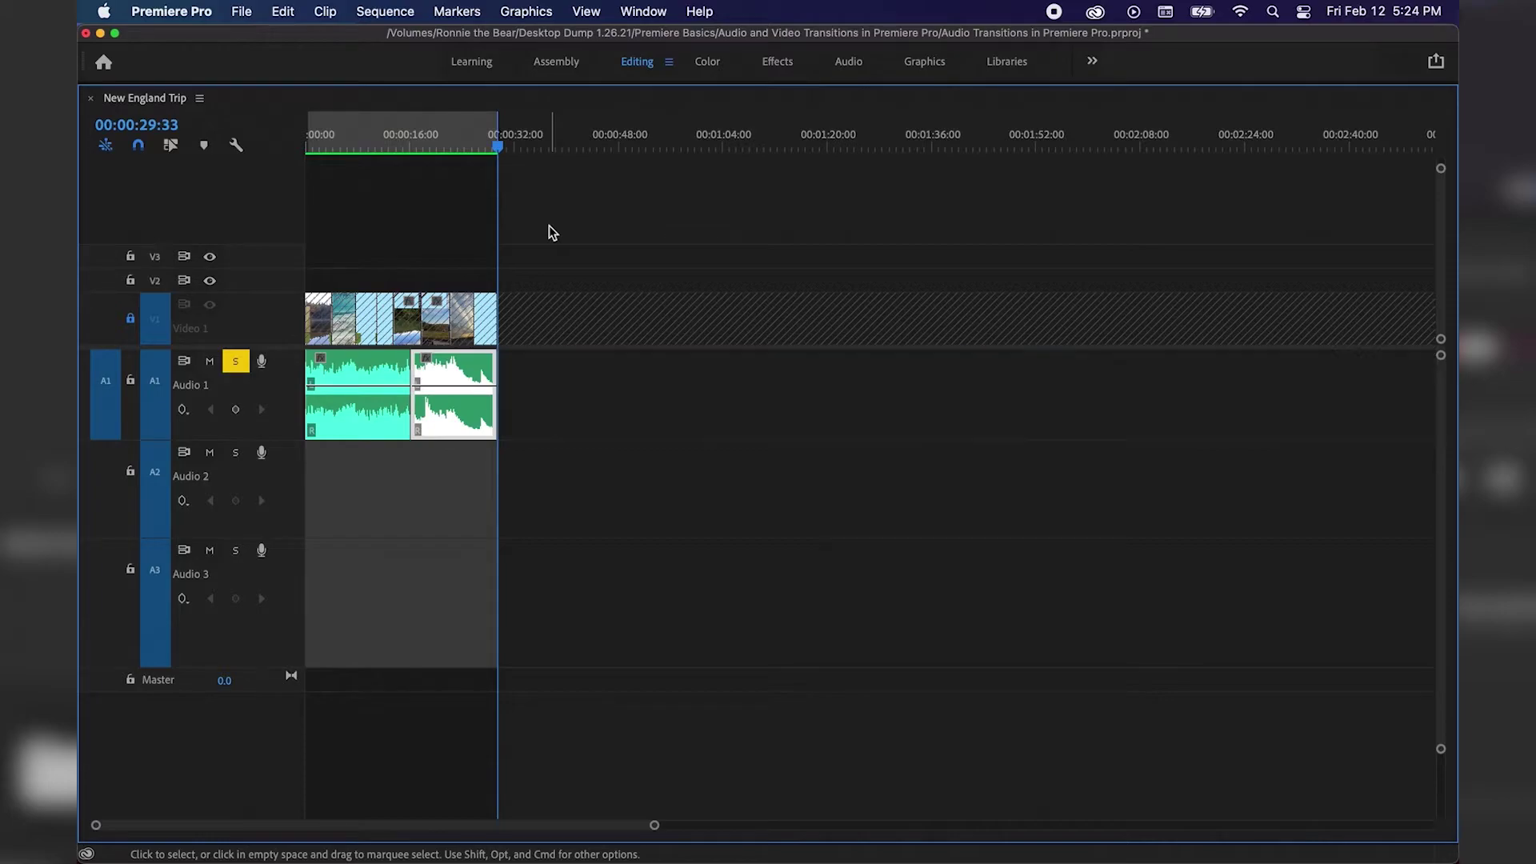
key("grave")
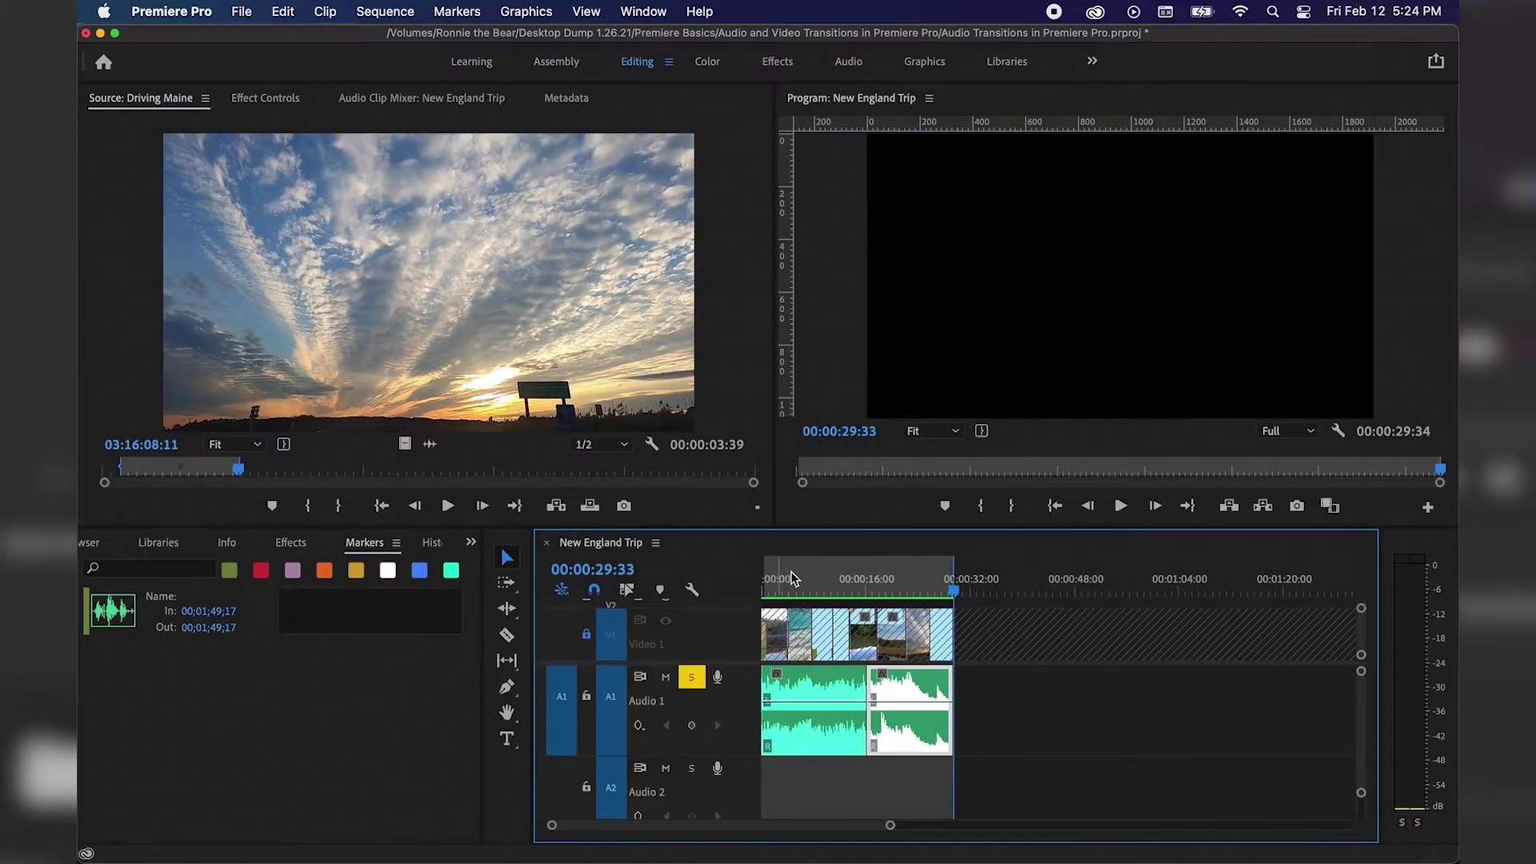
Step: Roll the edit between the two songs 13 frames later to 00:00:17:52 with the Rolling Edit tool
mouse_move(886, 574)
left_mouse_down()
mouse_move(869, 575)
mouse_move(878, 596)
left_mouse_up()
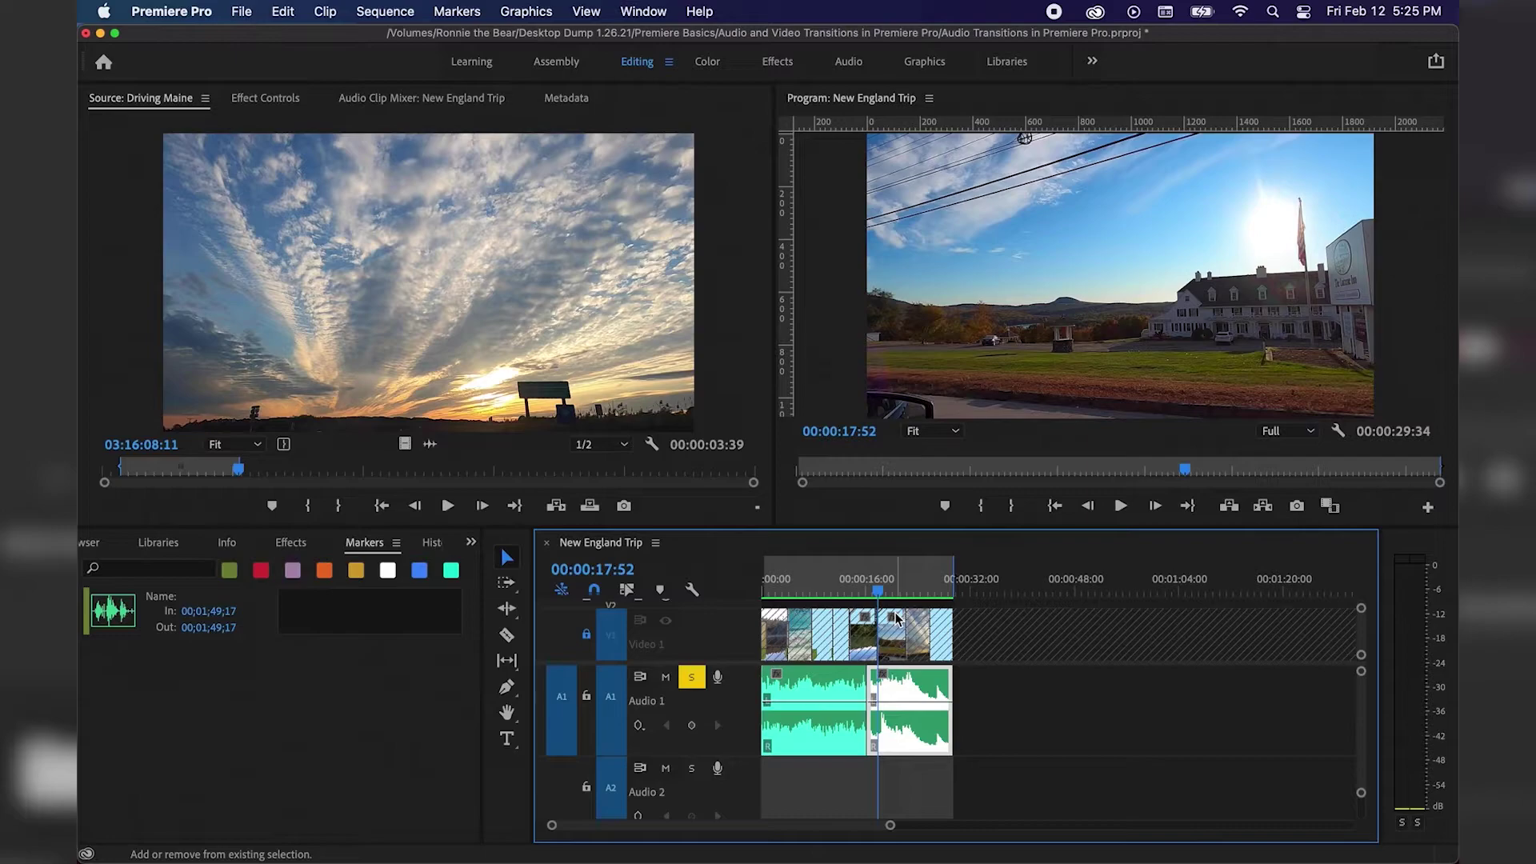
key("=")
key("=")
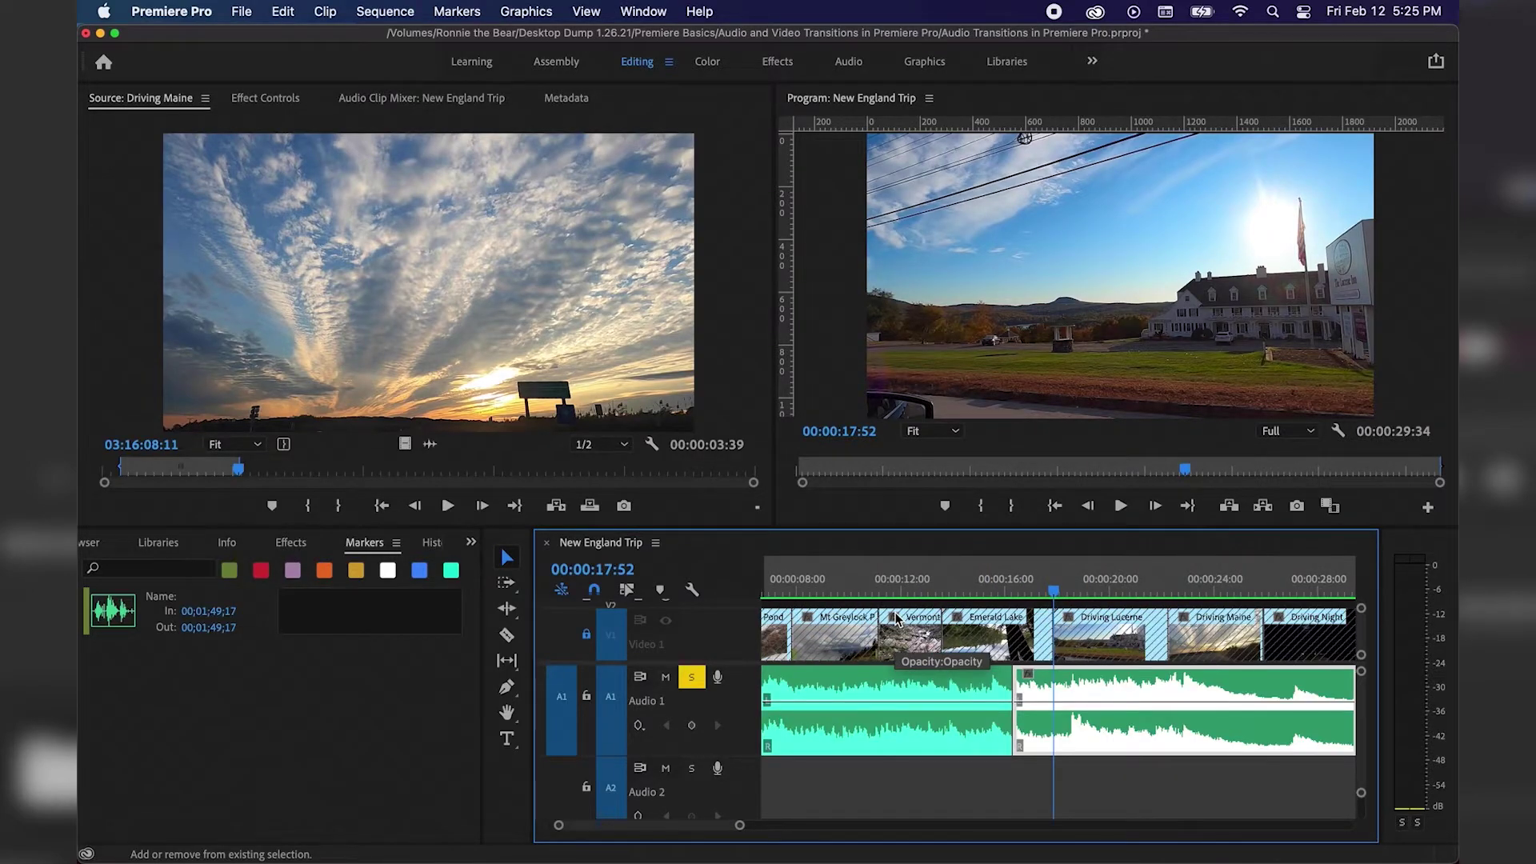
left_click(506, 610)
left_click(506, 610)
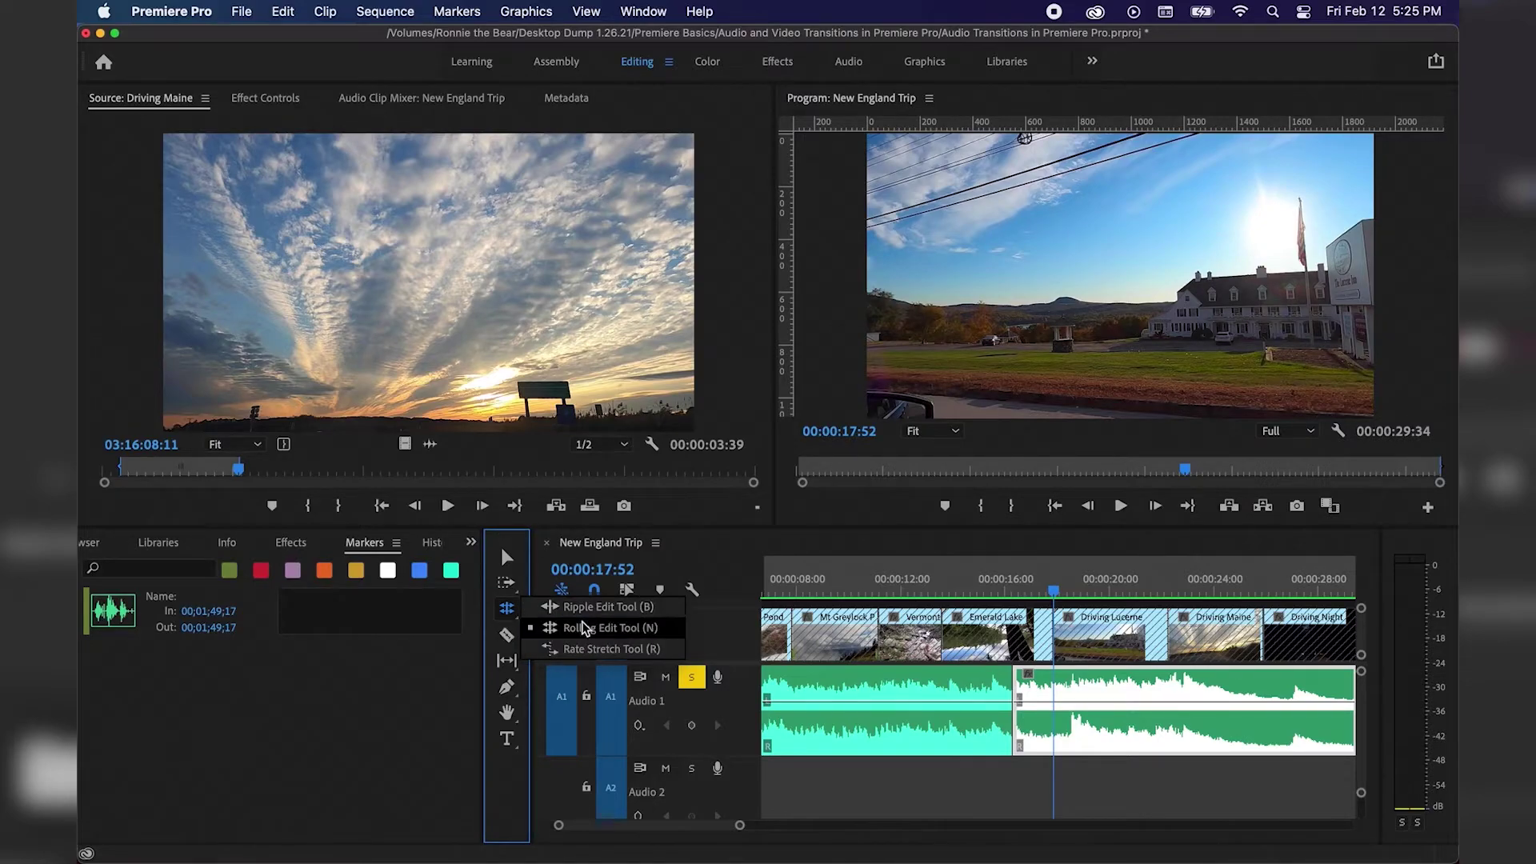
left_click(1014, 698)
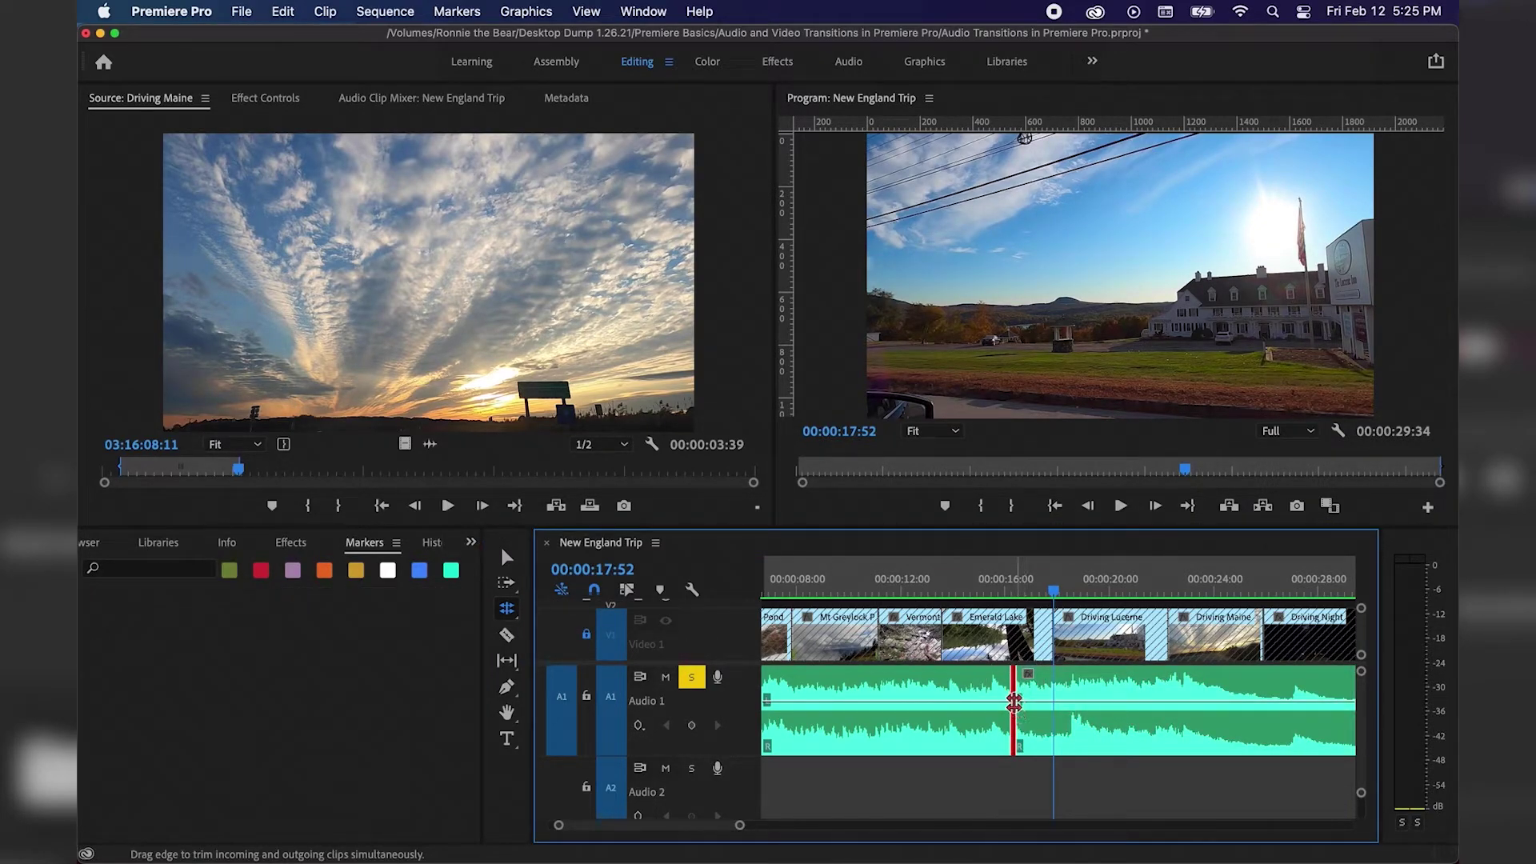
left_click_drag(1014, 700, 1051, 701)
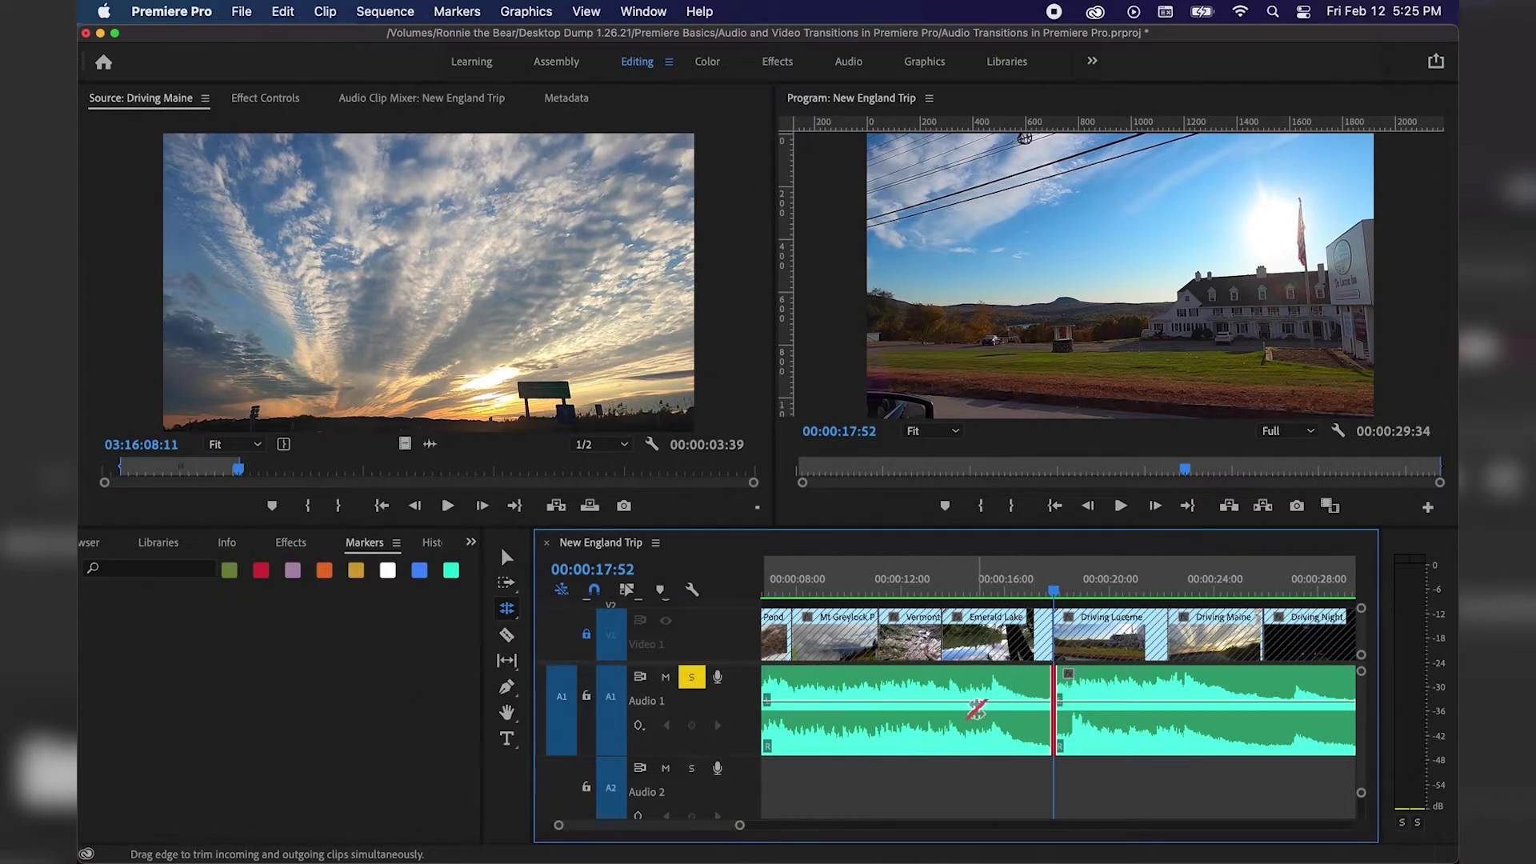
Step: From Effects > Audio Transitions > Crossfade, apply Constant Gain to the start of Audio 1
left_click_drag(723, 826, 692, 837)
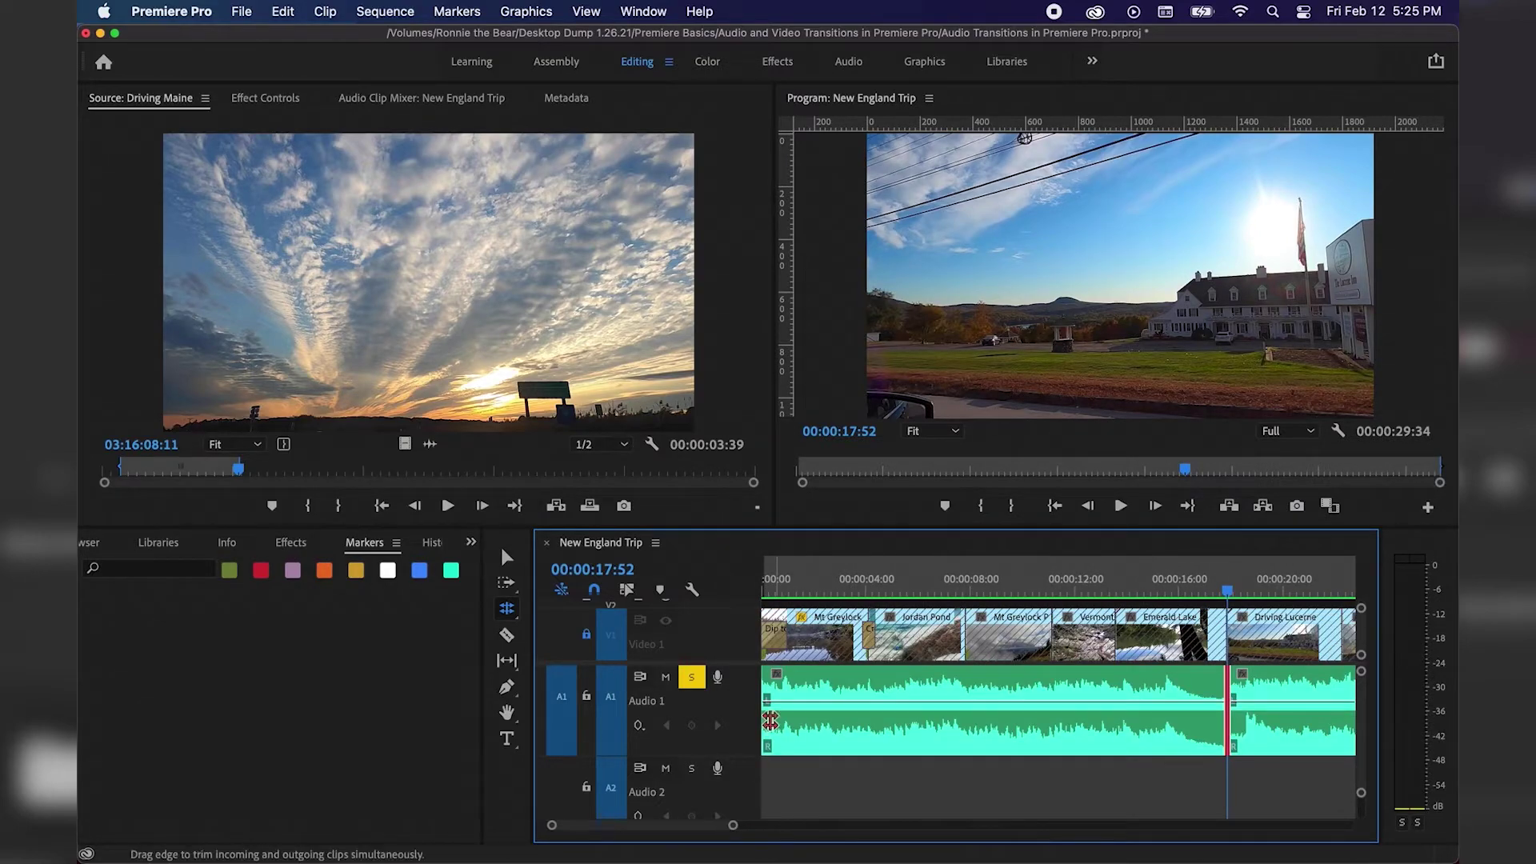
left_click(472, 544)
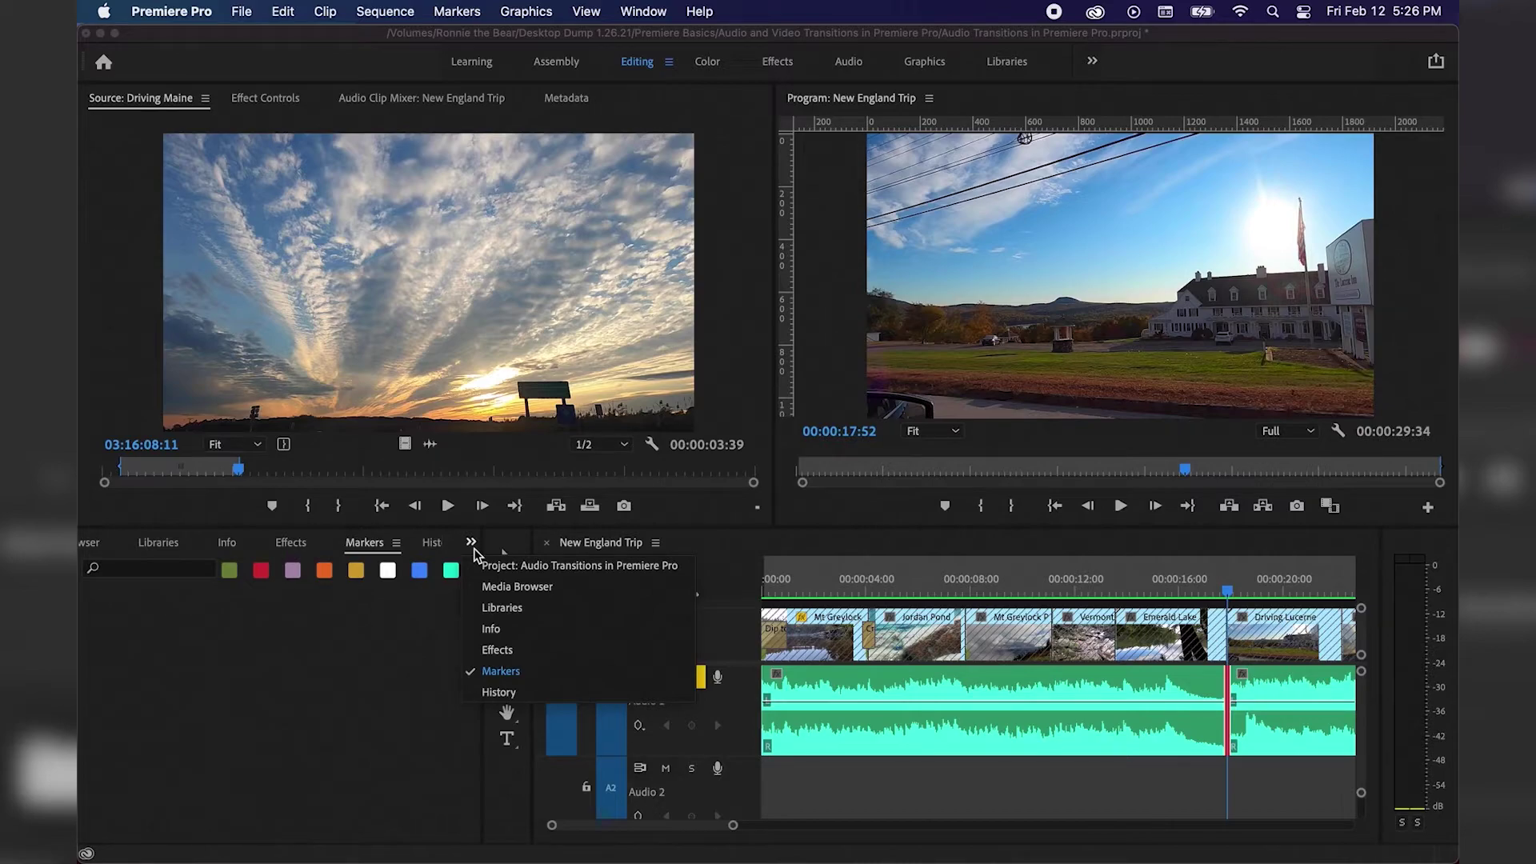
left_click(516, 650)
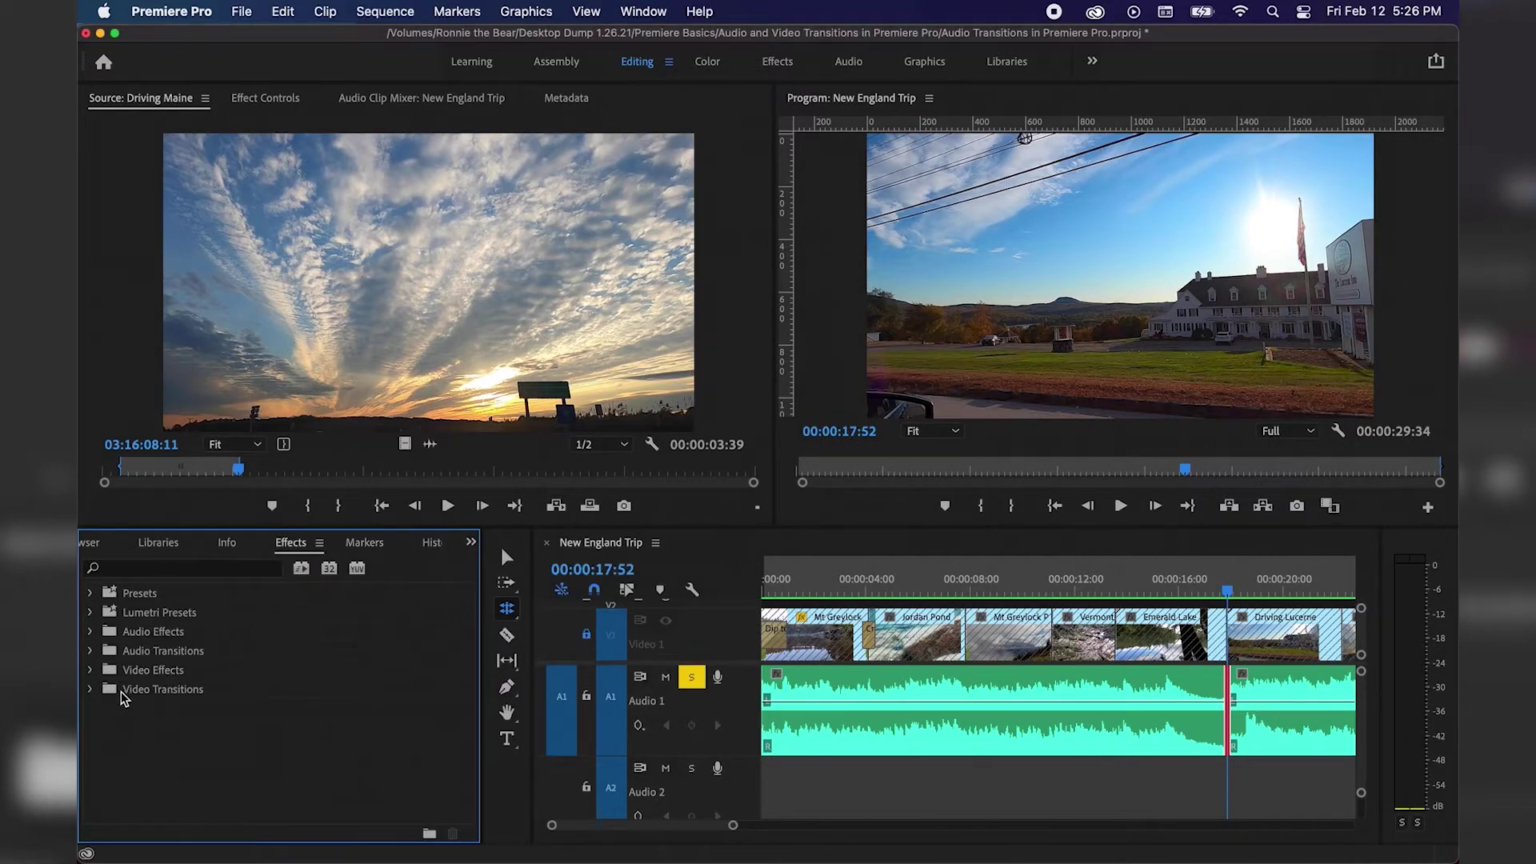
left_click(90, 651)
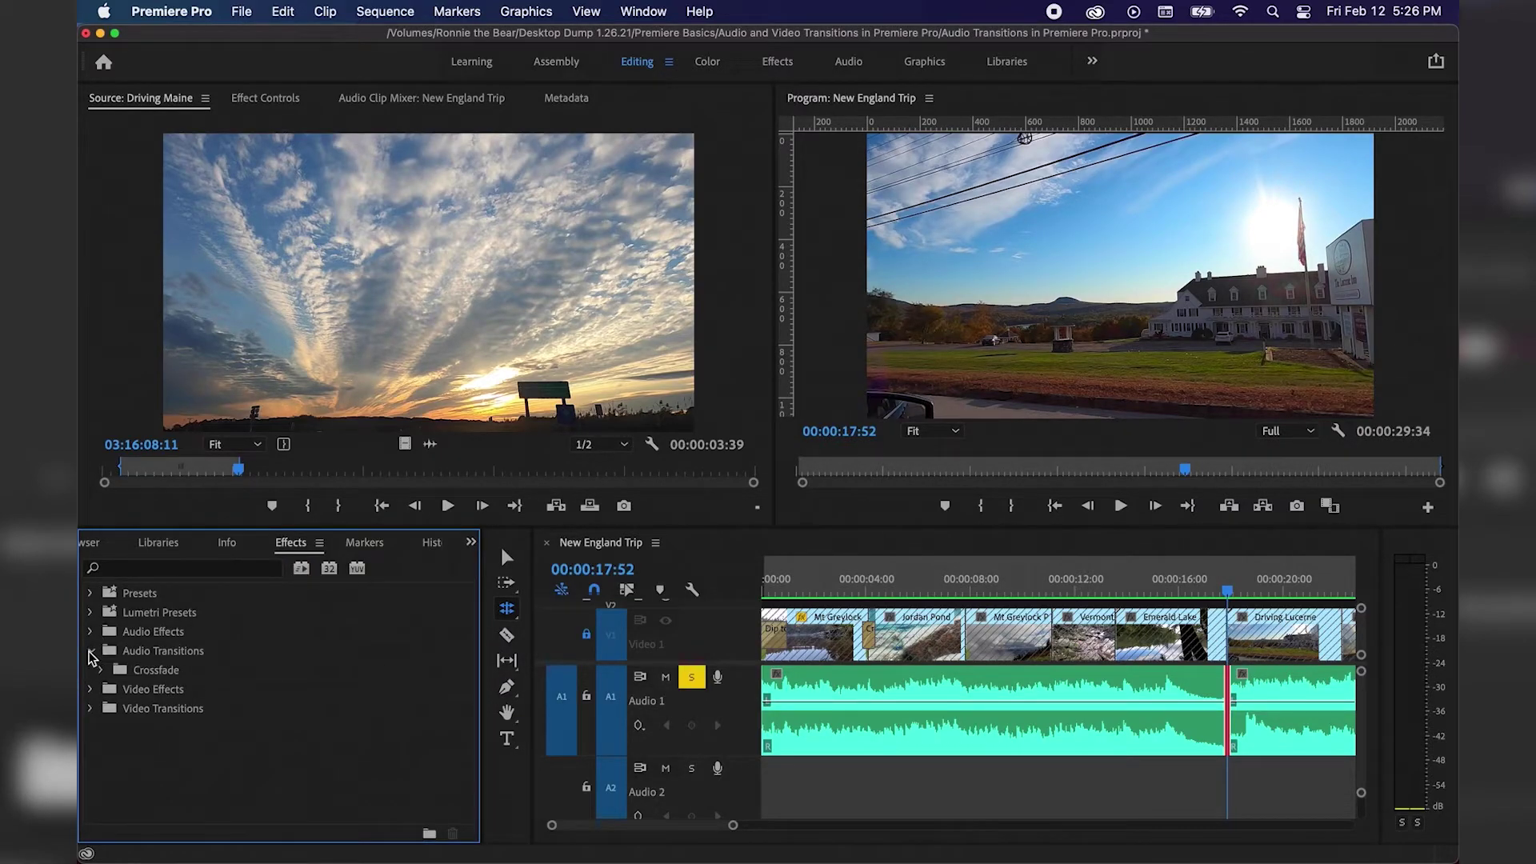
left_click(100, 671)
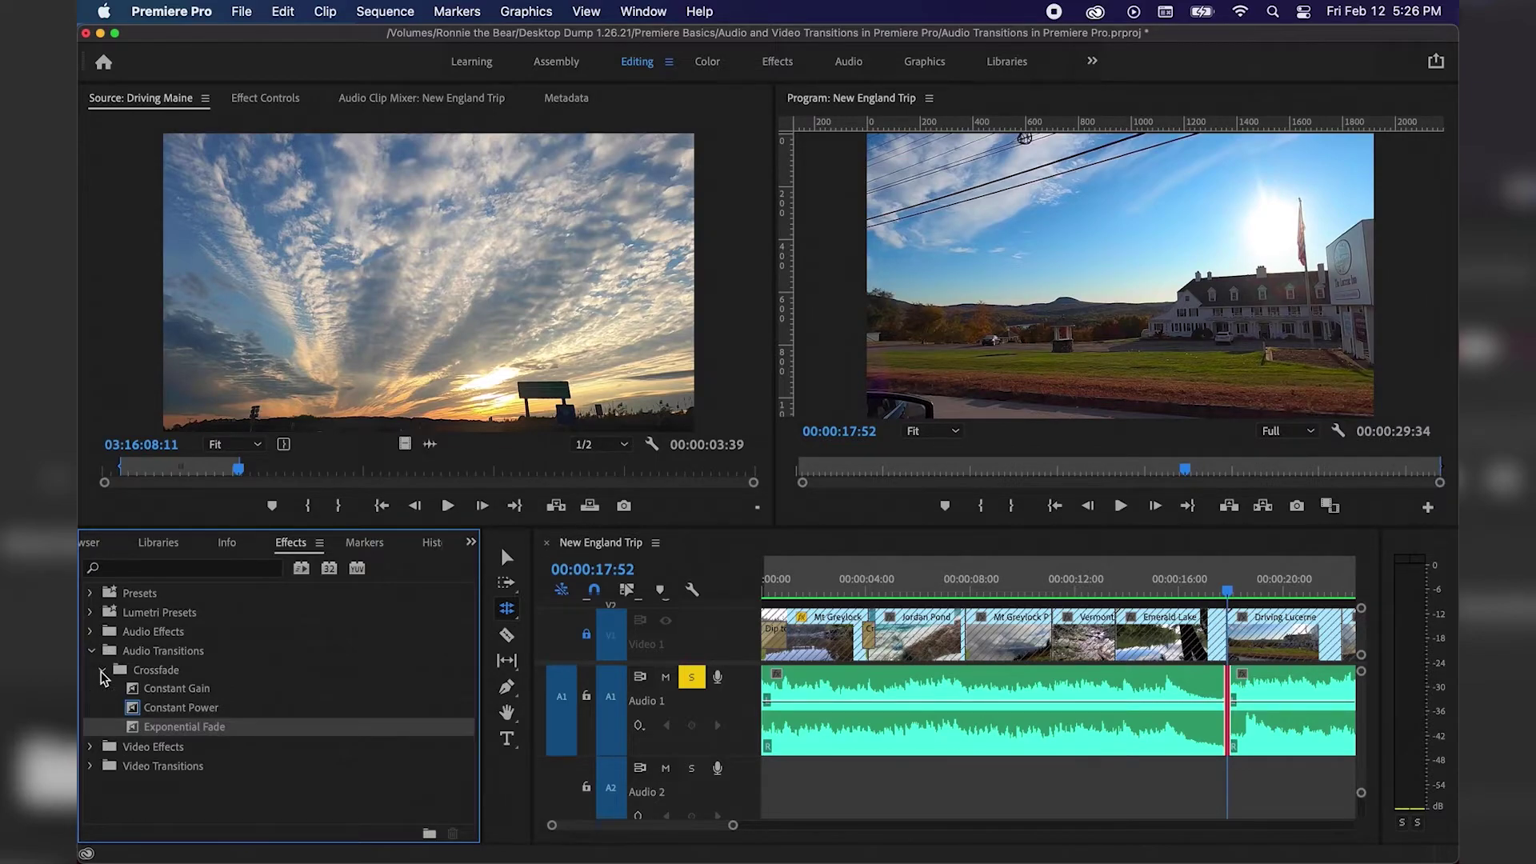
left_click(135, 690)
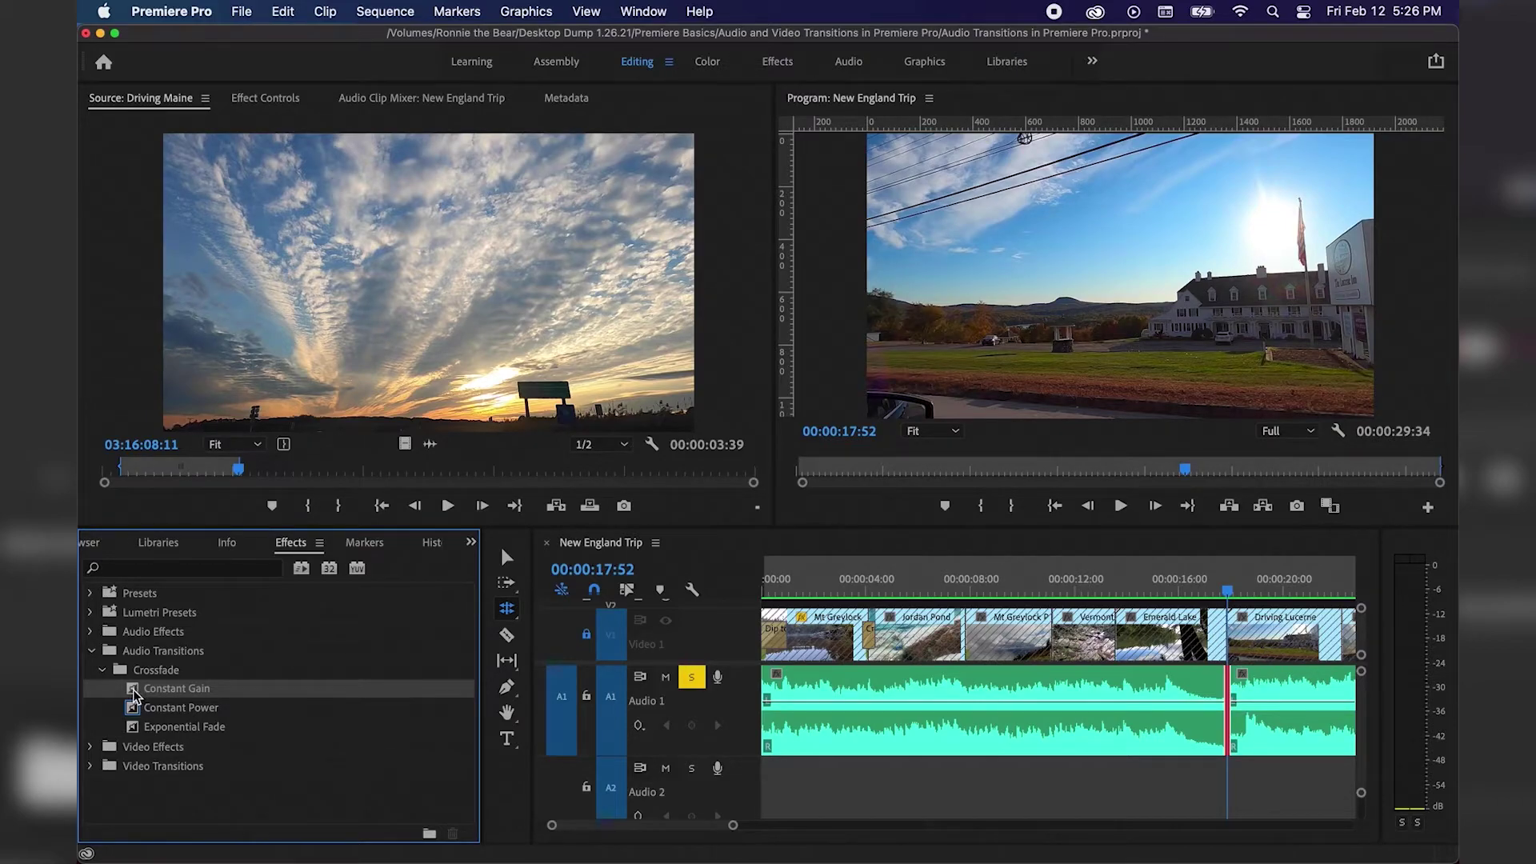
left_click_drag(134, 696, 771, 696)
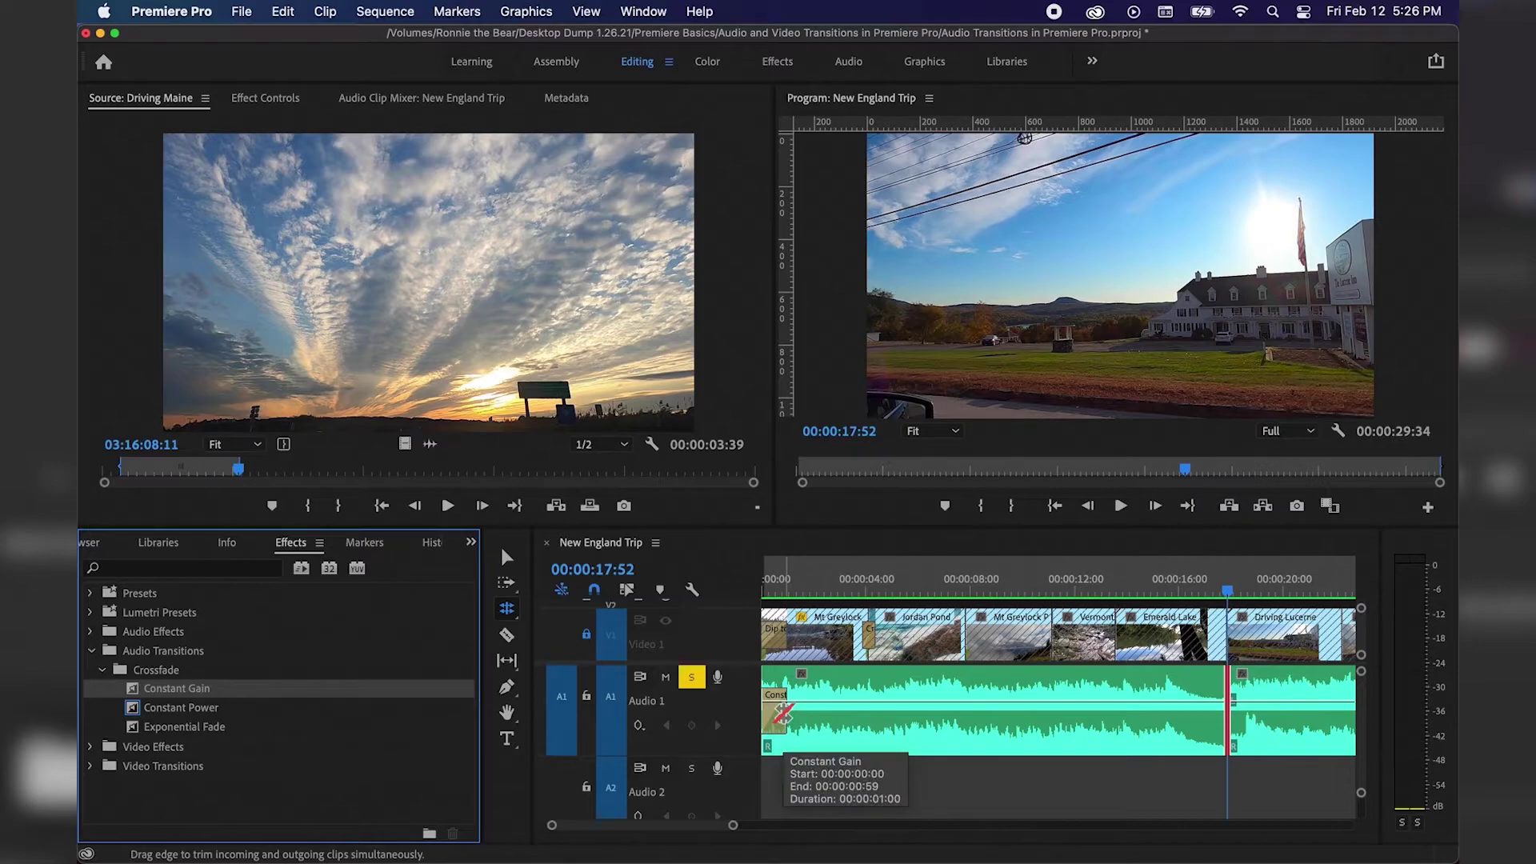
Step: Lengthen the opening Constant Gain fade-in to 00:00:01:05 in Effect Controls and the timeline
key("v")
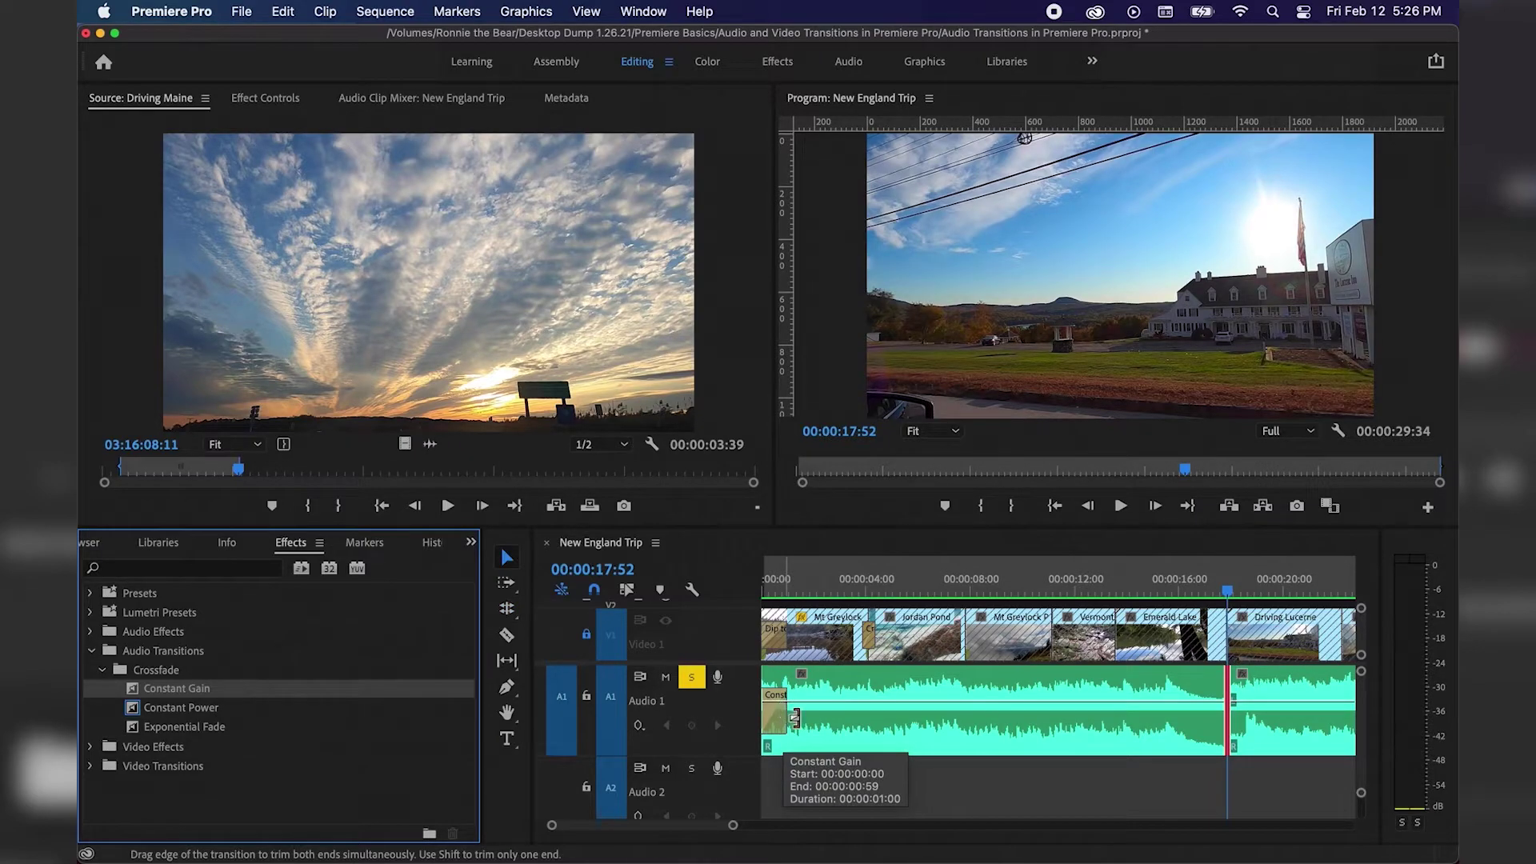
left_click(774, 714)
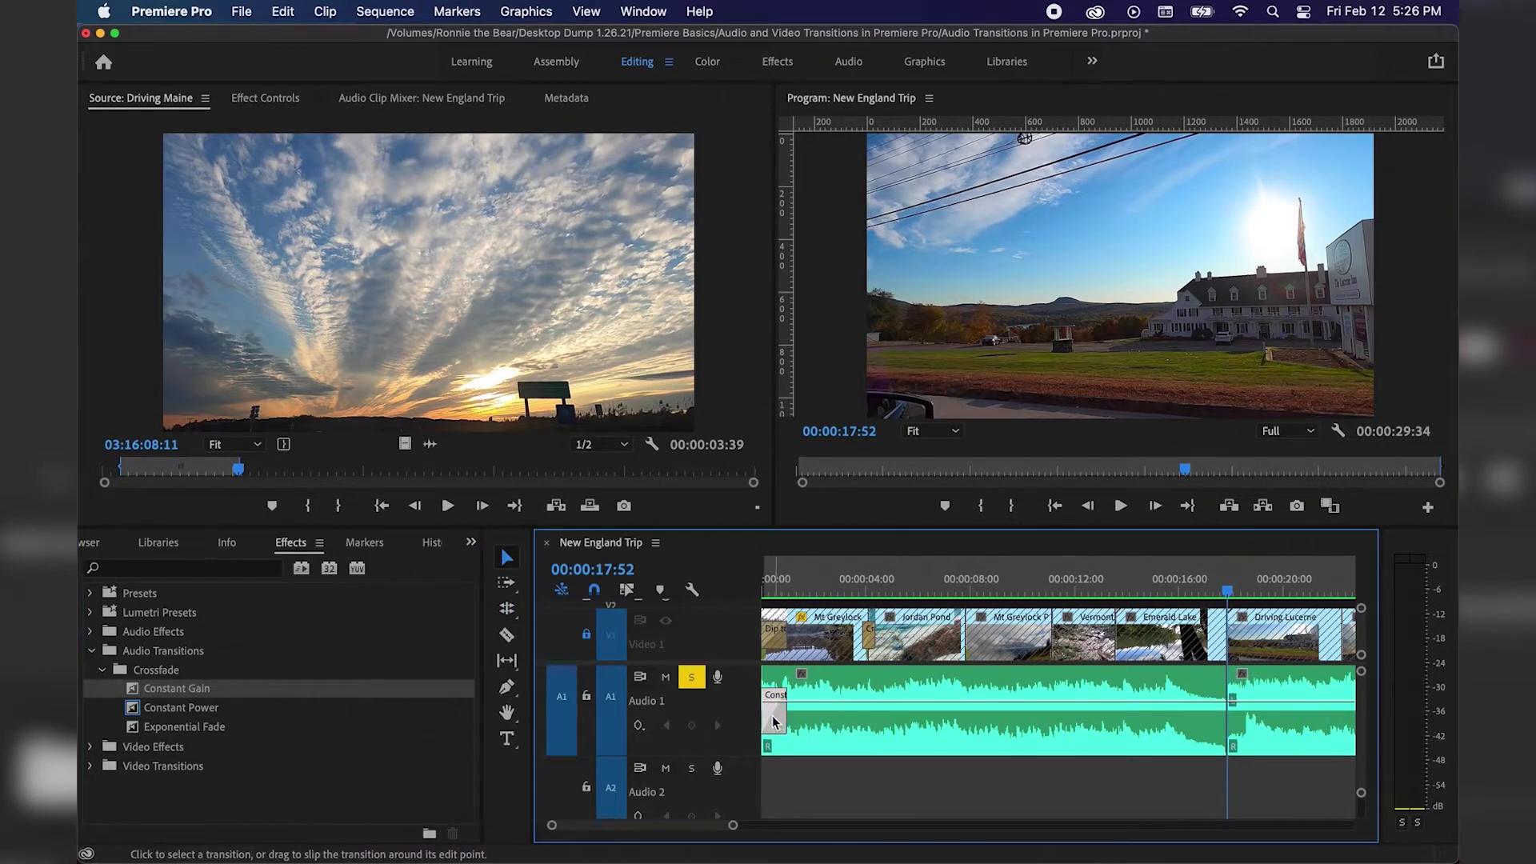
left_click(255, 97)
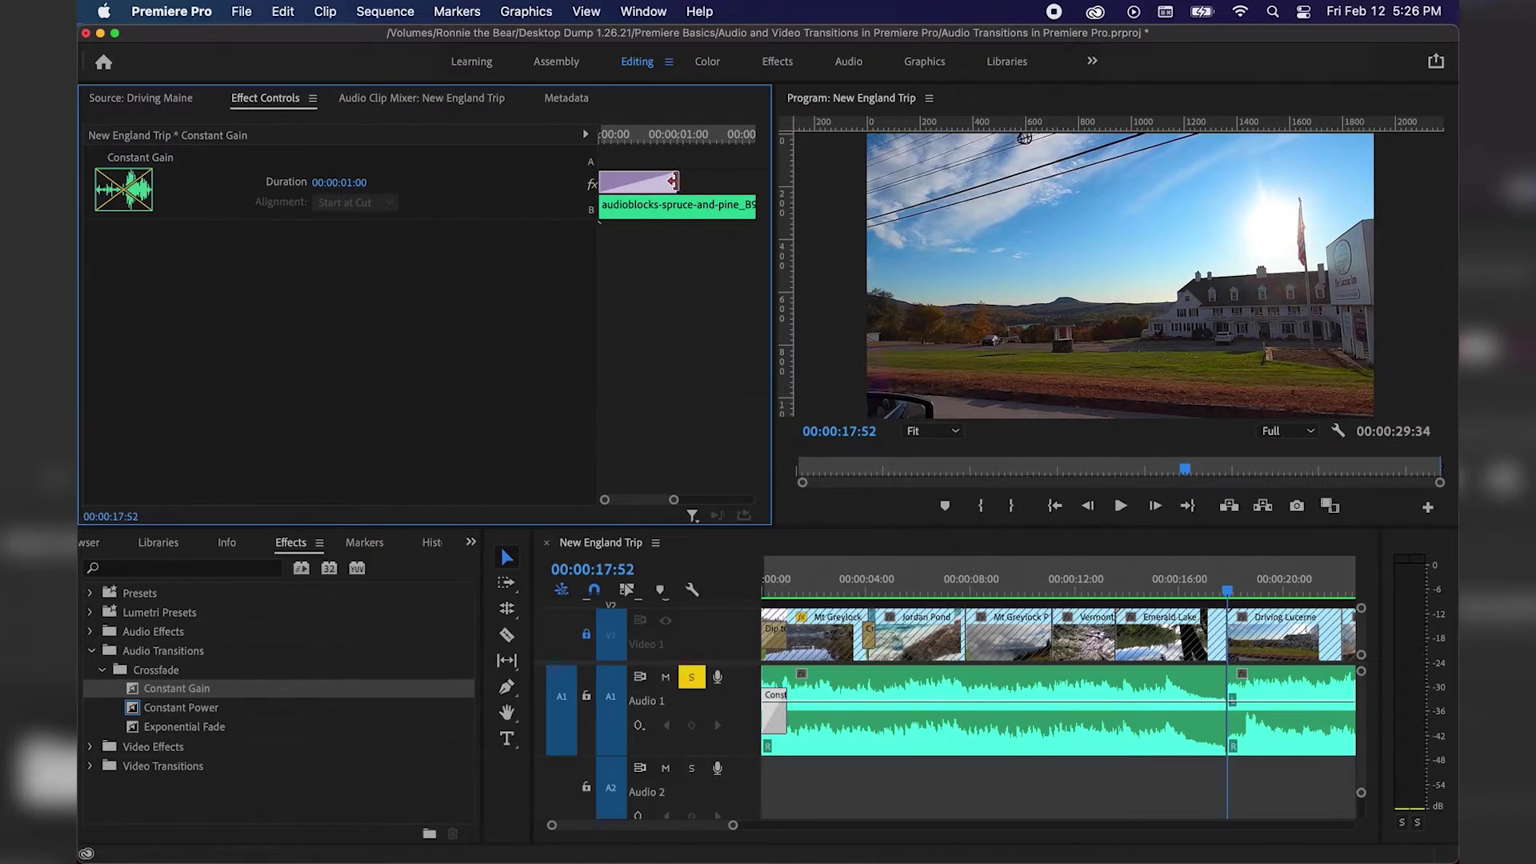
left_click_drag(672, 180, 702, 181)
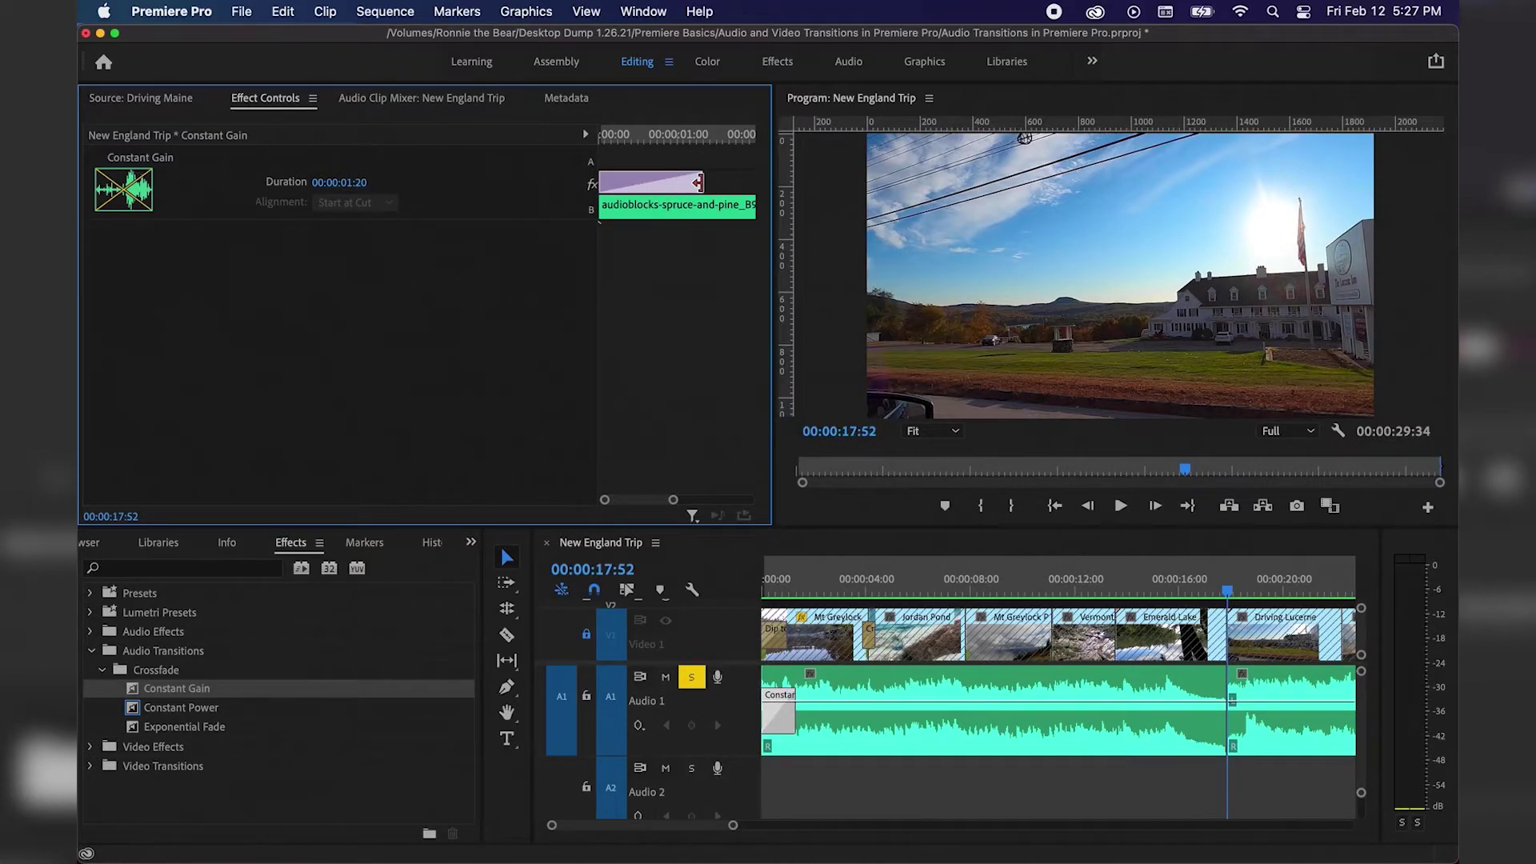
left_click(783, 710)
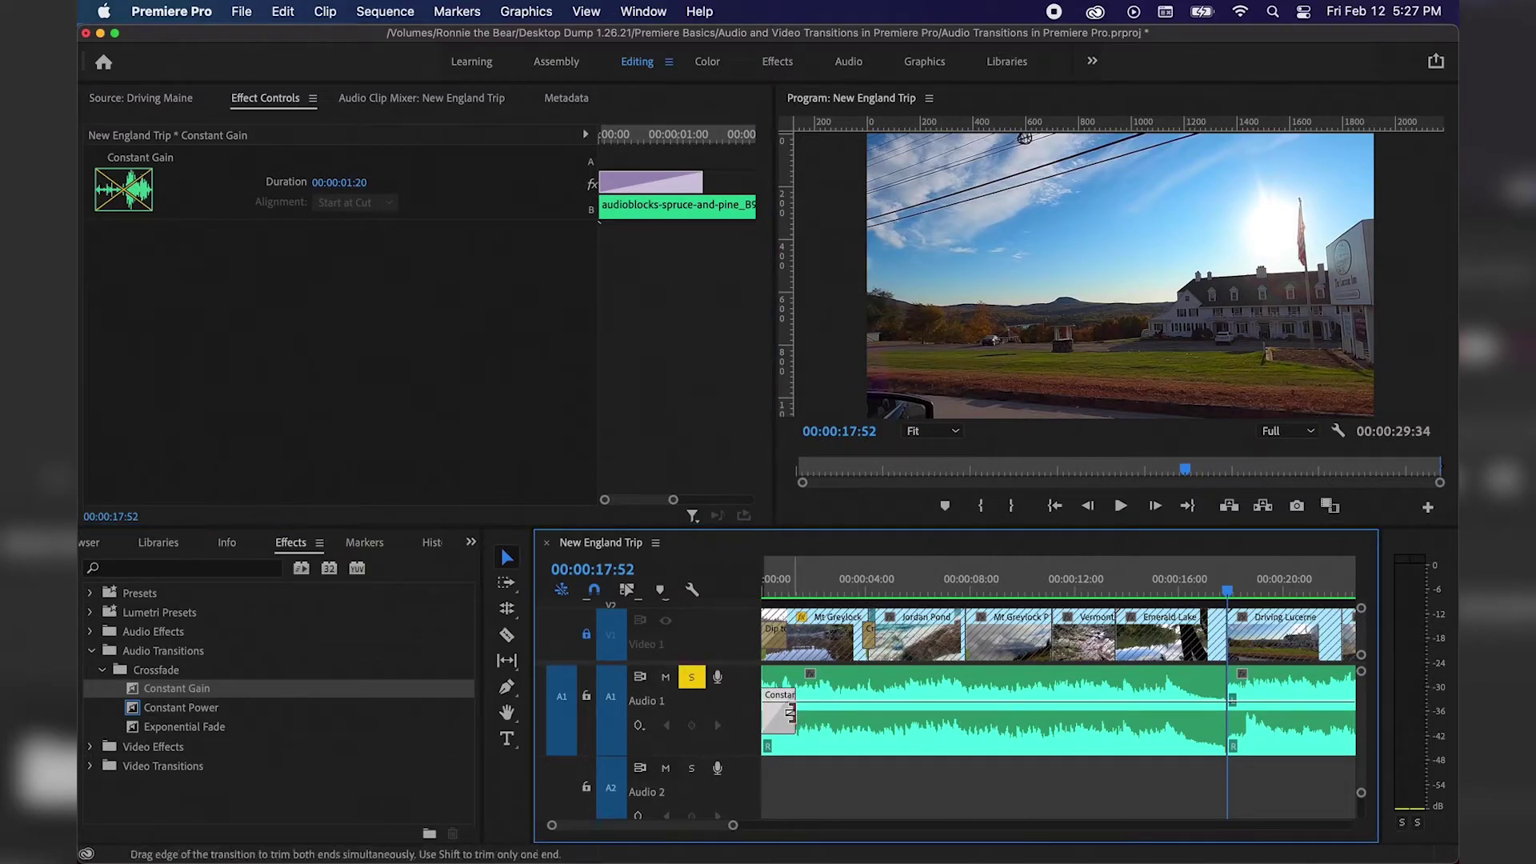
mouse_move(791, 711)
left_mouse_down()
mouse_move(813, 714)
mouse_move(789, 713)
left_mouse_up()
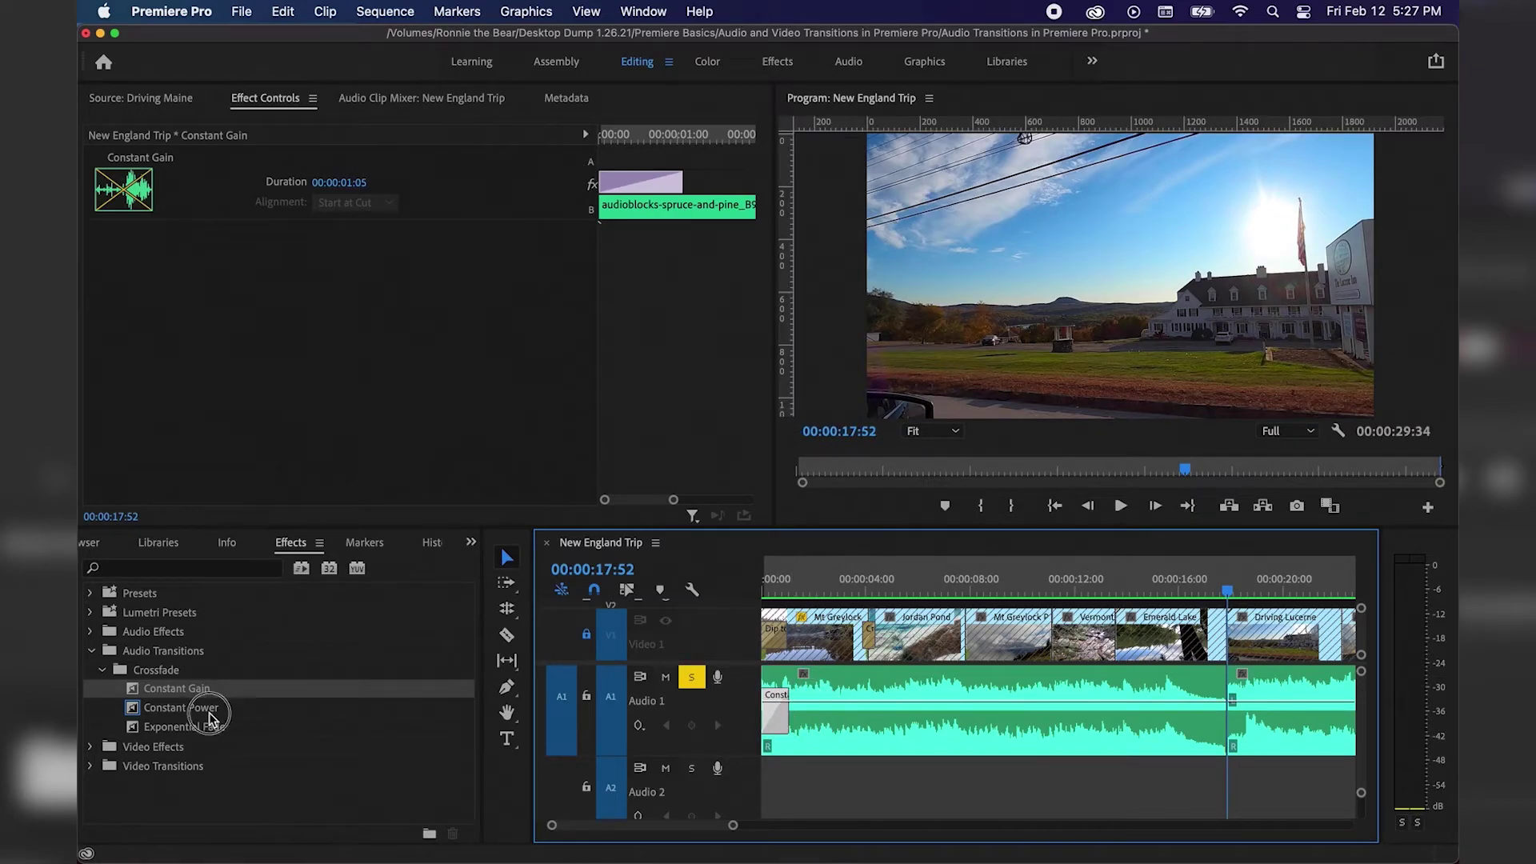
Step: Place a Constant Power crossfade on the cut between the two Audio 1 songs
left_click(208, 712)
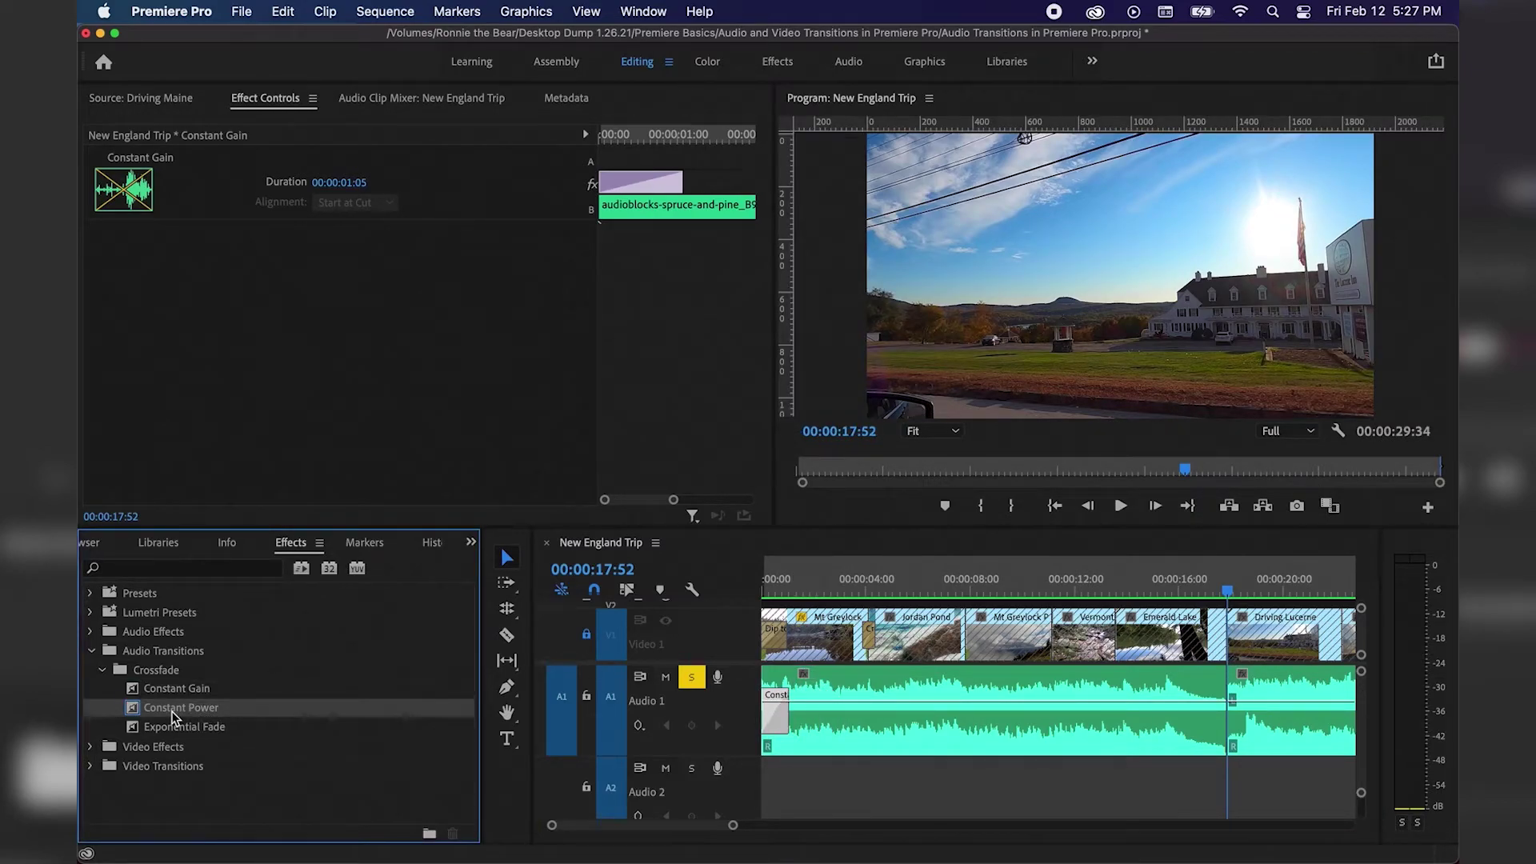
left_click(1207, 692)
left_click(1269, 680)
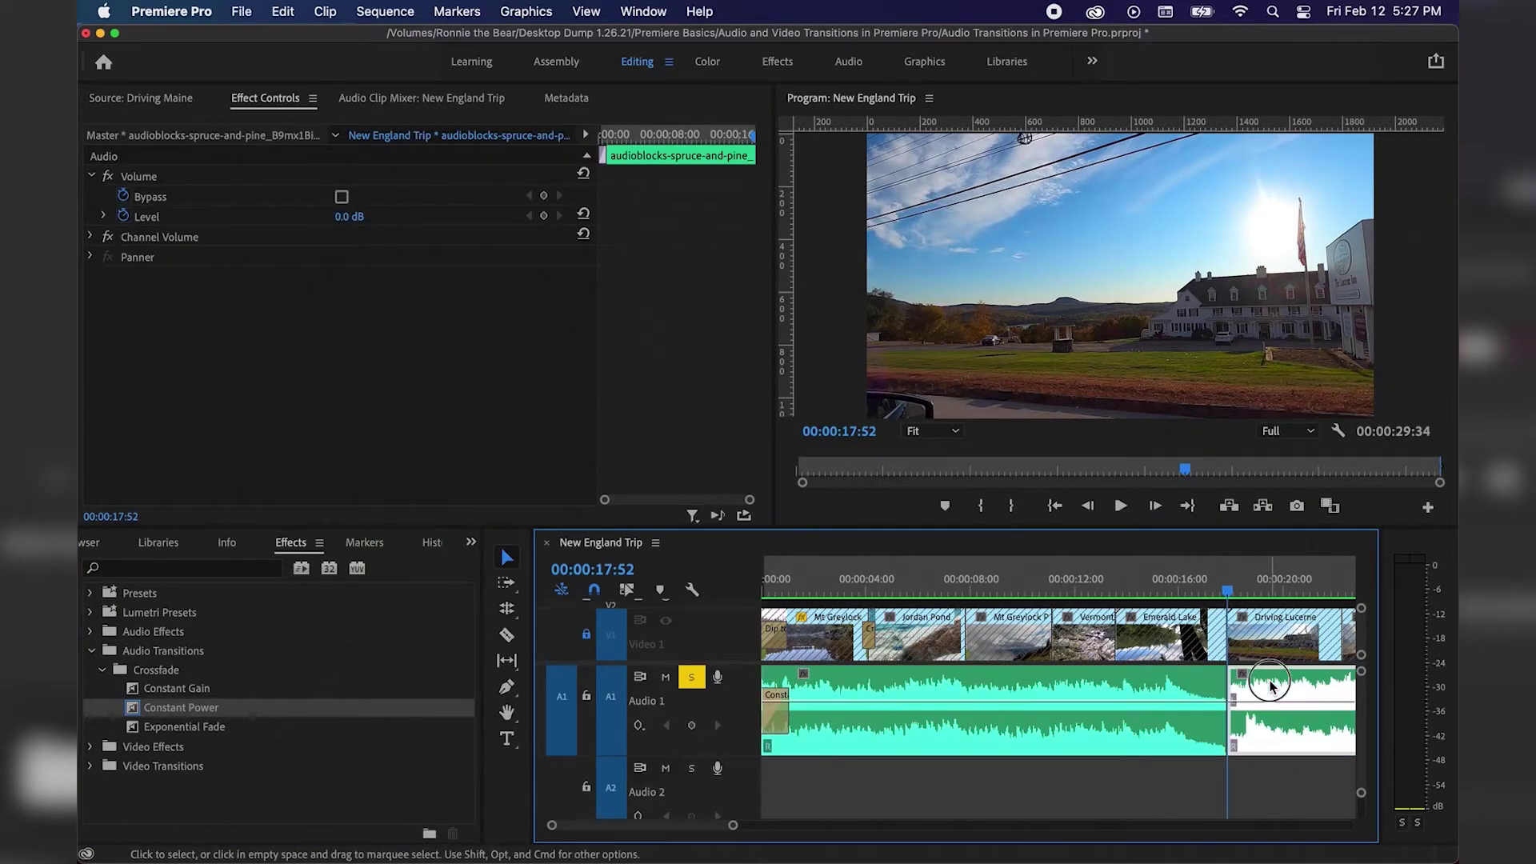
left_click(182, 711)
left_click_drag(182, 711, 1232, 698)
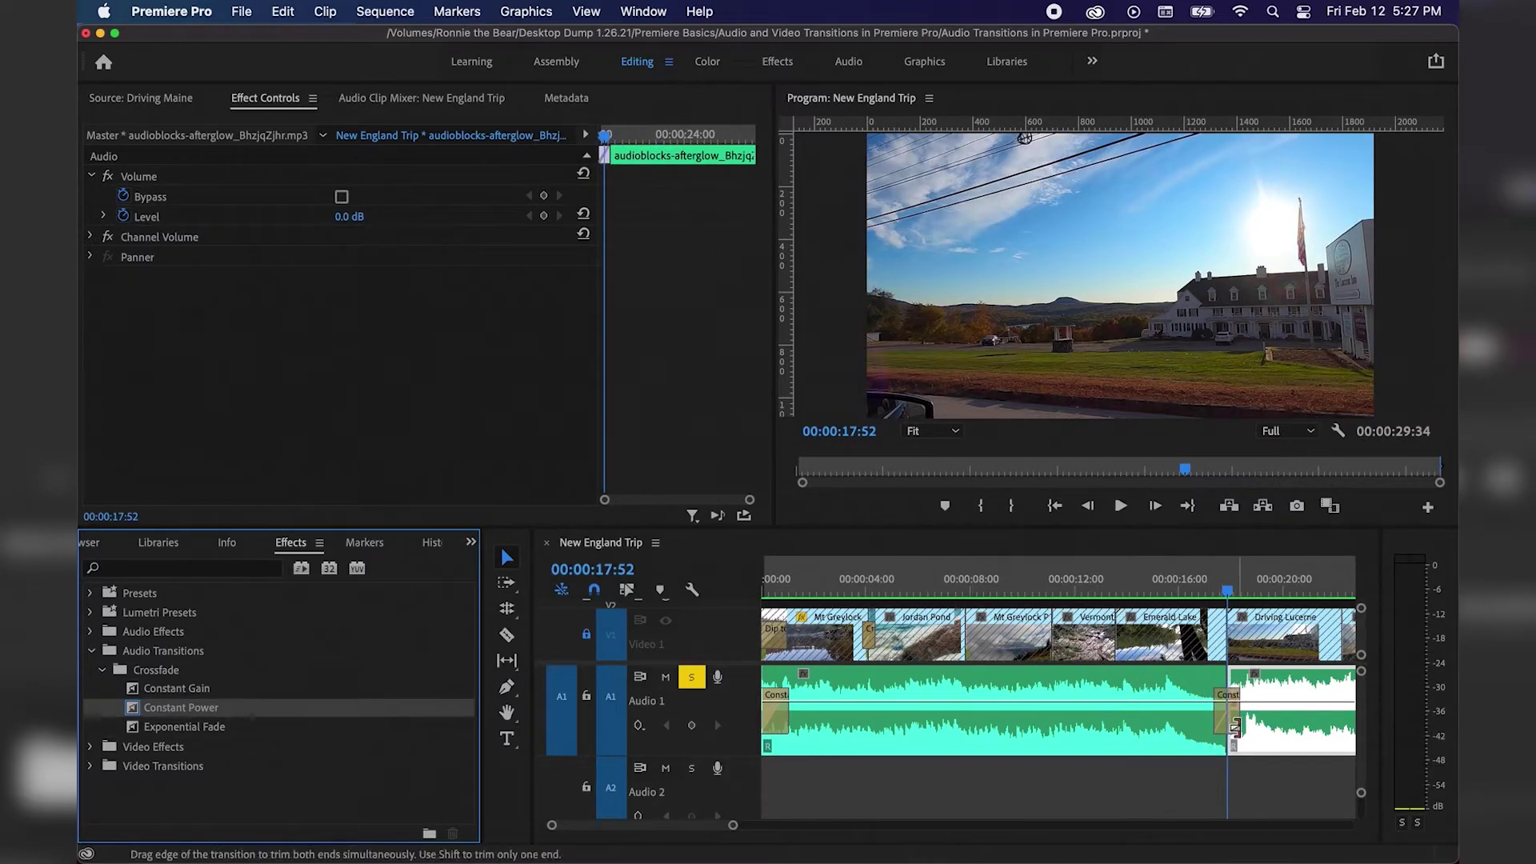
left_click(1222, 725)
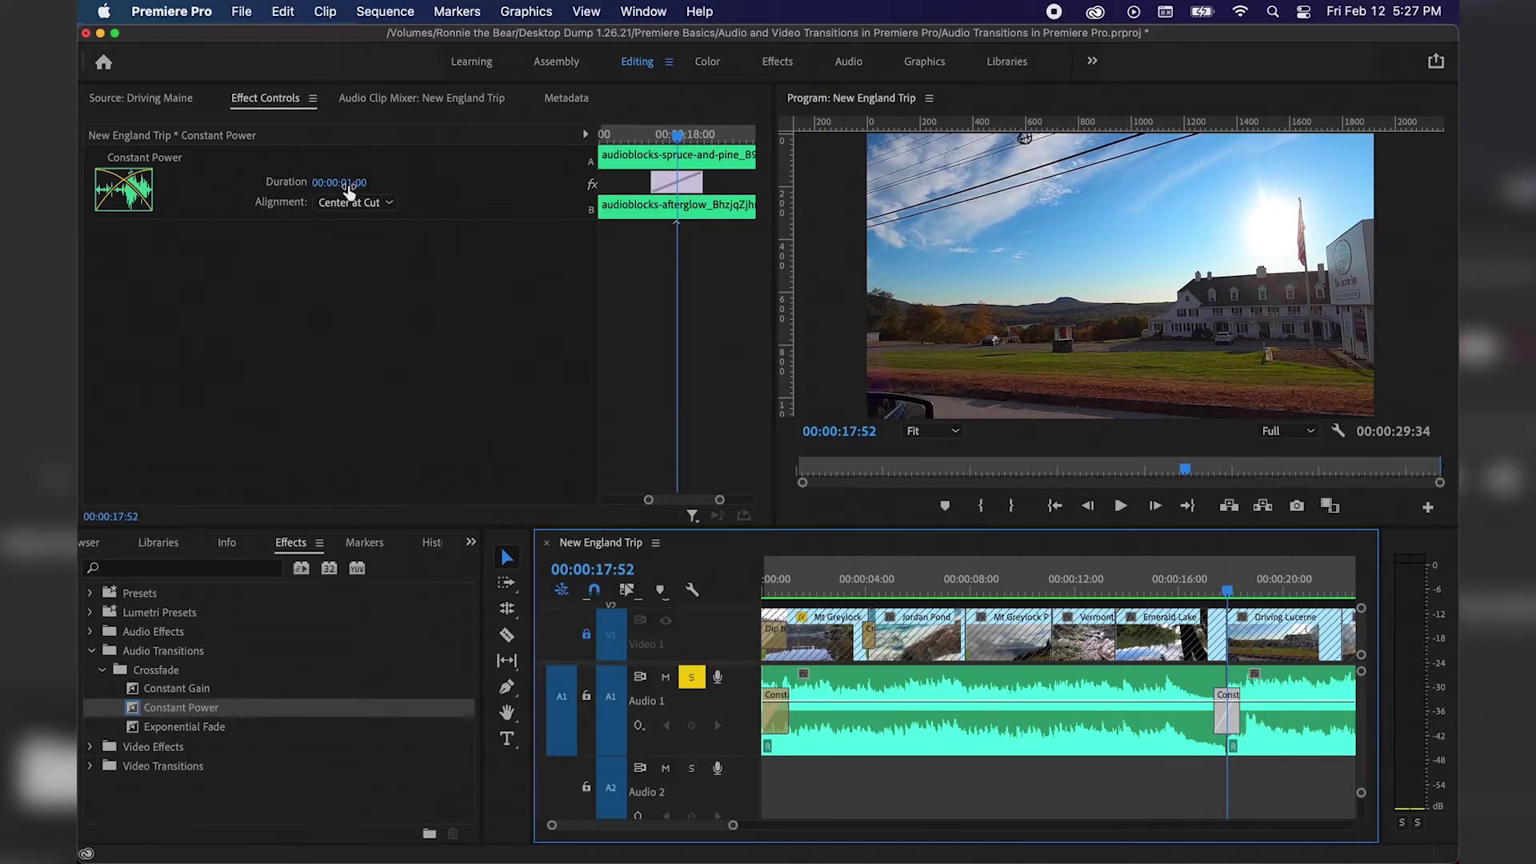
Step: Try the alignment options, then set the crossfade to Center at Cut with a 00:00:02:00 duration
left_click(372, 206)
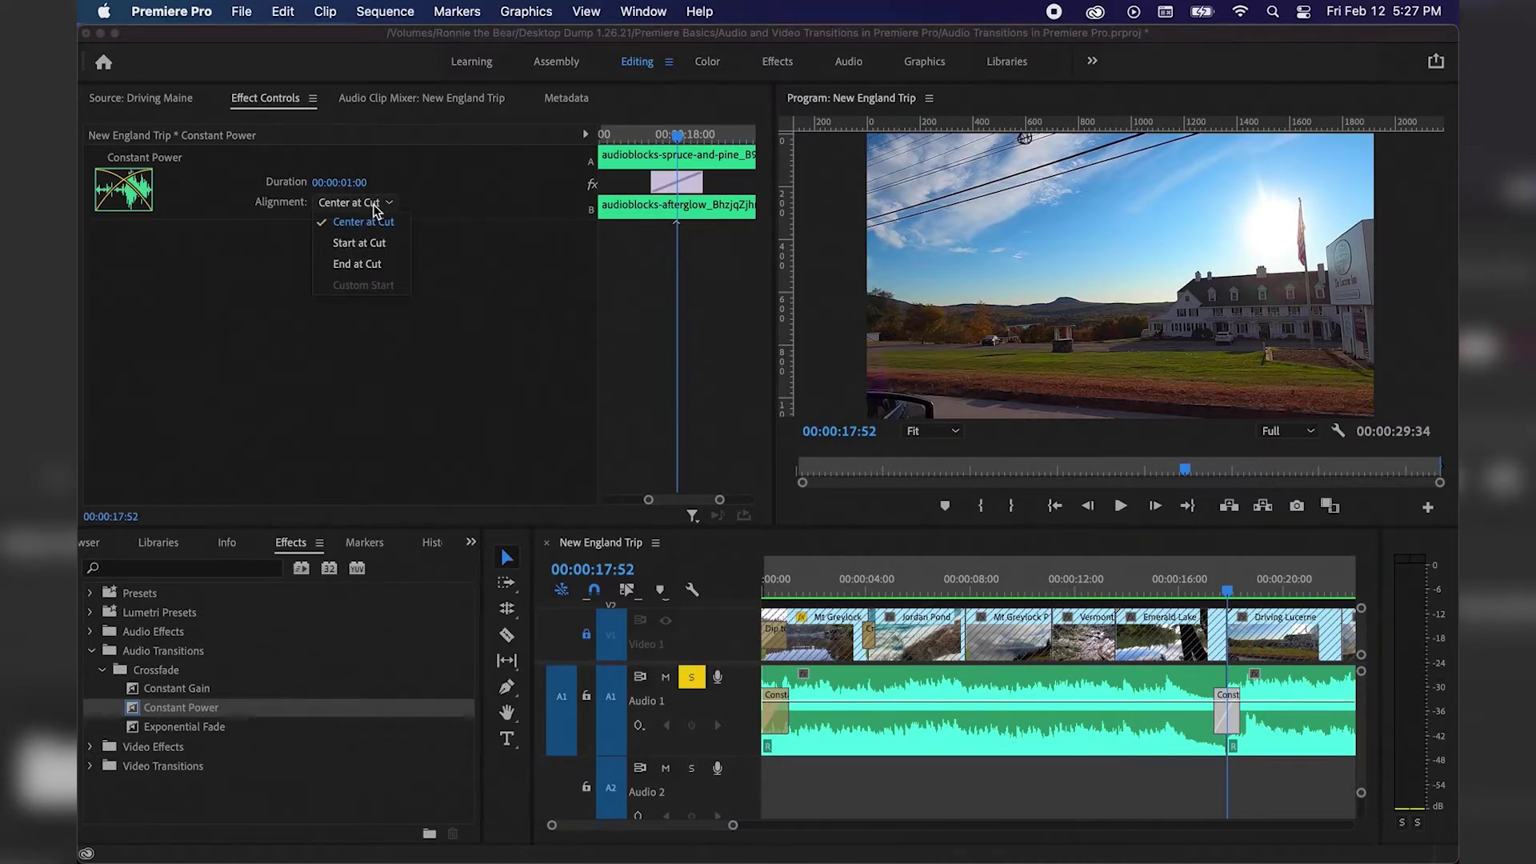
left_click(376, 239)
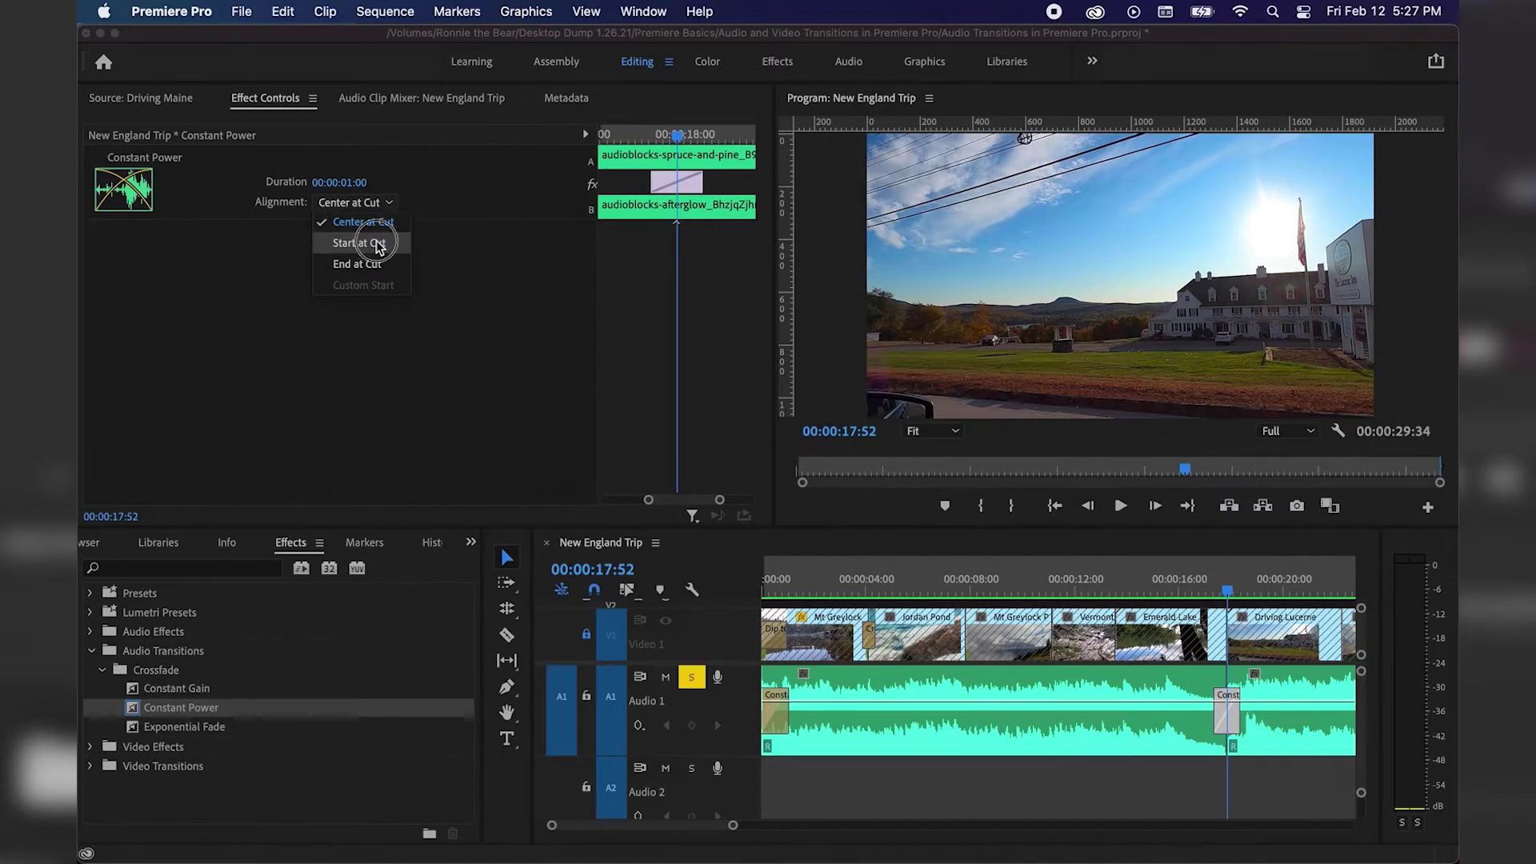
left_click(382, 210)
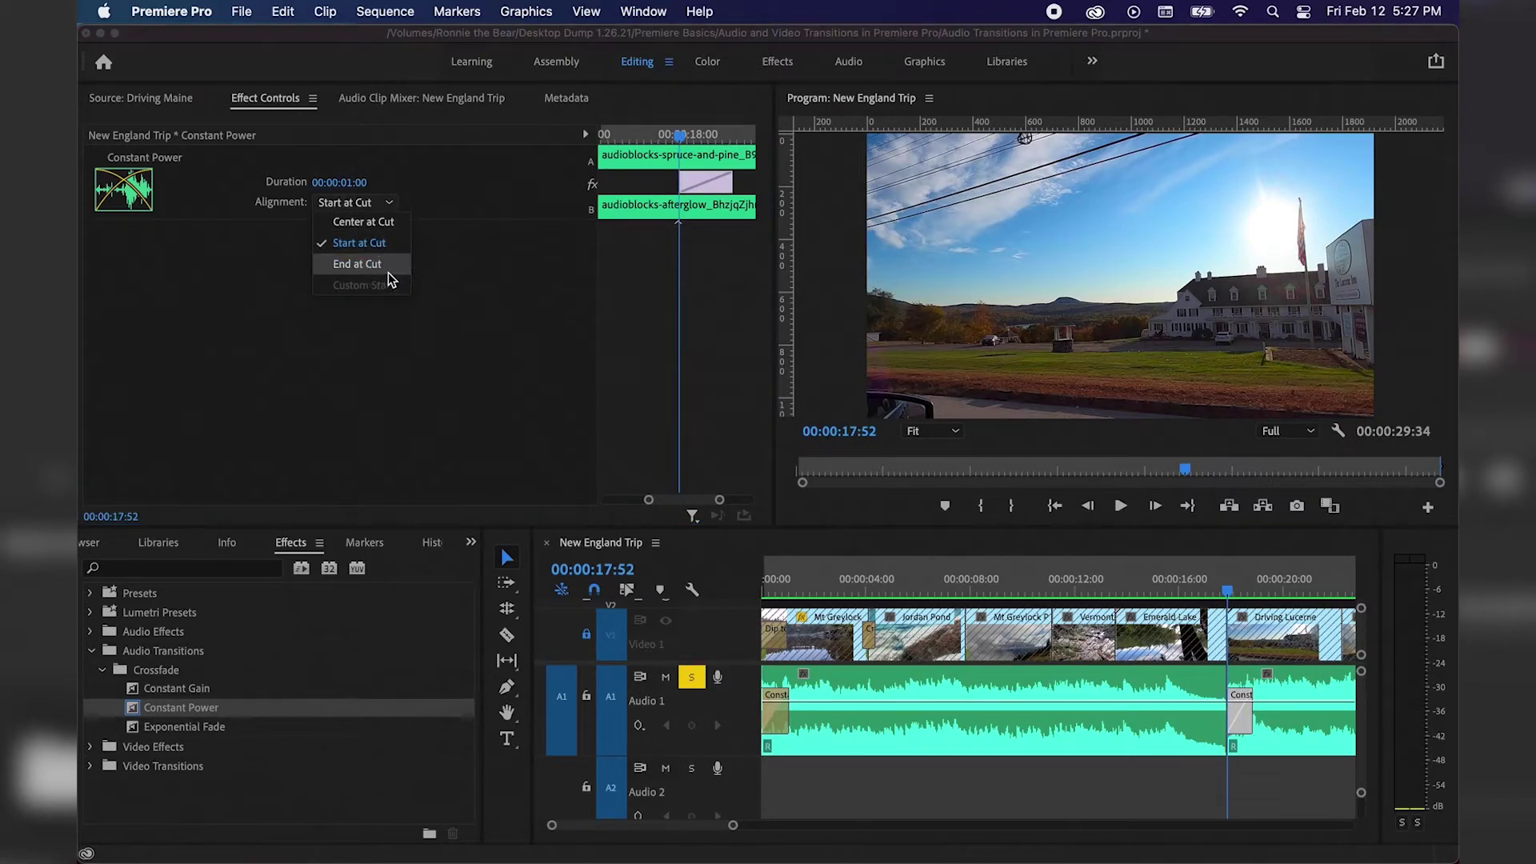
left_click(387, 271)
left_click(384, 204)
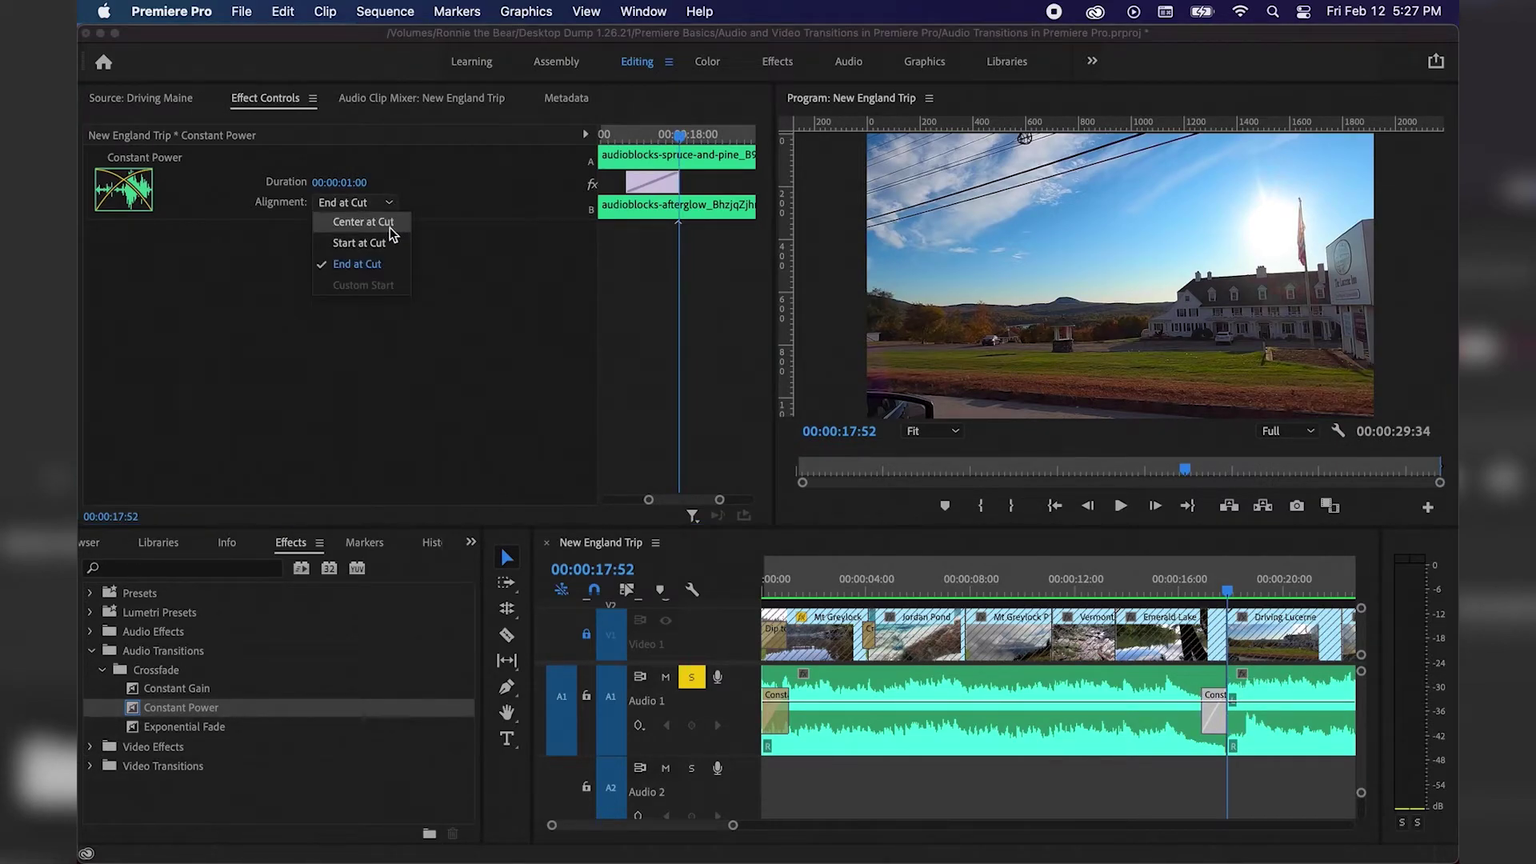
left_click(371, 224)
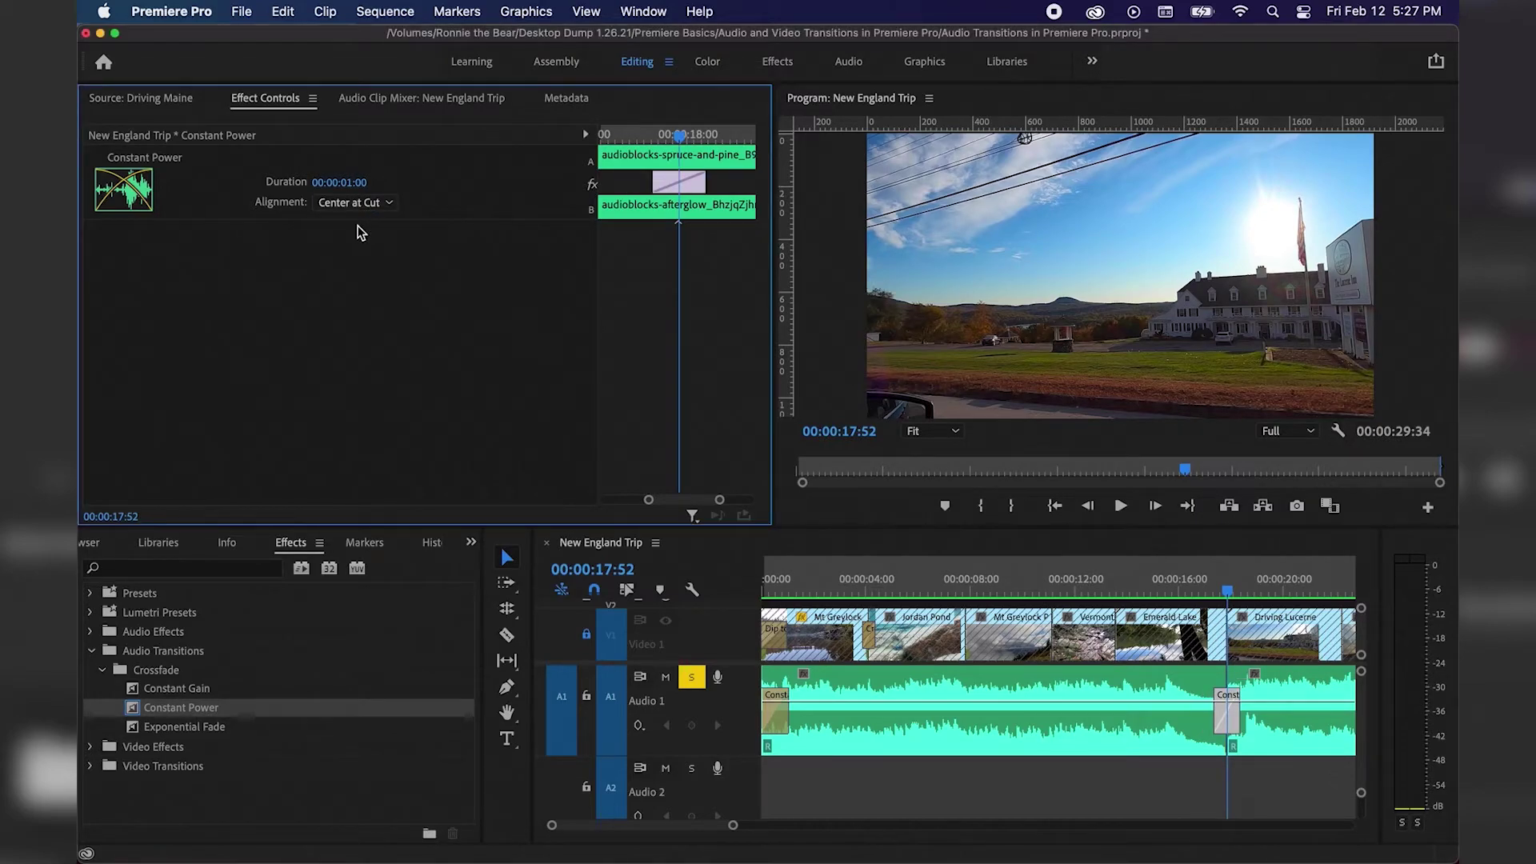
left_click(358, 182)
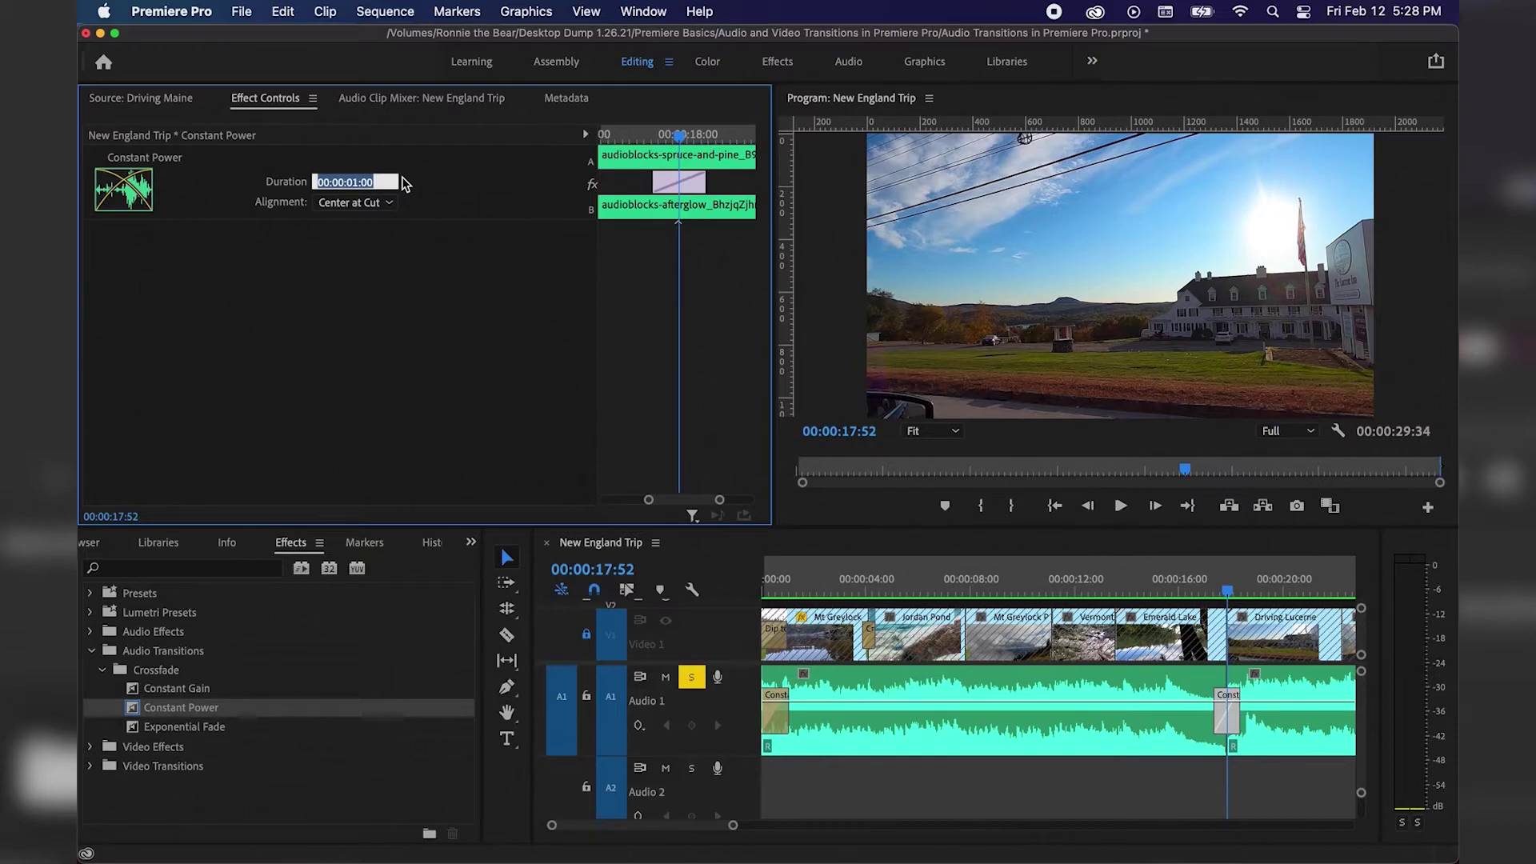
type("2")
key("Return")
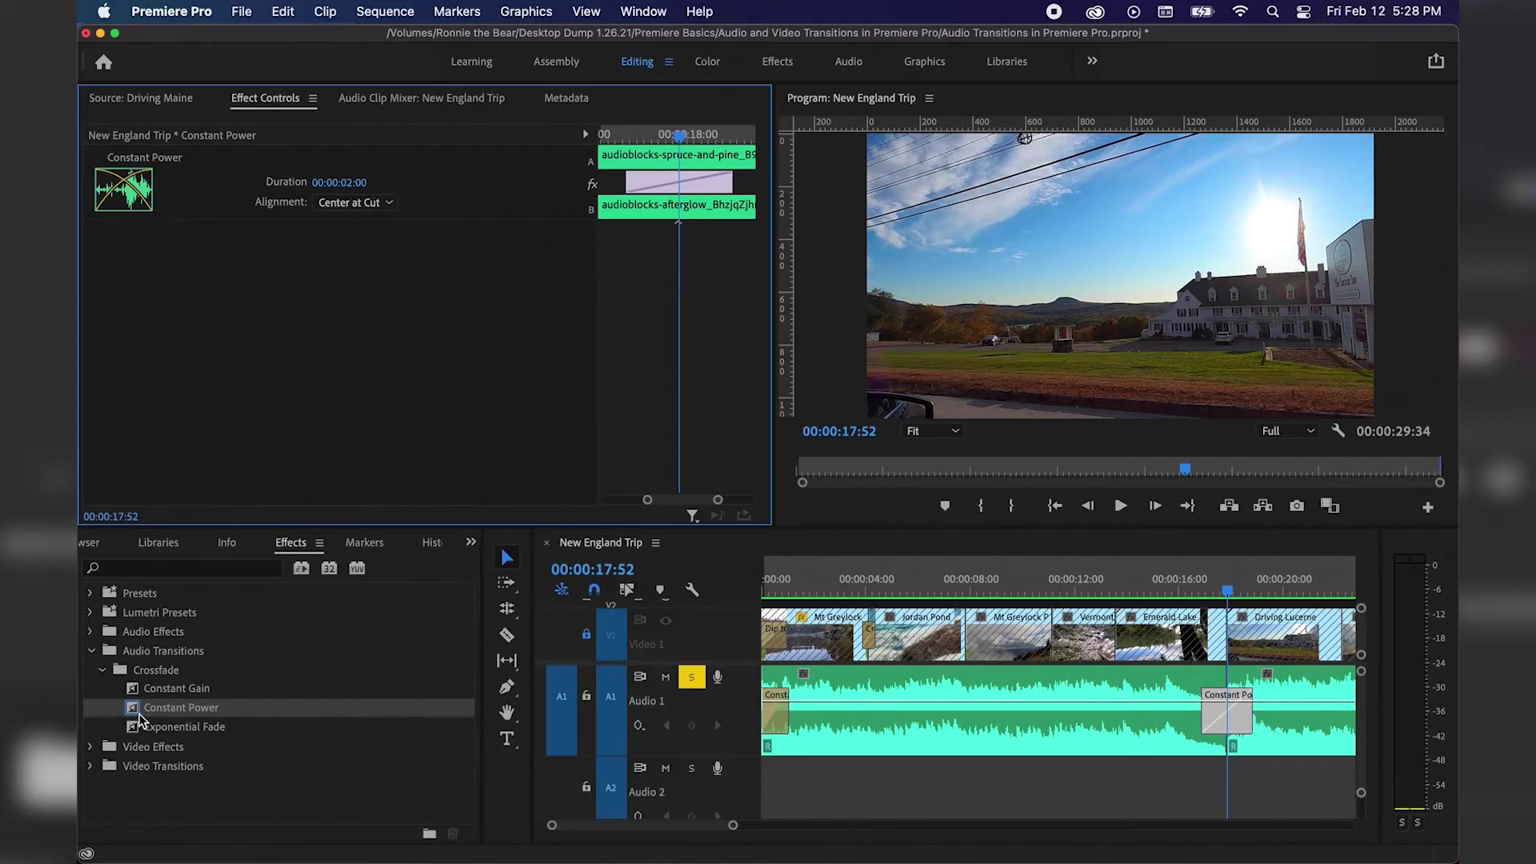
left_click(1213, 720)
Step: Delete the crossfade at the music cut and reapply the default Constant Power crossfade
key("Delete")
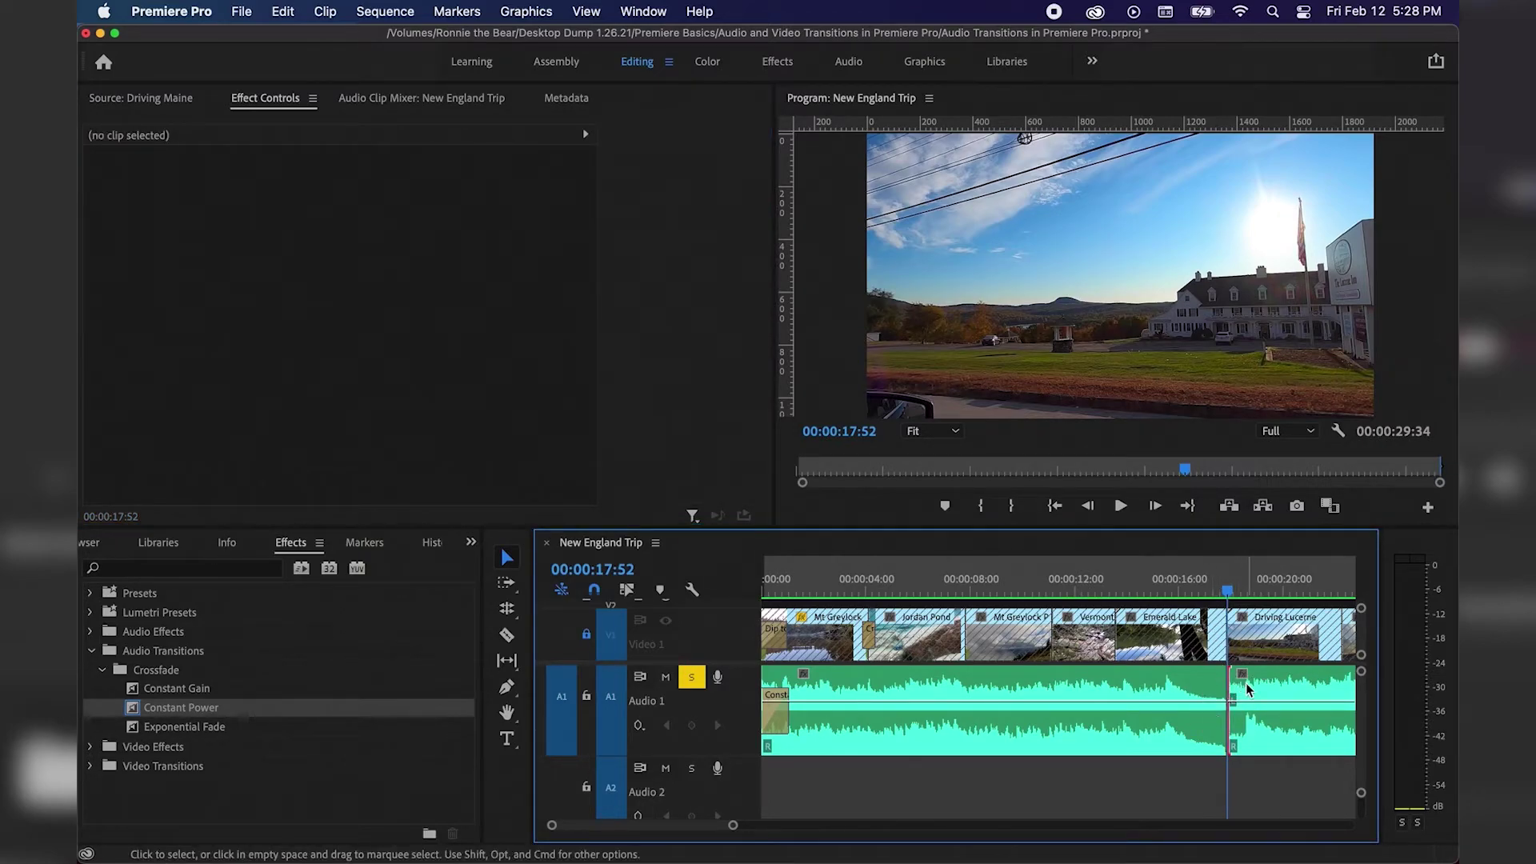
key("super+shift+d")
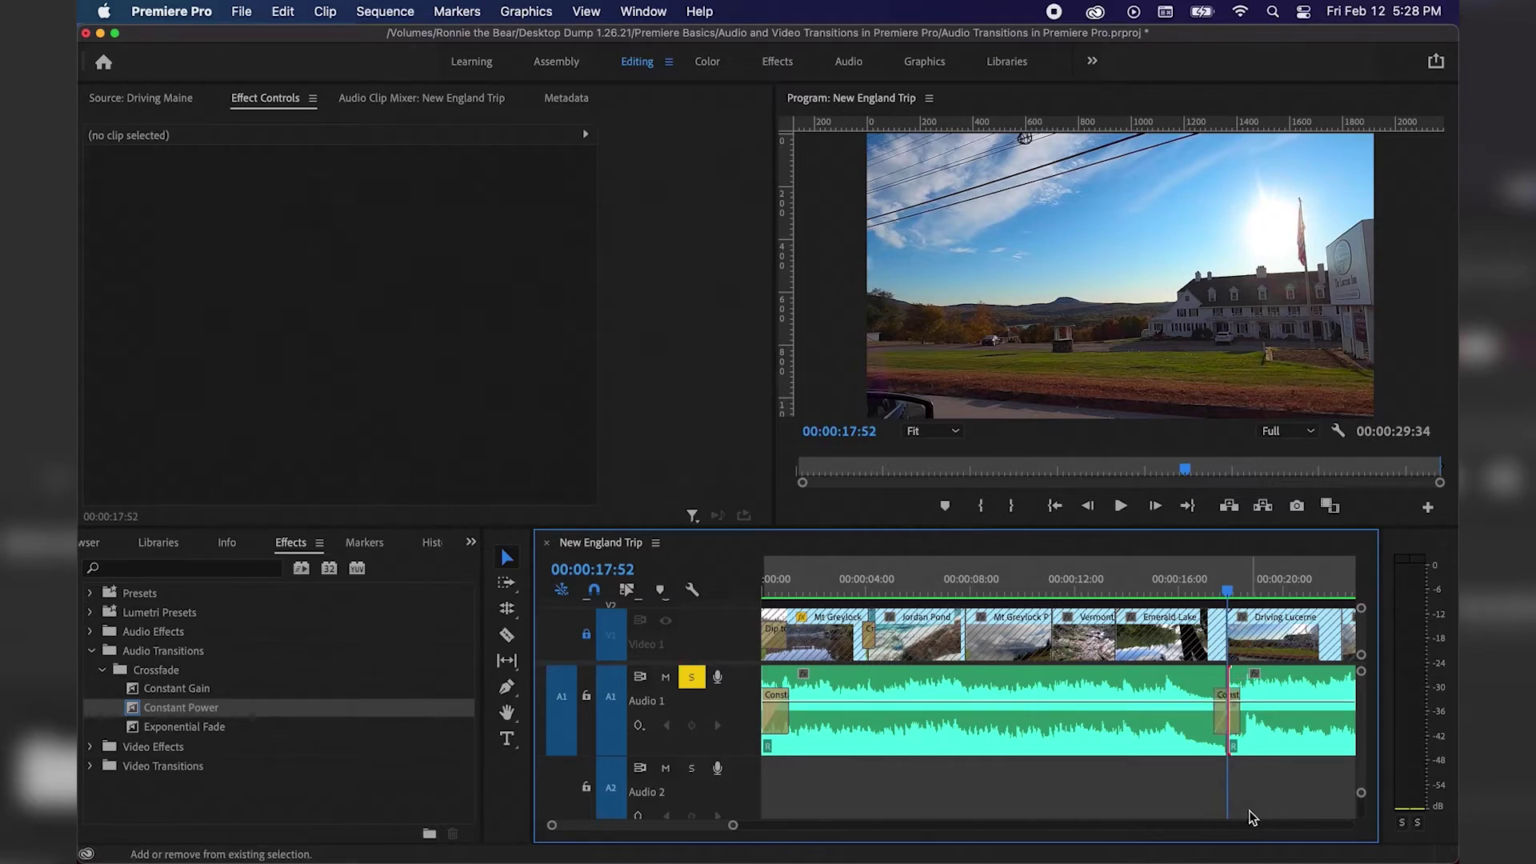
left_click(1224, 716)
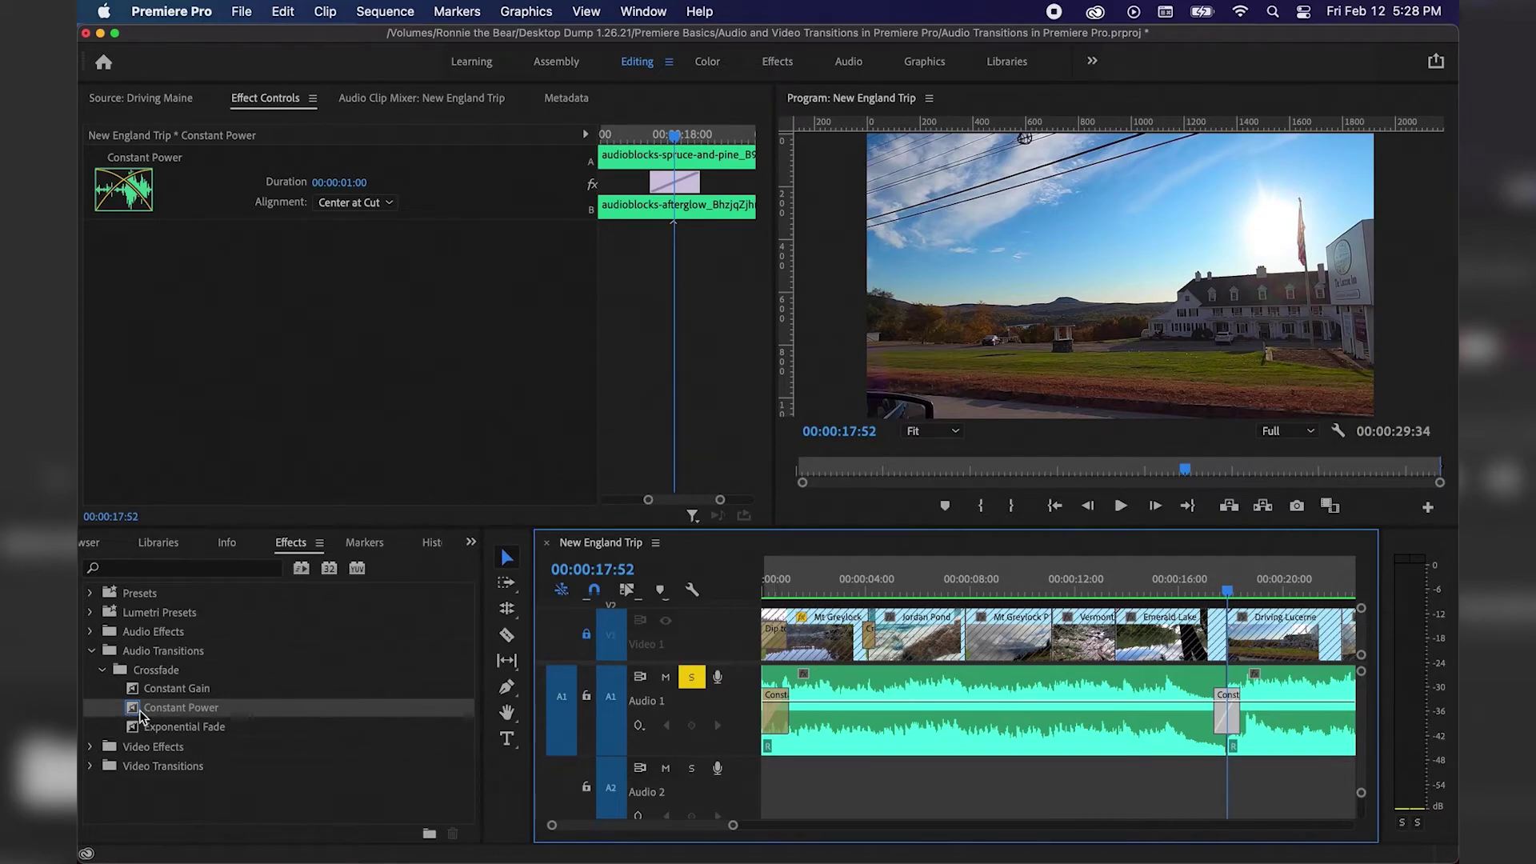
Step: Set the new crossfade's duration to 00:00:02:00 in Effect Controls
left_click(517, 190)
left_click(376, 183)
type("200")
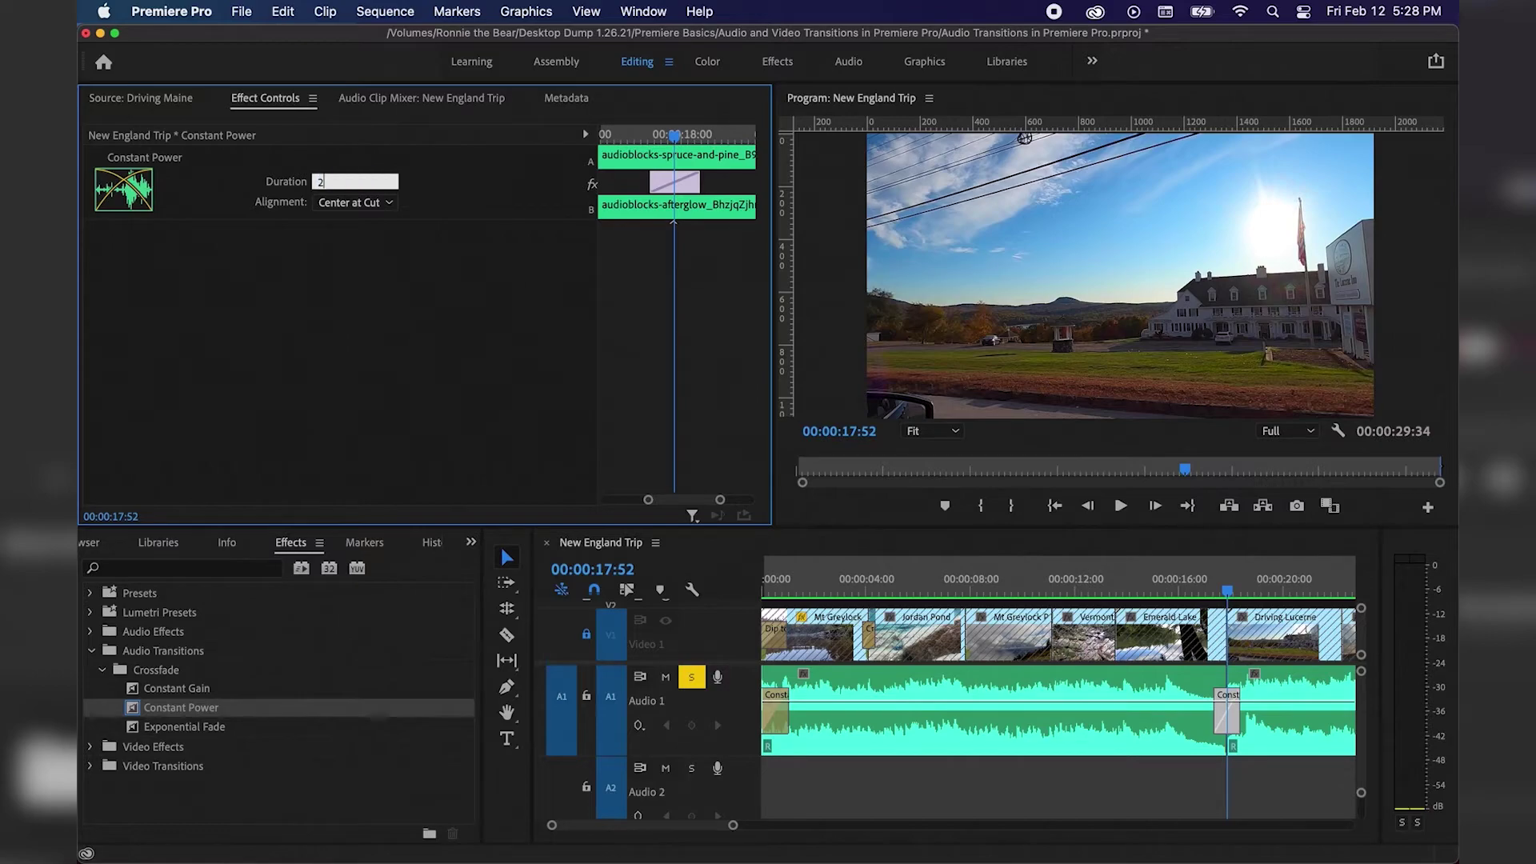
key("Return")
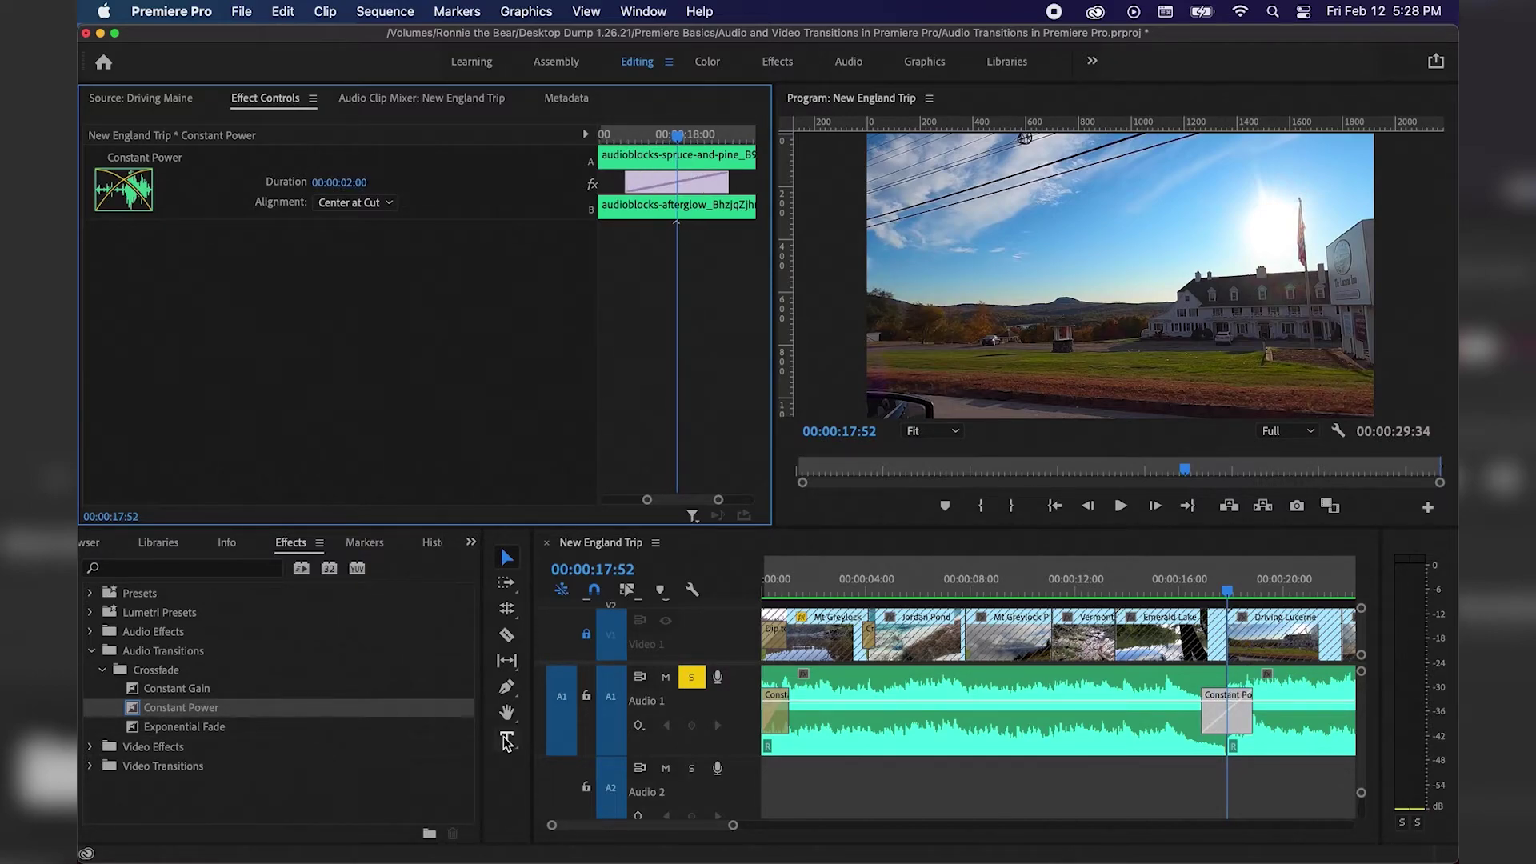
scroll(854, 559, "down", 5)
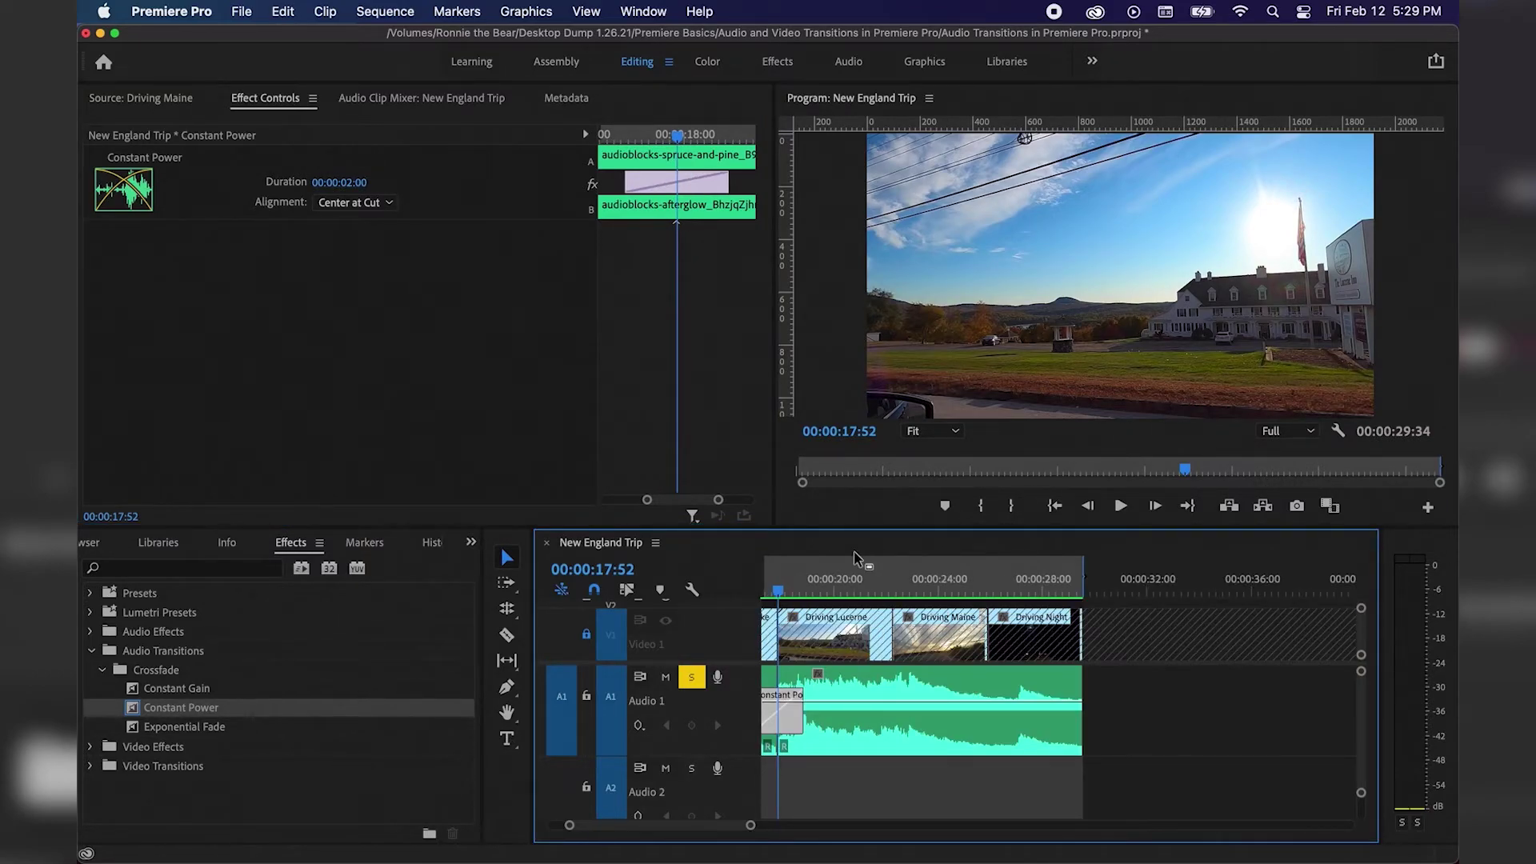
key("space")
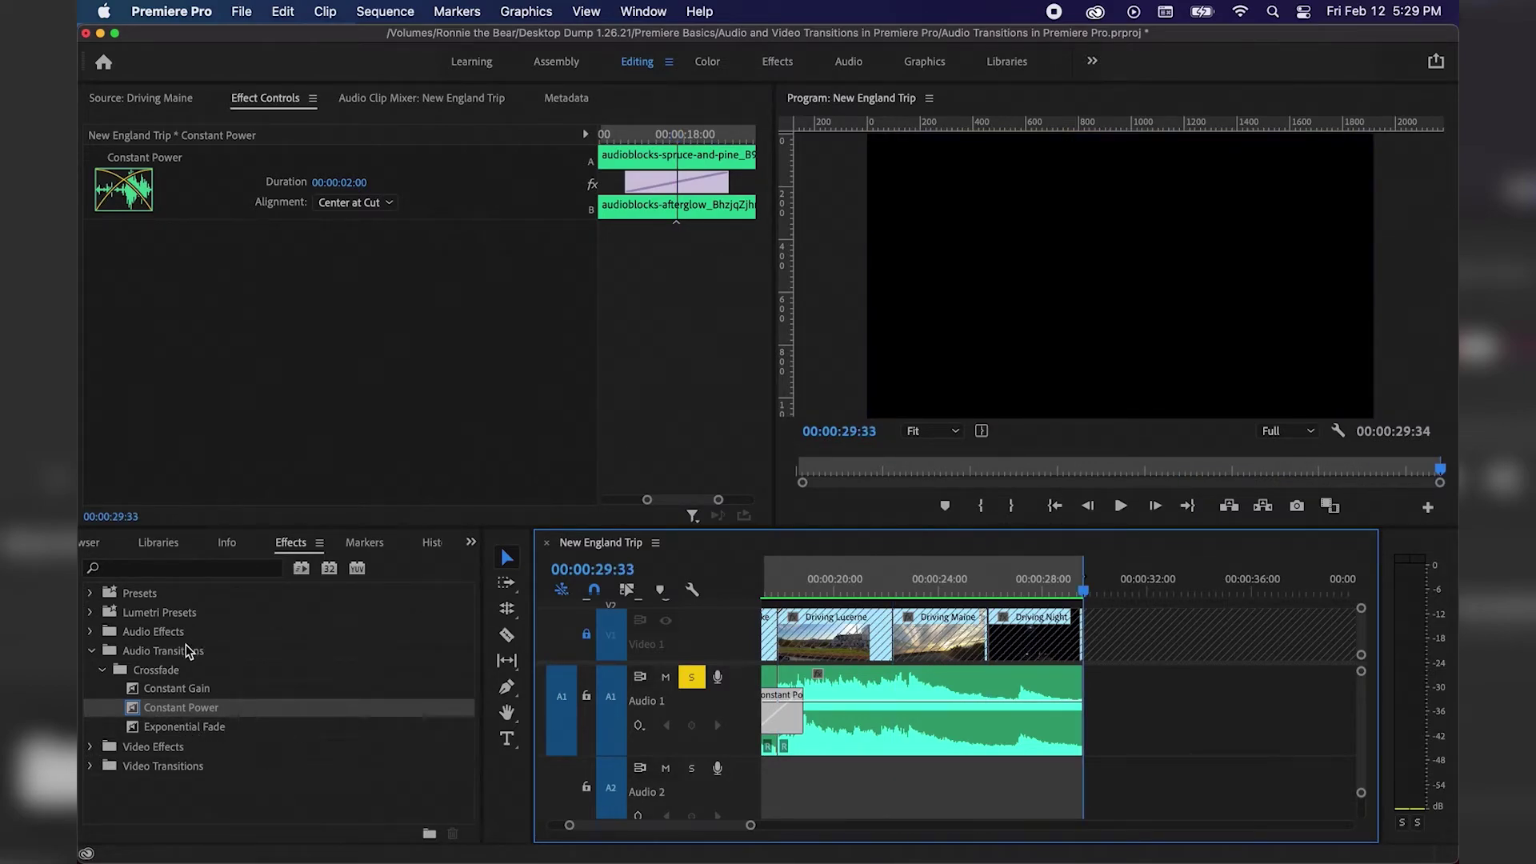
Step: End the Audio 1 music with an Exponential Fade and unlock the Video 1 track
left_click(159, 729)
left_click_drag(136, 732, 1075, 679)
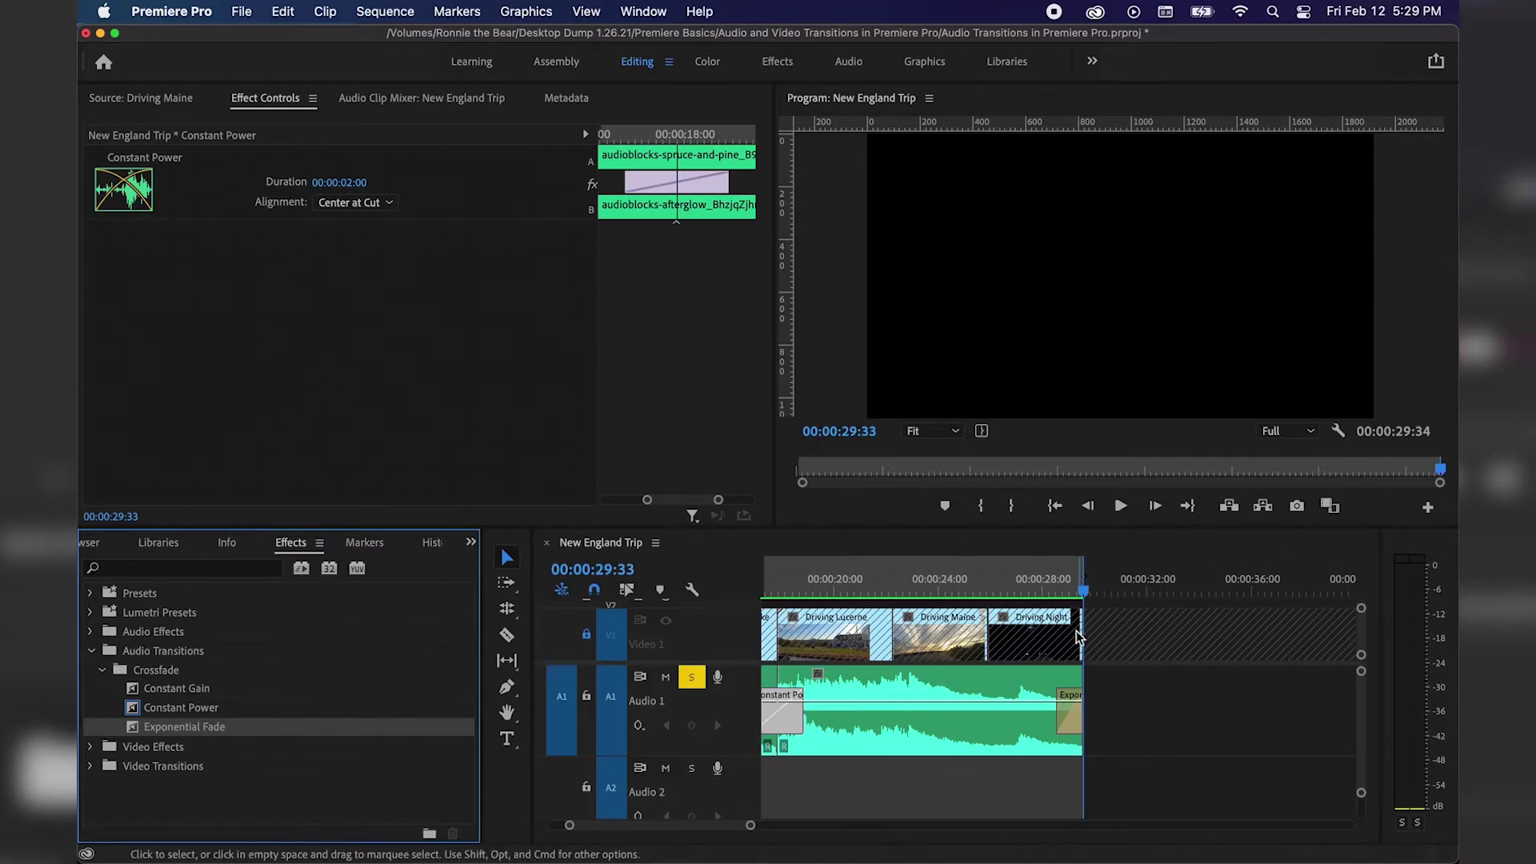
left_click(587, 635)
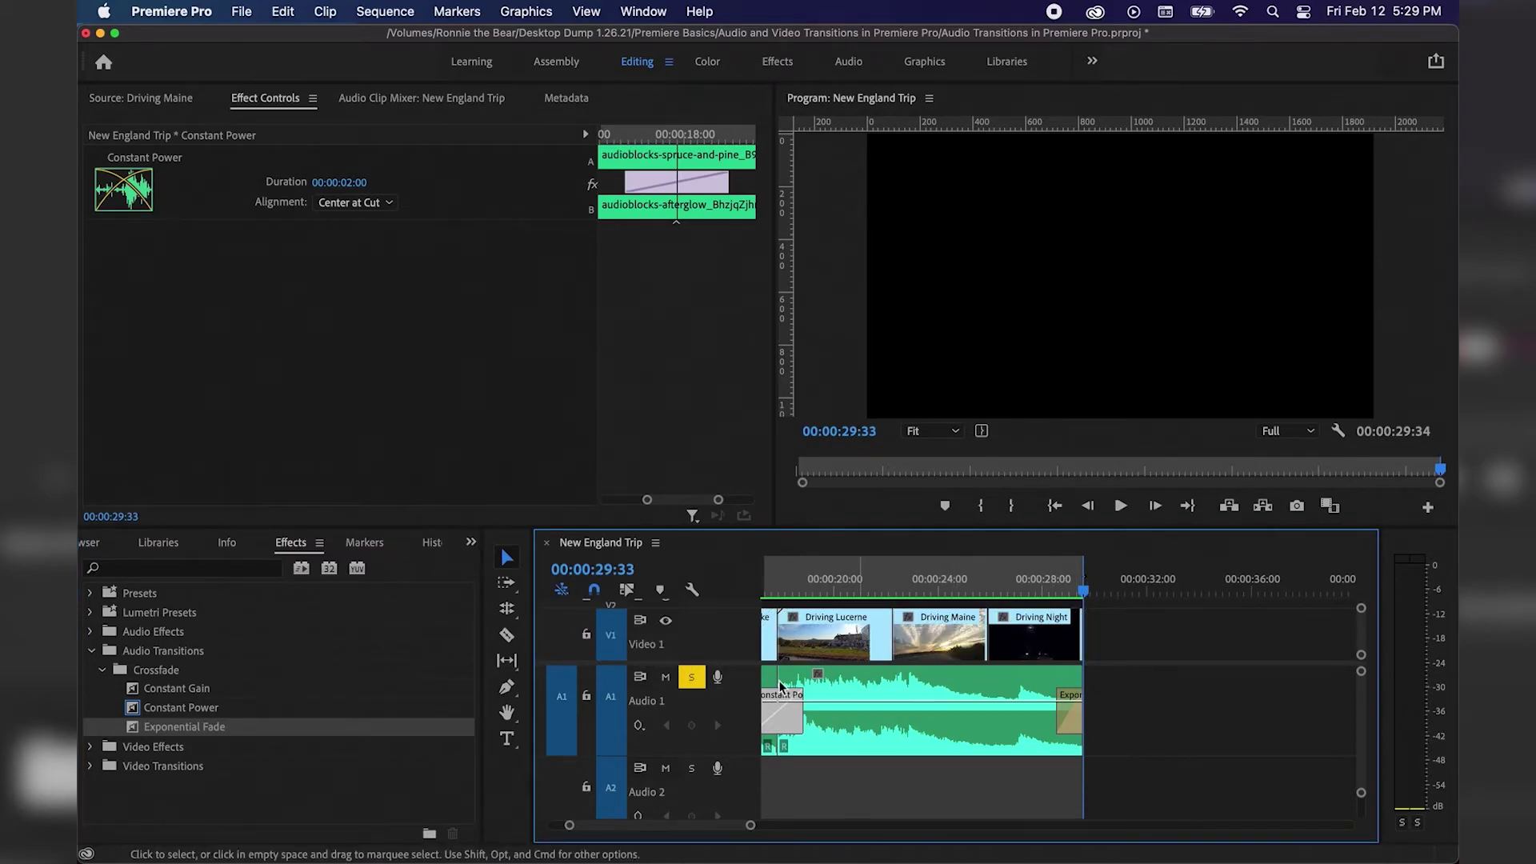
Step: Apply Dissolve > Dip to Black to the last Driving Night clip's end, then return the playhead to the start
left_click(91, 766)
scroll(168, 764, "down", 2)
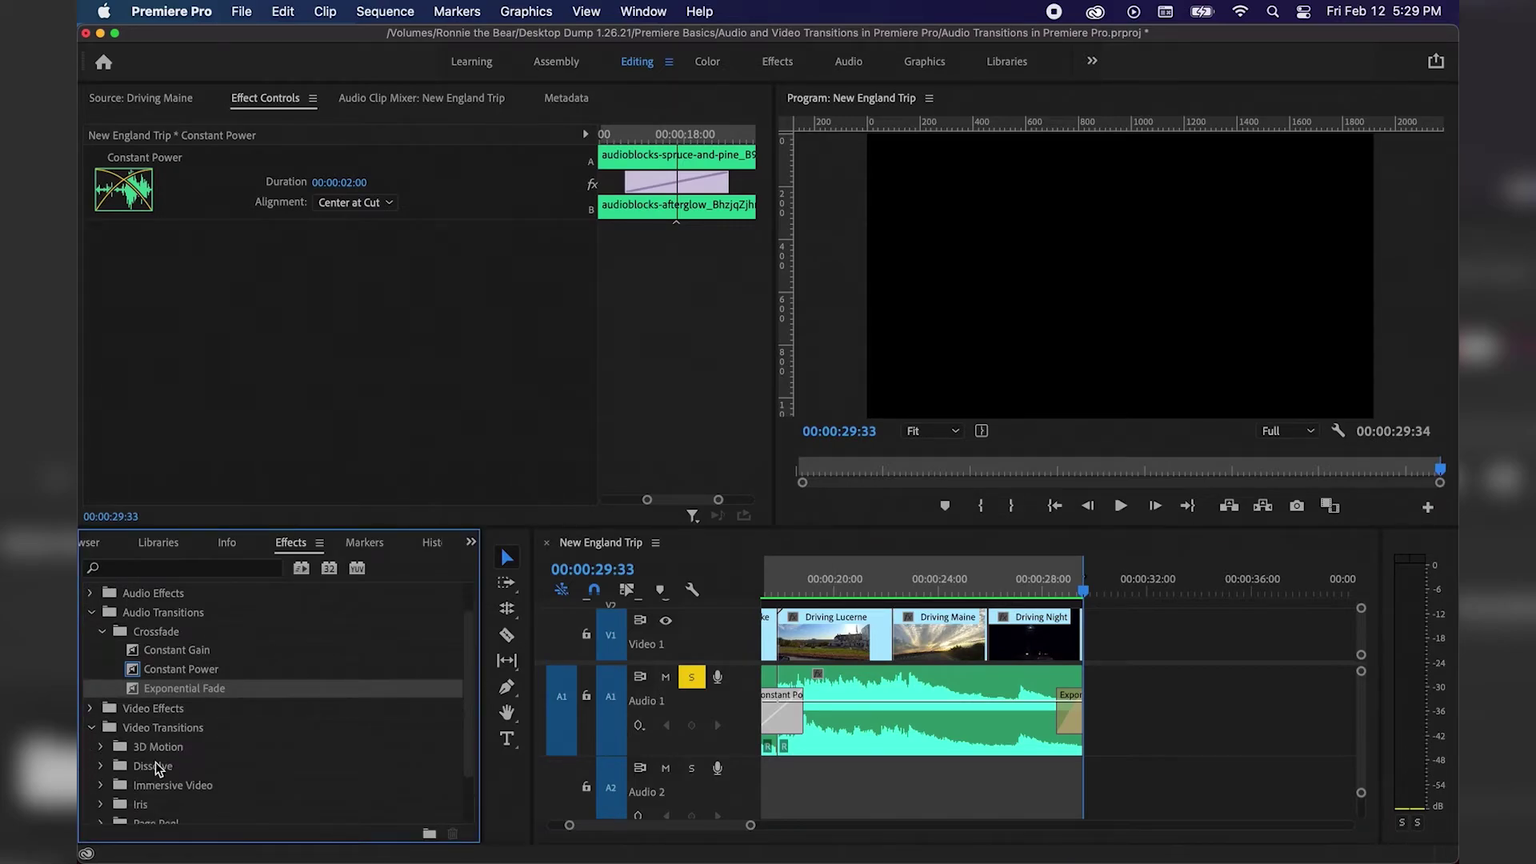
left_click(99, 766)
scroll(252, 747, "down", 2)
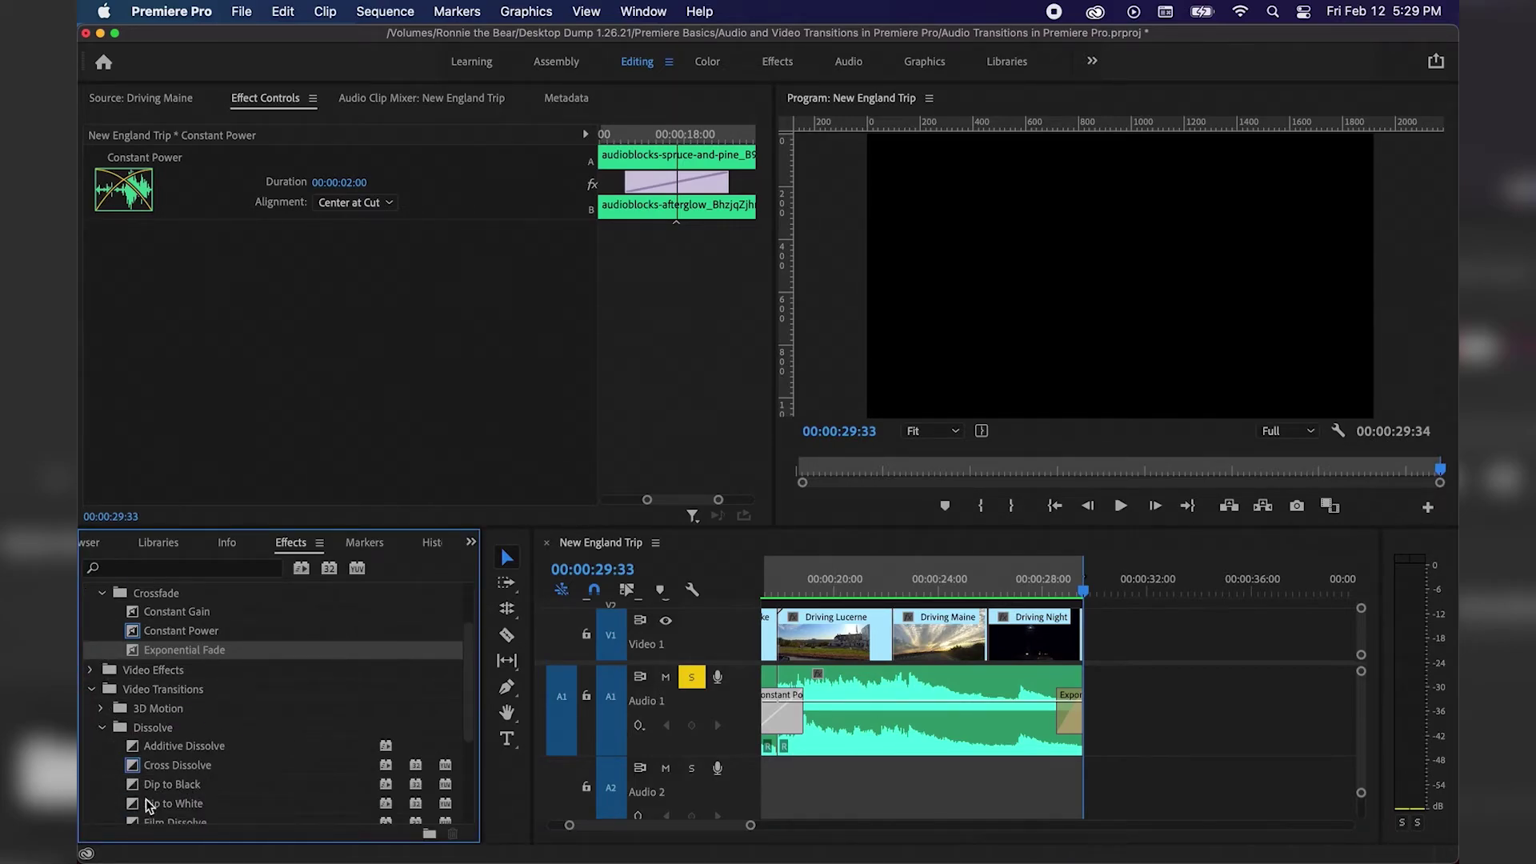
left_click_drag(160, 784, 1077, 626)
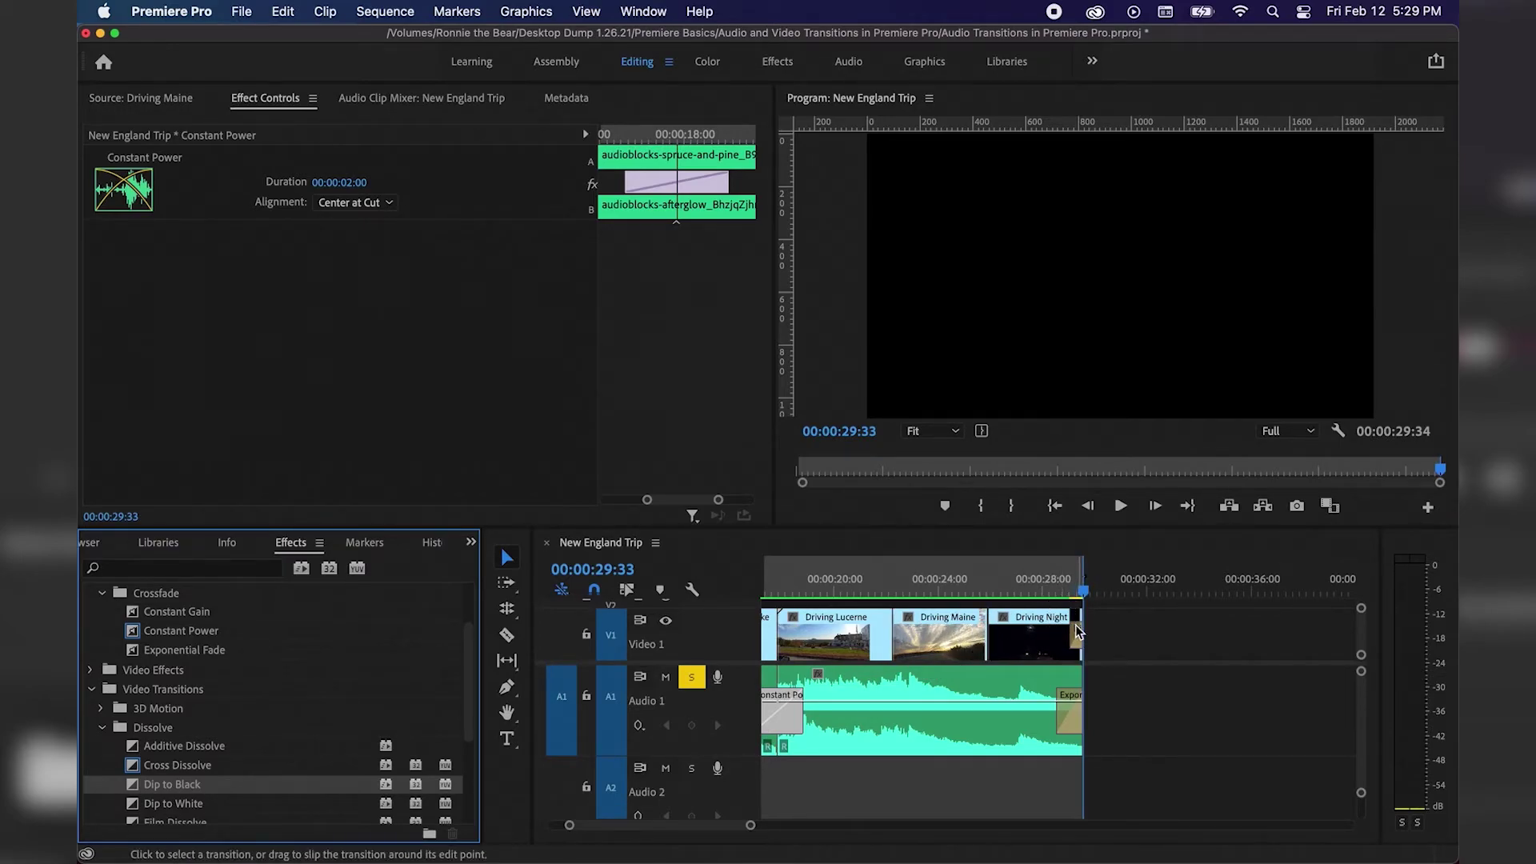
left_click_drag(651, 824, 553, 844)
left_click_drag(800, 601, 771, 578)
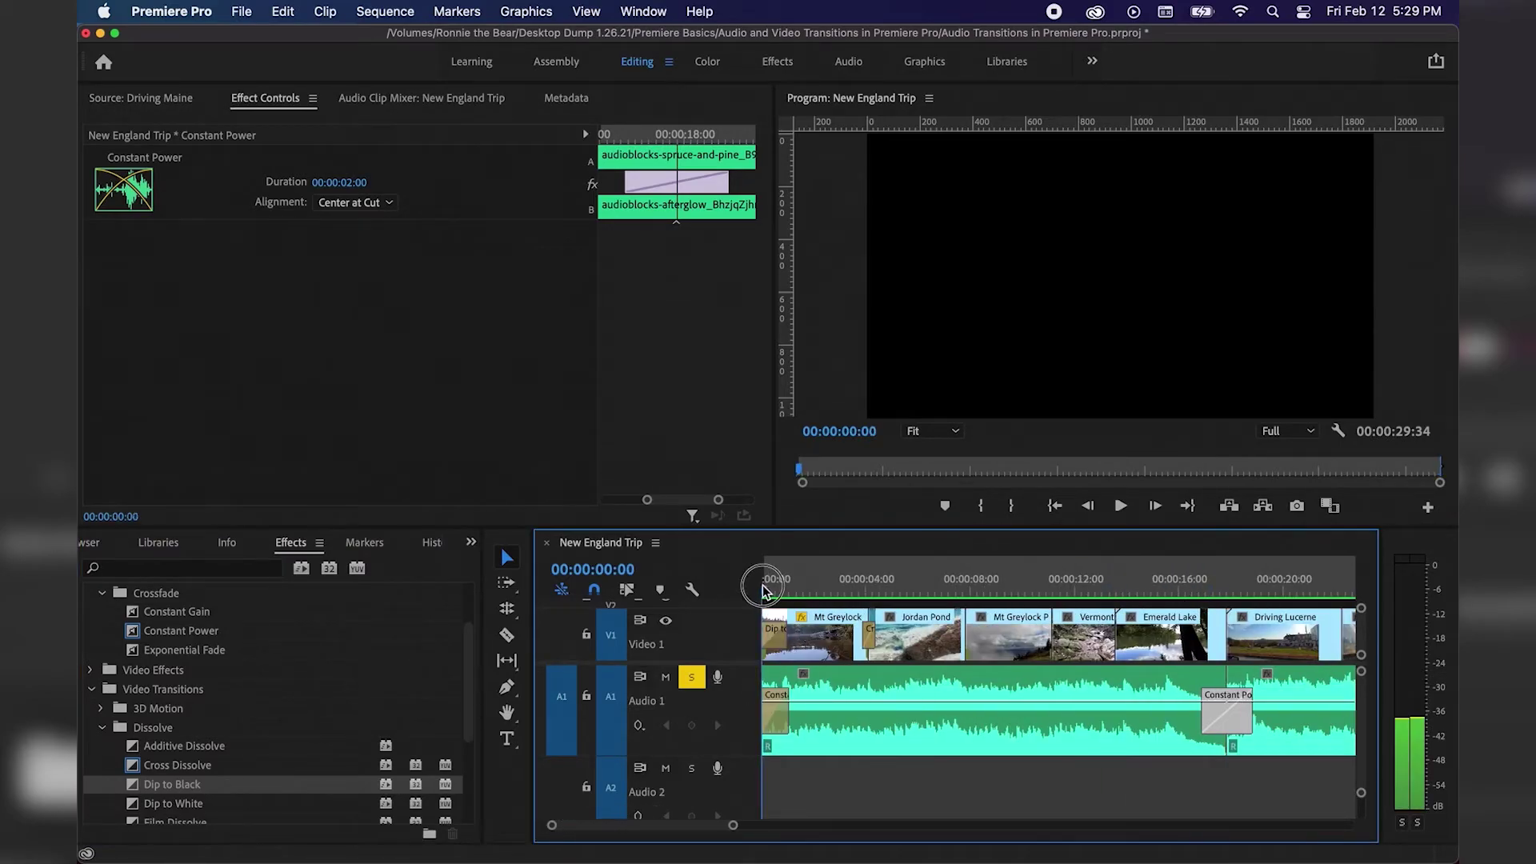
Step: Render the New England Trip sequence with Sequence > Render In to Out
left_click(384, 11)
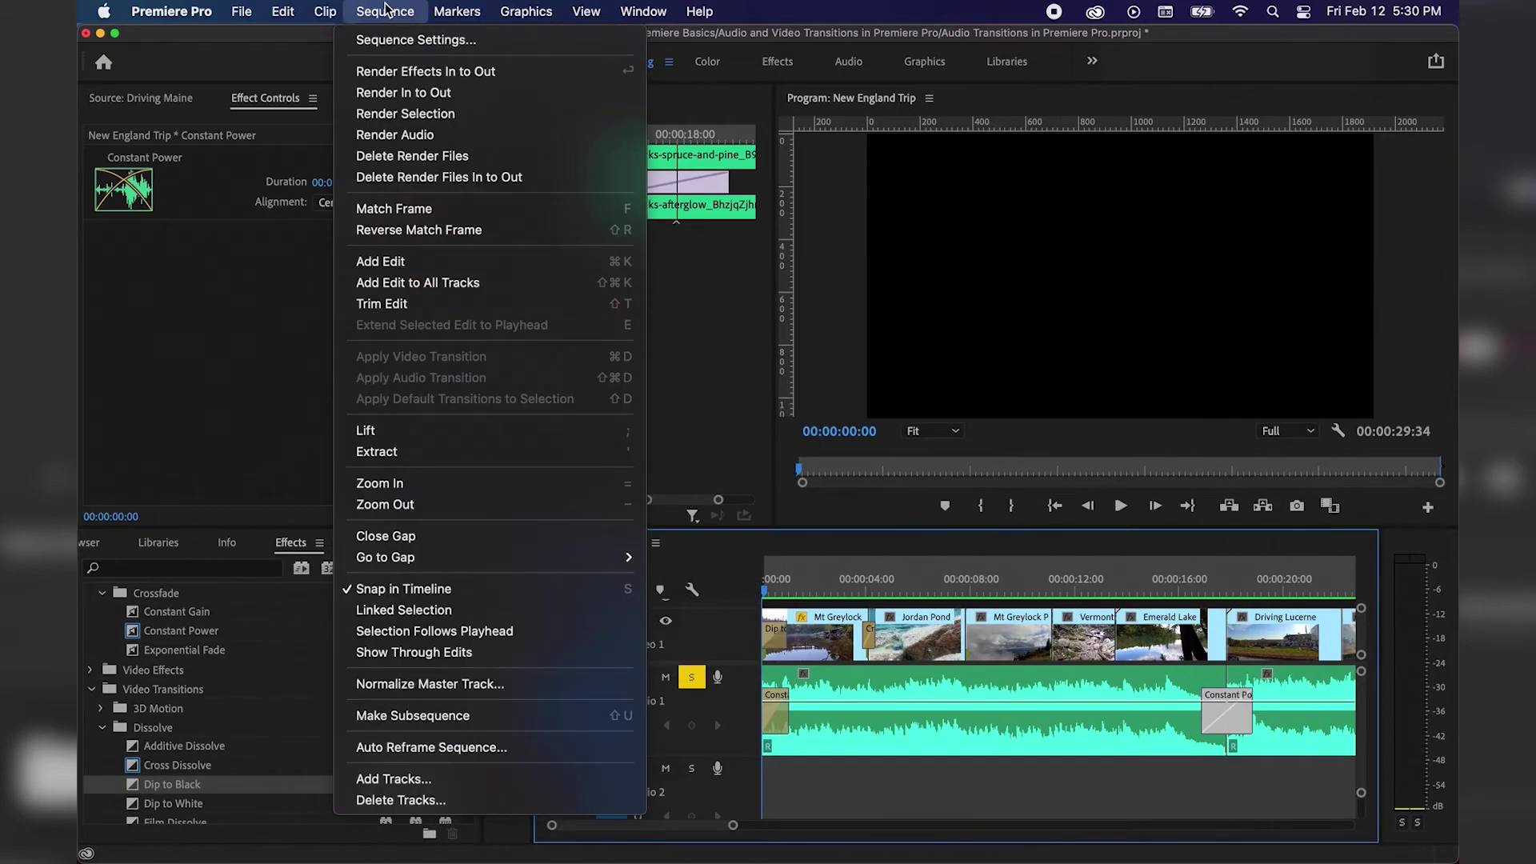
left_click(451, 93)
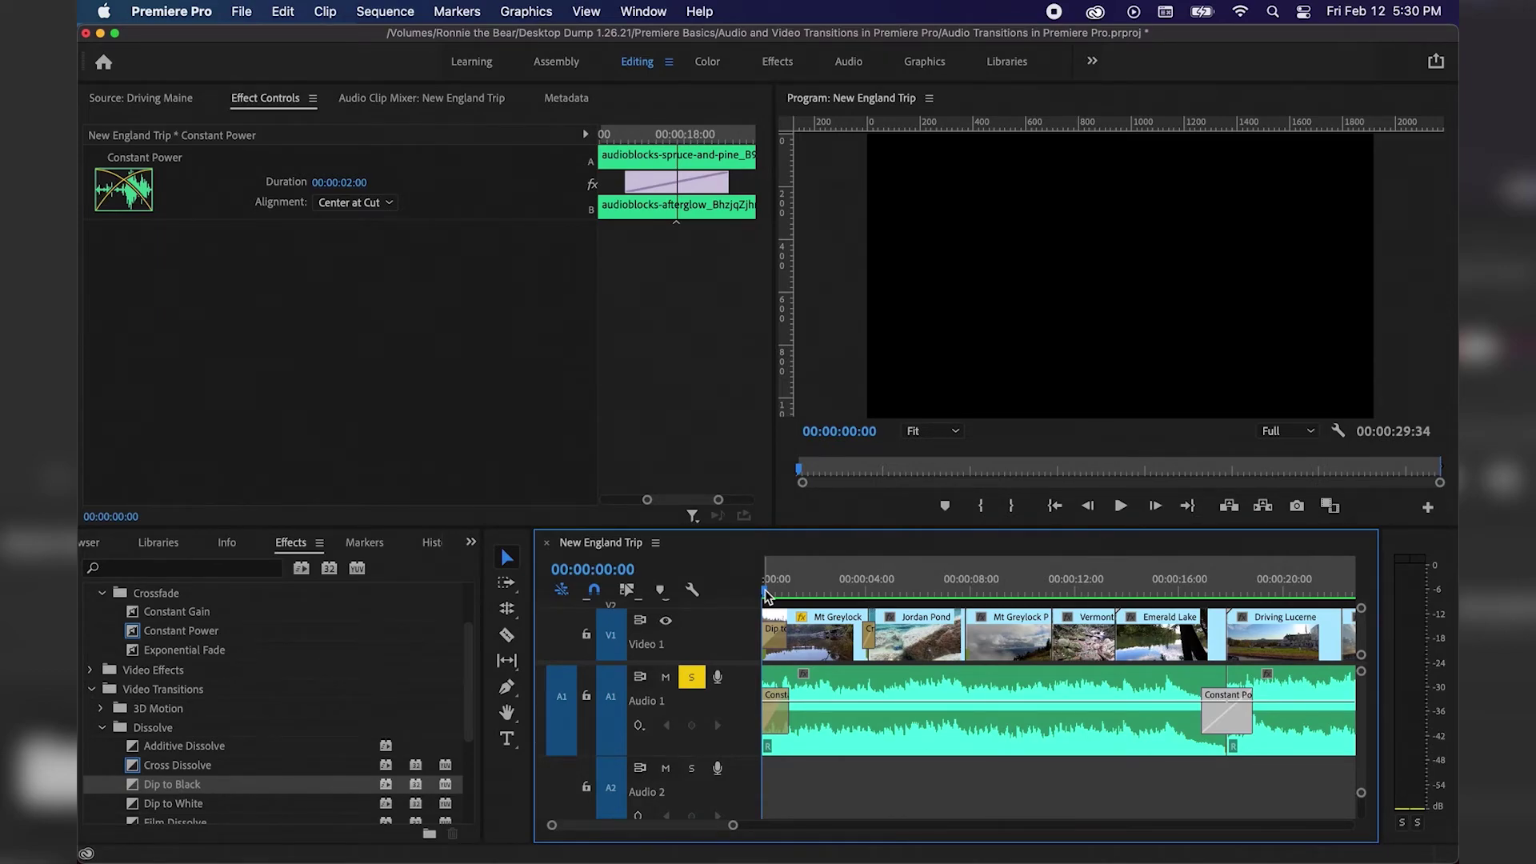
Step: Play the sequence to review the transitions, then move the playhead to 00:00:24:25
key("space")
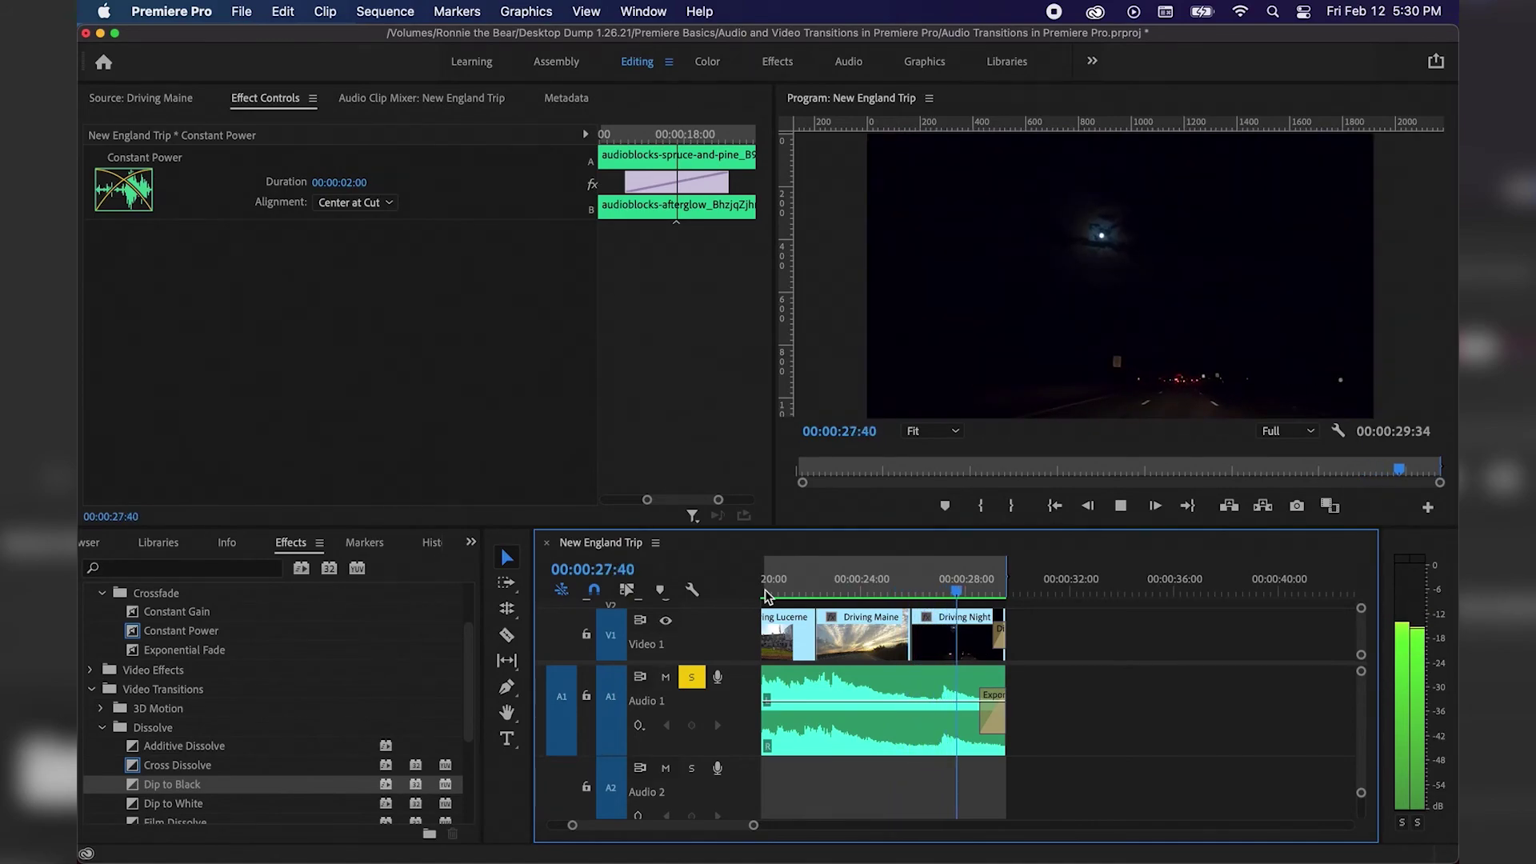
left_click(873, 588)
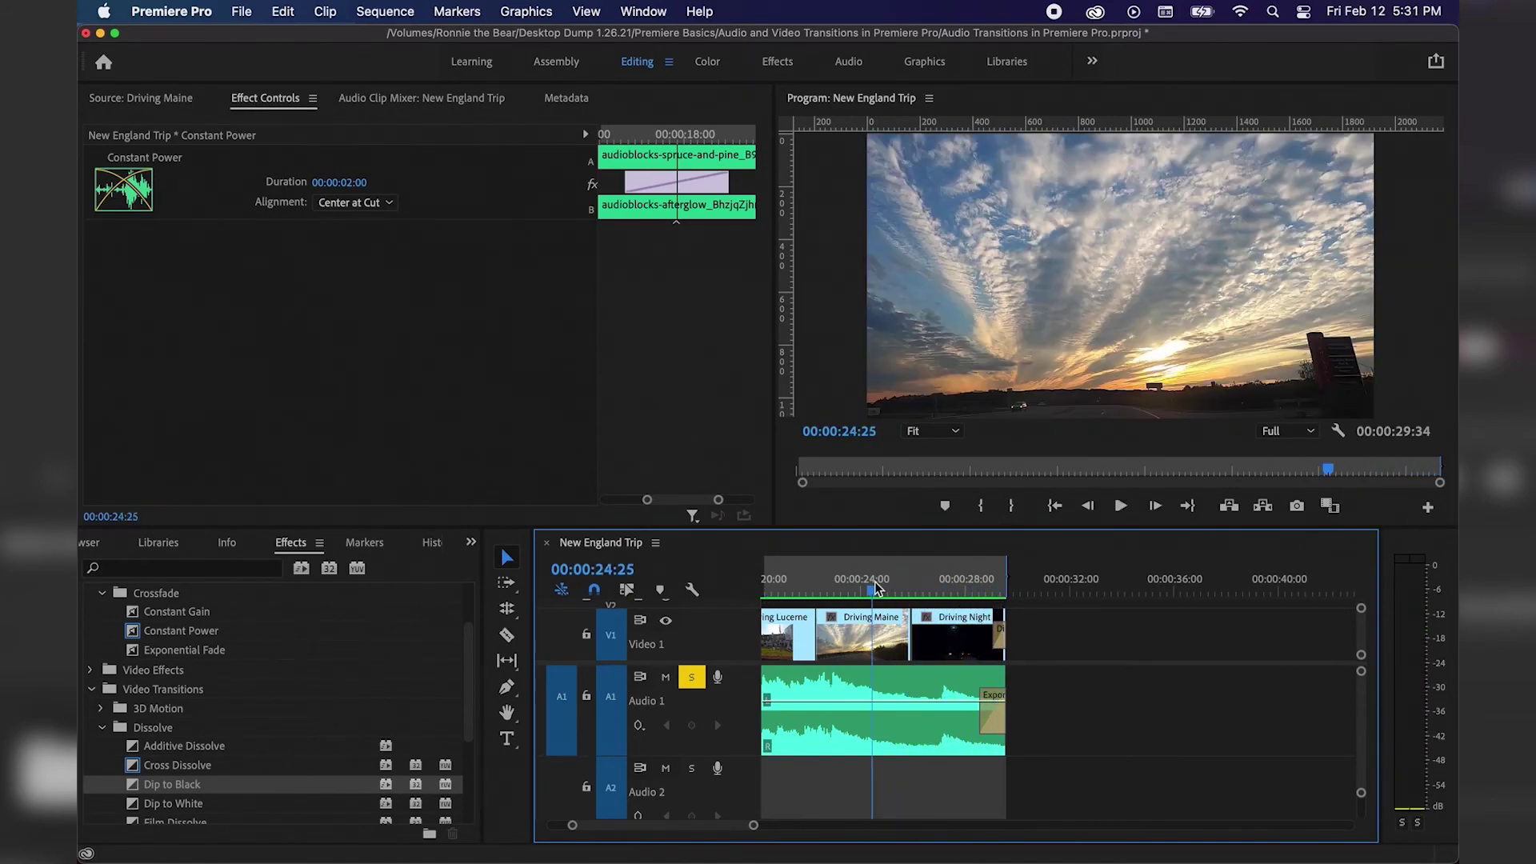